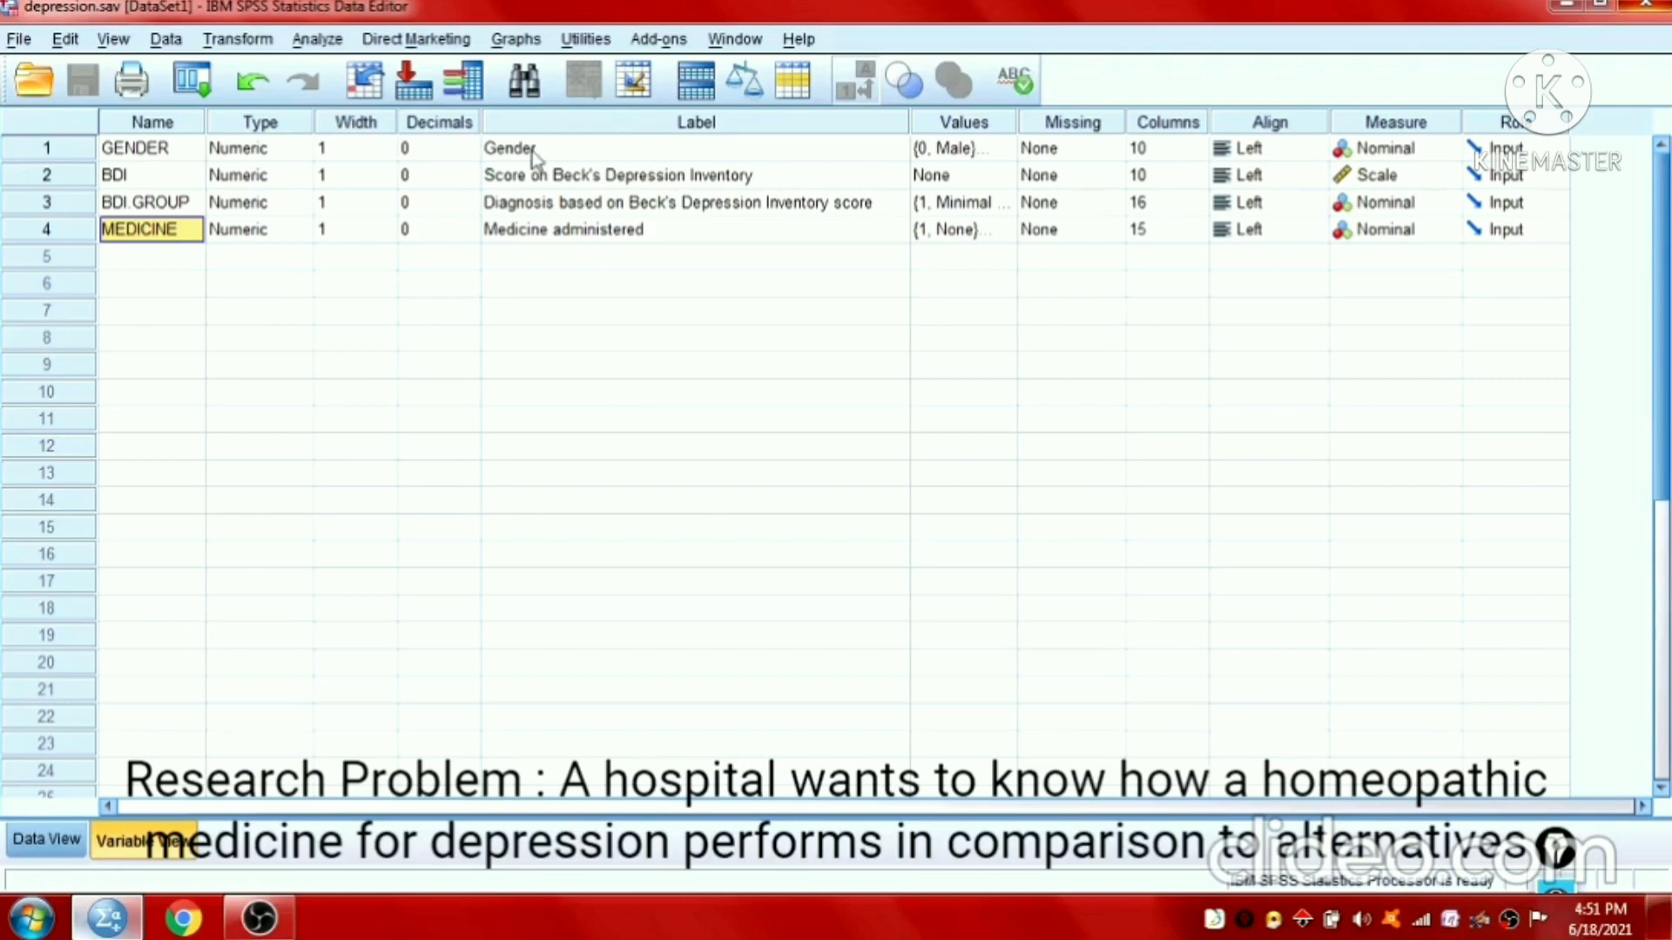
Step: Review the labels of the GENDER, BDI, BDI GROUP and MEDICINE variables in the variable definitions
{"action": "left_click", "coordinate": [533, 156]}
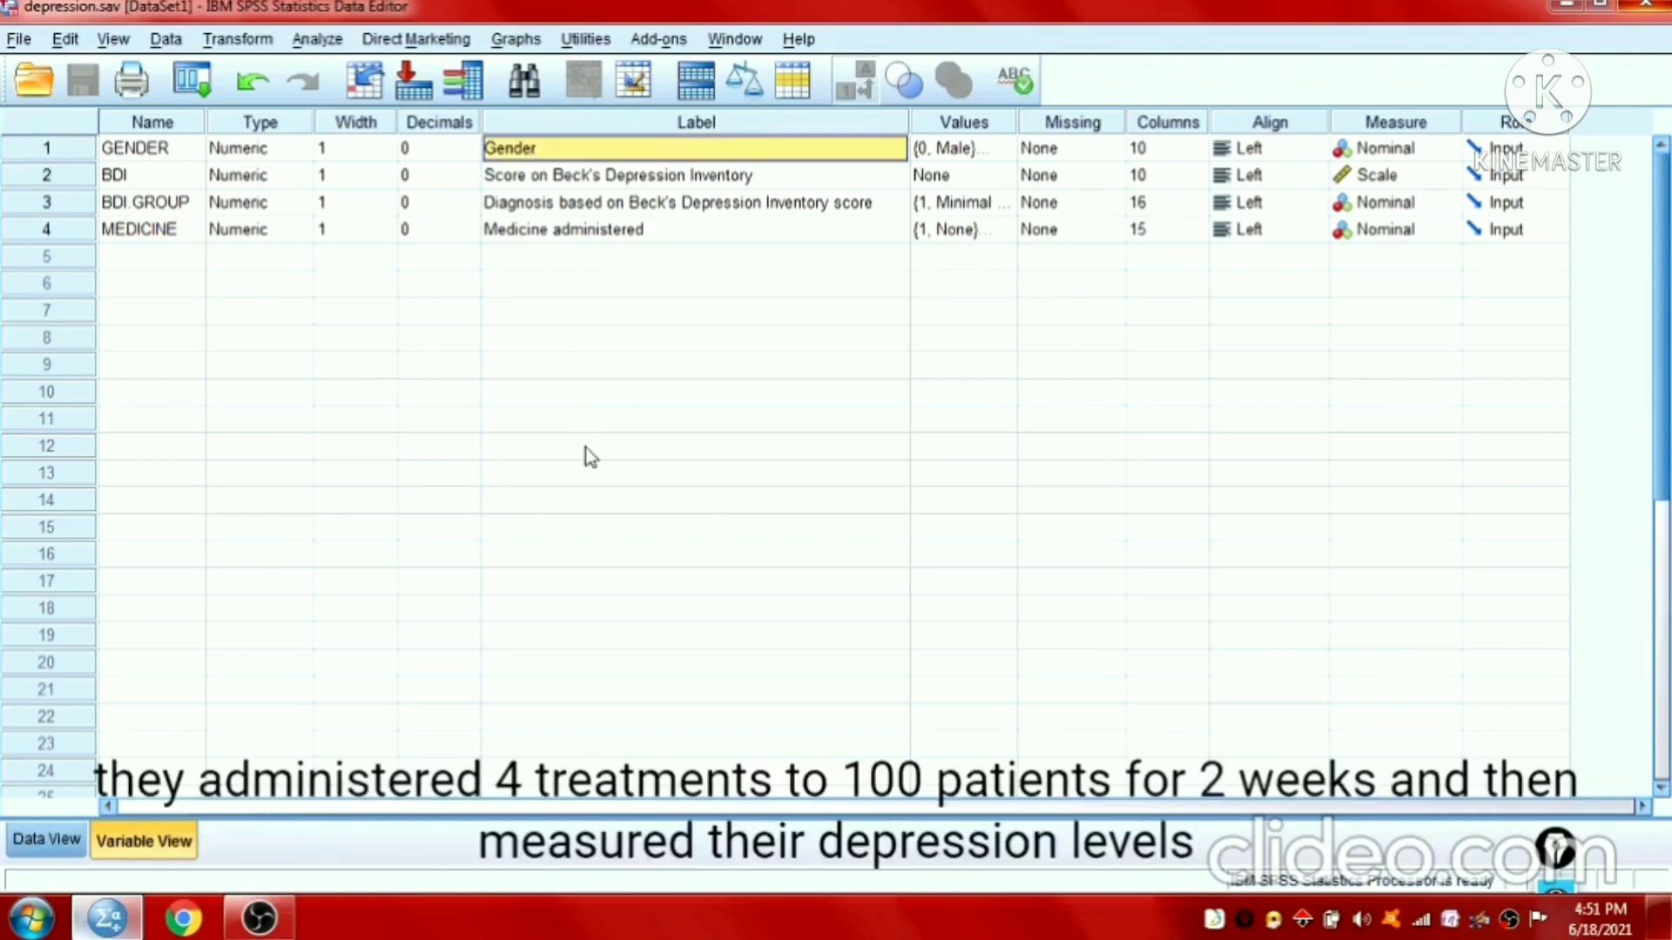
{"action": "key", "text": "Down"}
{"action": "key", "text": "Down"}
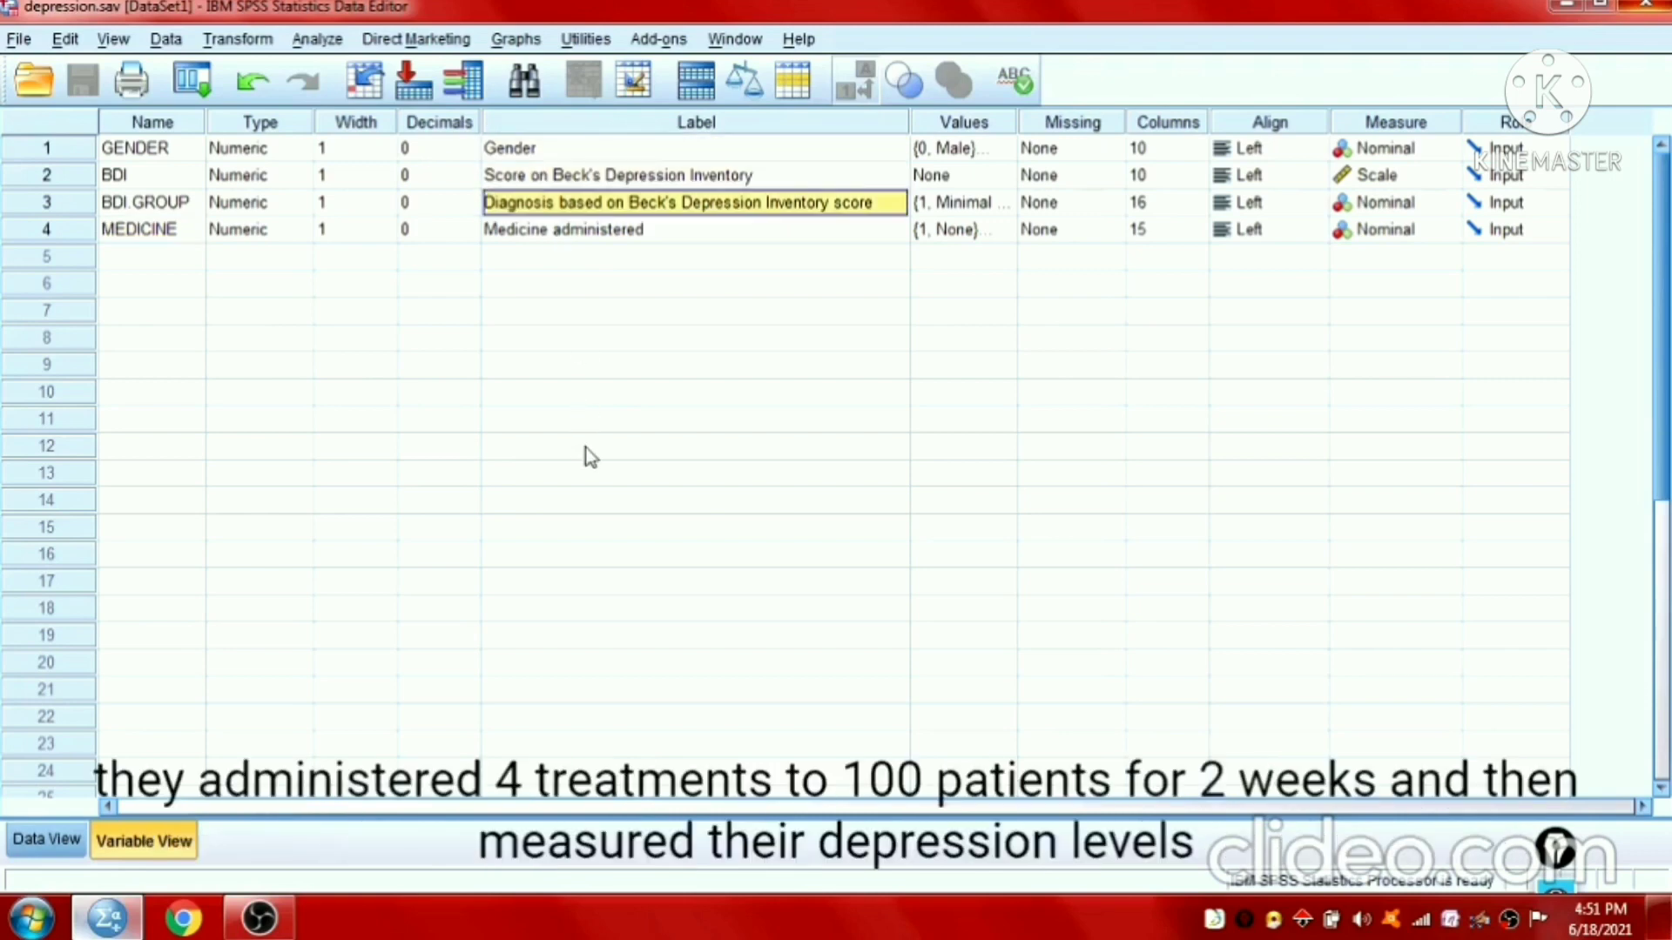
{"action": "key", "text": "Down"}
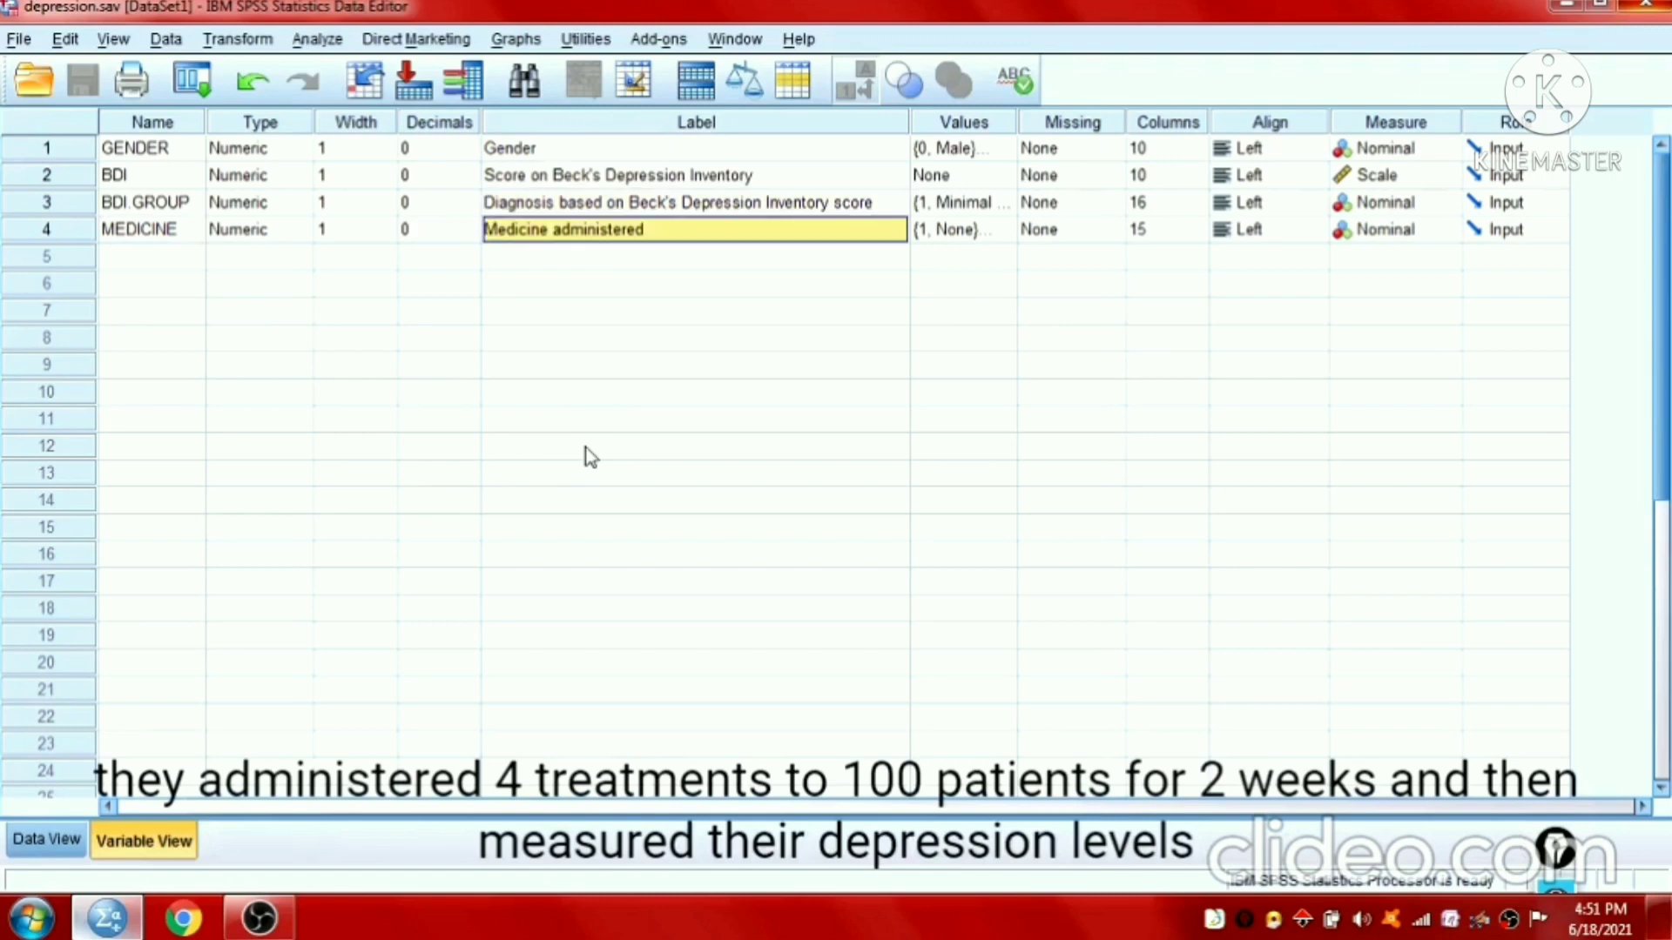
Step: Inspect the value labels defined for the GENDER variable and close them unchanged
{"action": "left_click", "coordinate": [1012, 152]}
{"action": "left_click", "coordinate": [1012, 152]}
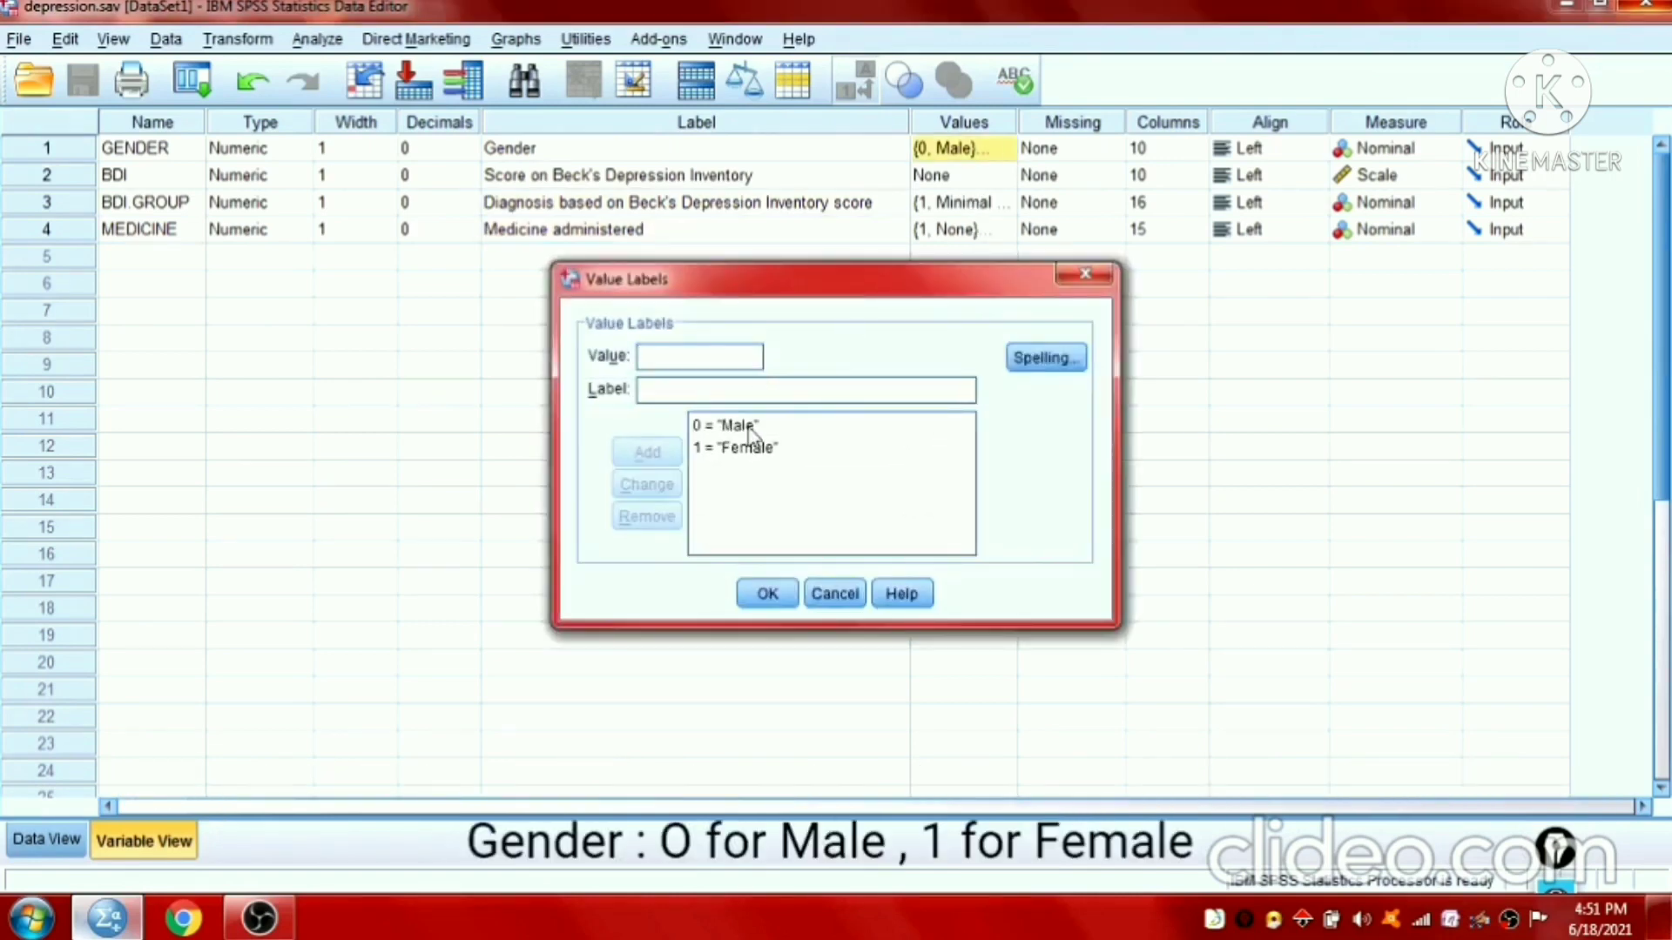
{"action": "left_click", "coordinate": [1085, 275]}
Step: Go through each value label defined for the BDI GROUP variable, from code 1 to code 4, and close the list
{"action": "left_click", "coordinate": [1015, 204]}
{"action": "left_click", "coordinate": [1010, 204]}
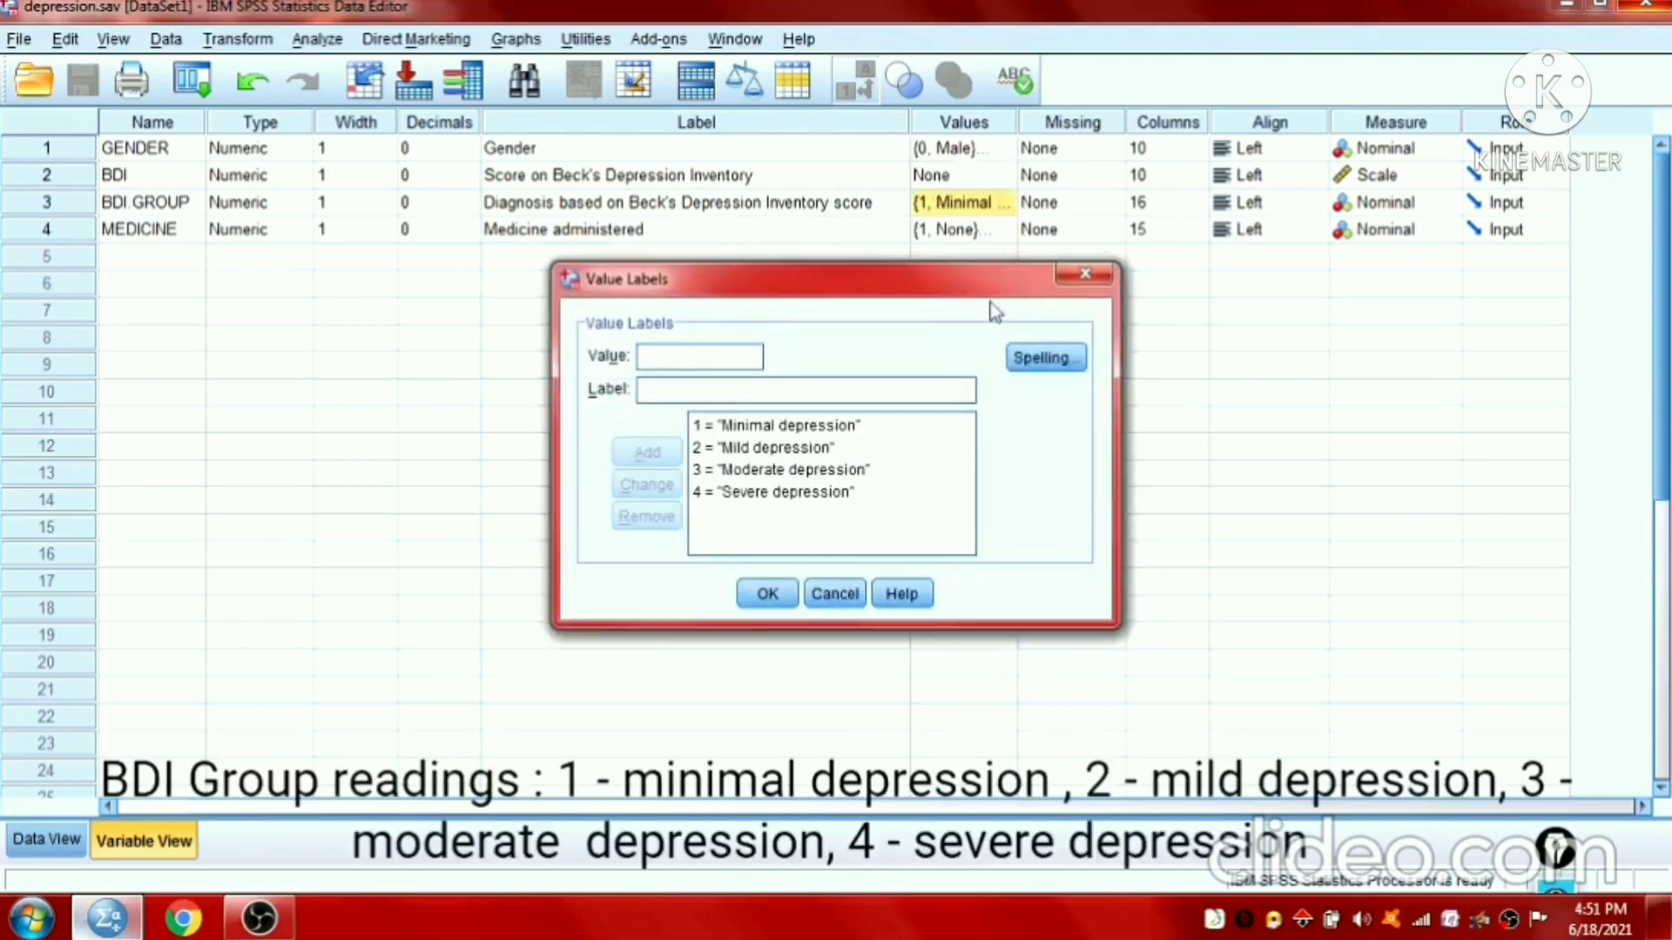
{"action": "left_click", "coordinate": [816, 431]}
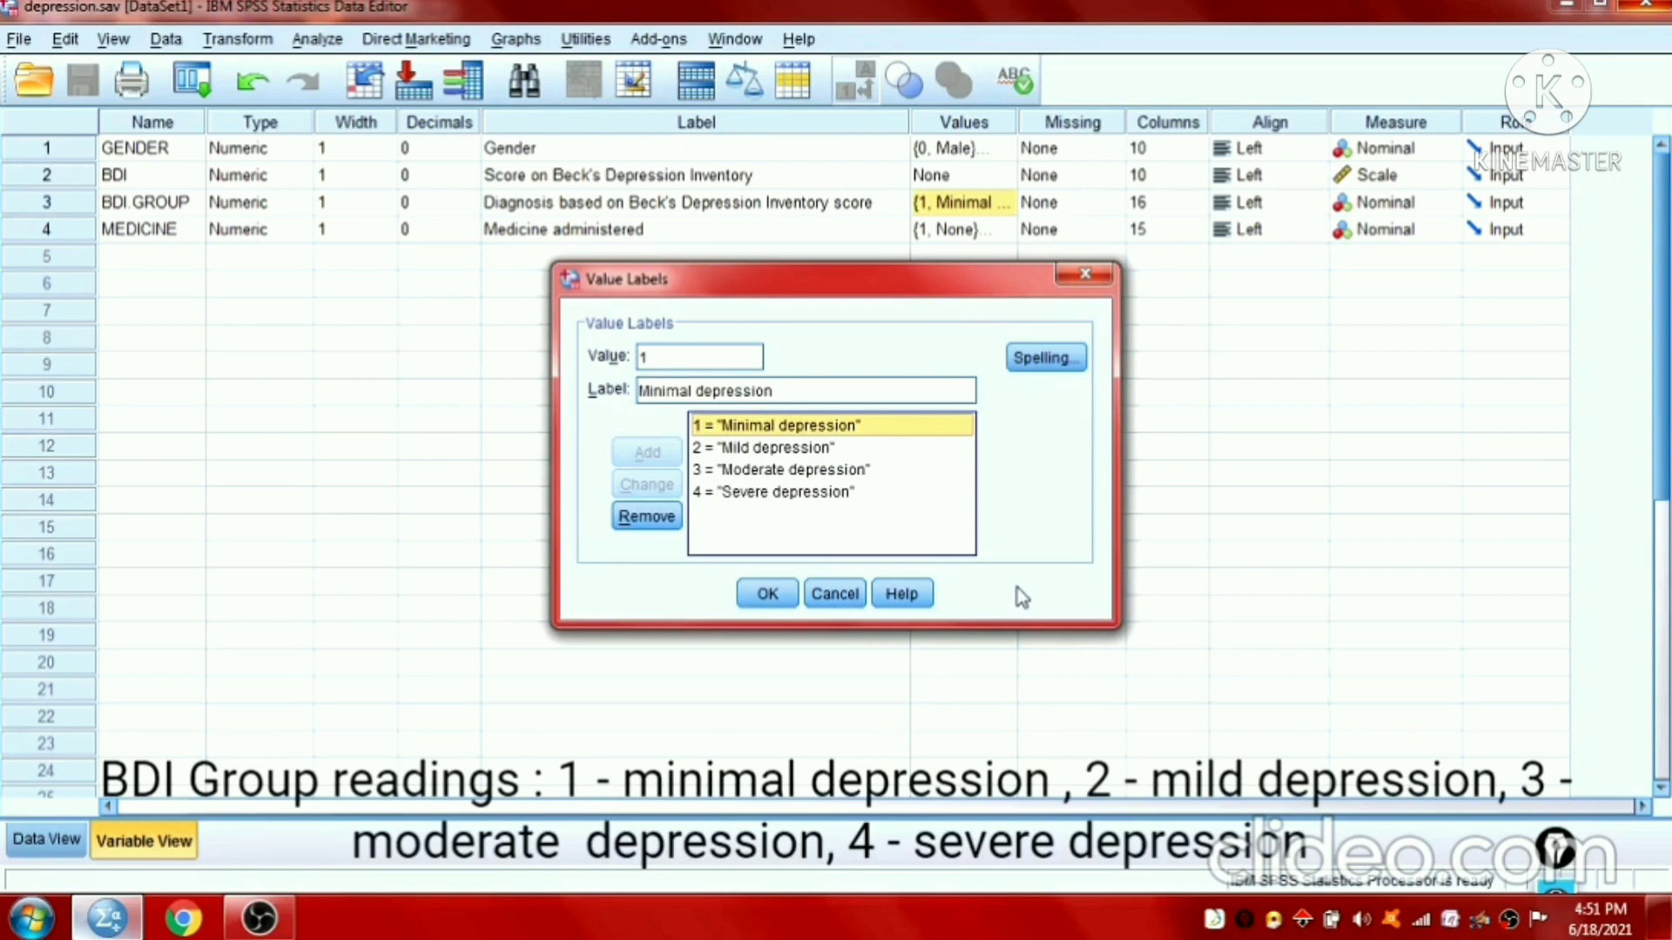
{"action": "key", "text": "Down"}
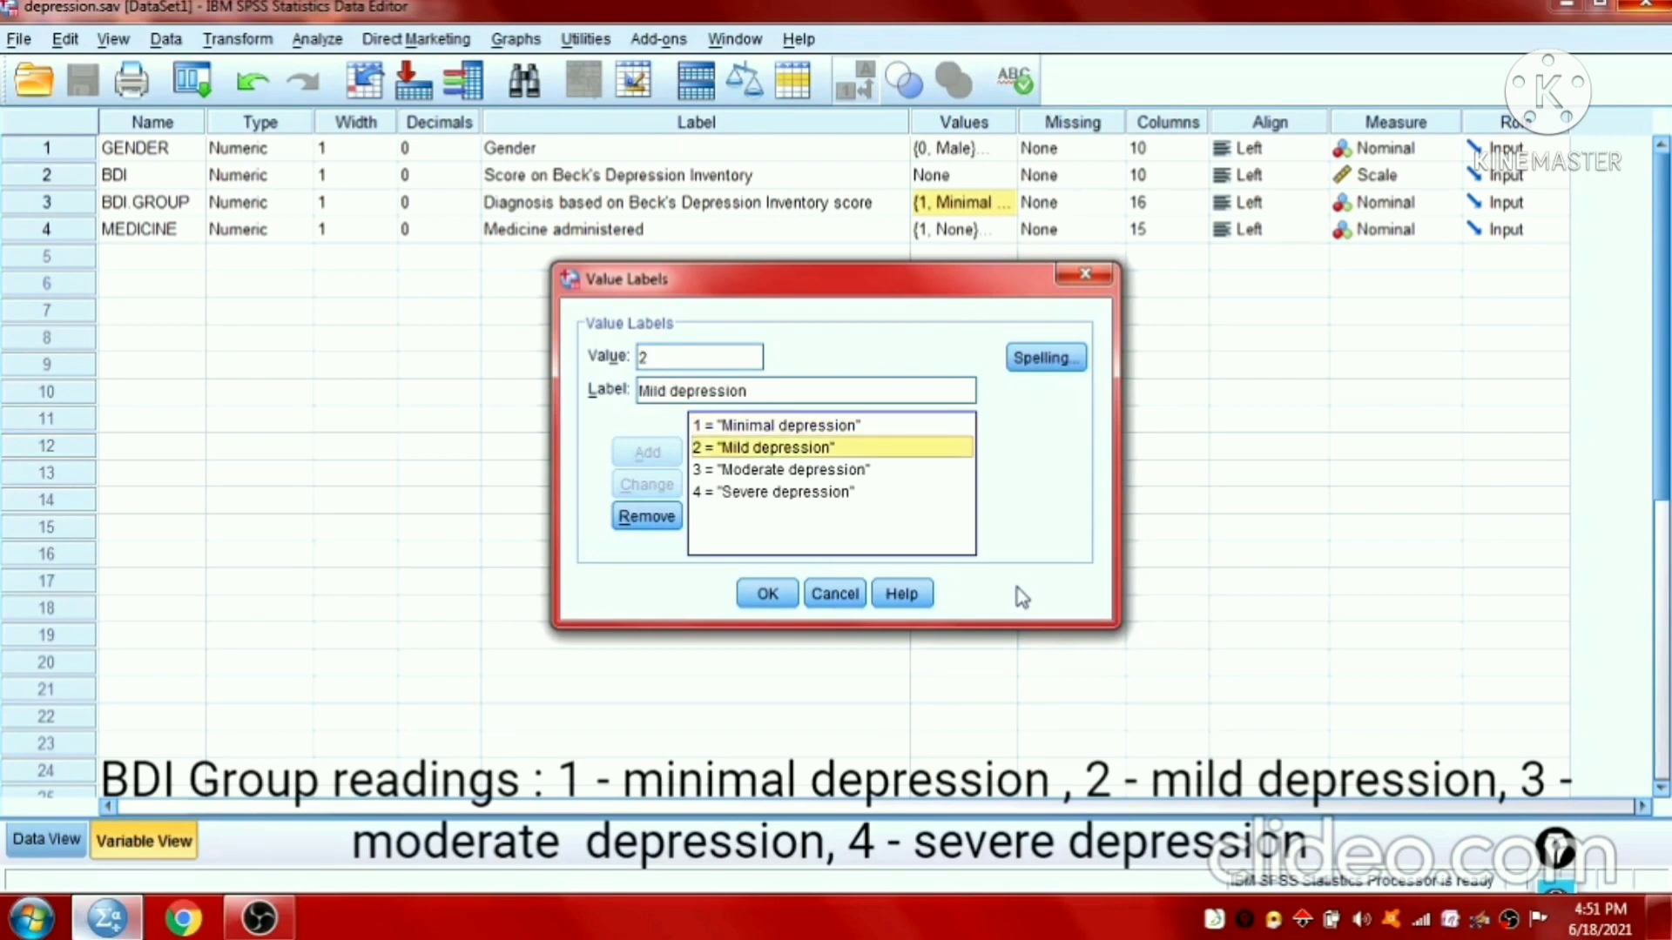
{"action": "key", "text": "Down"}
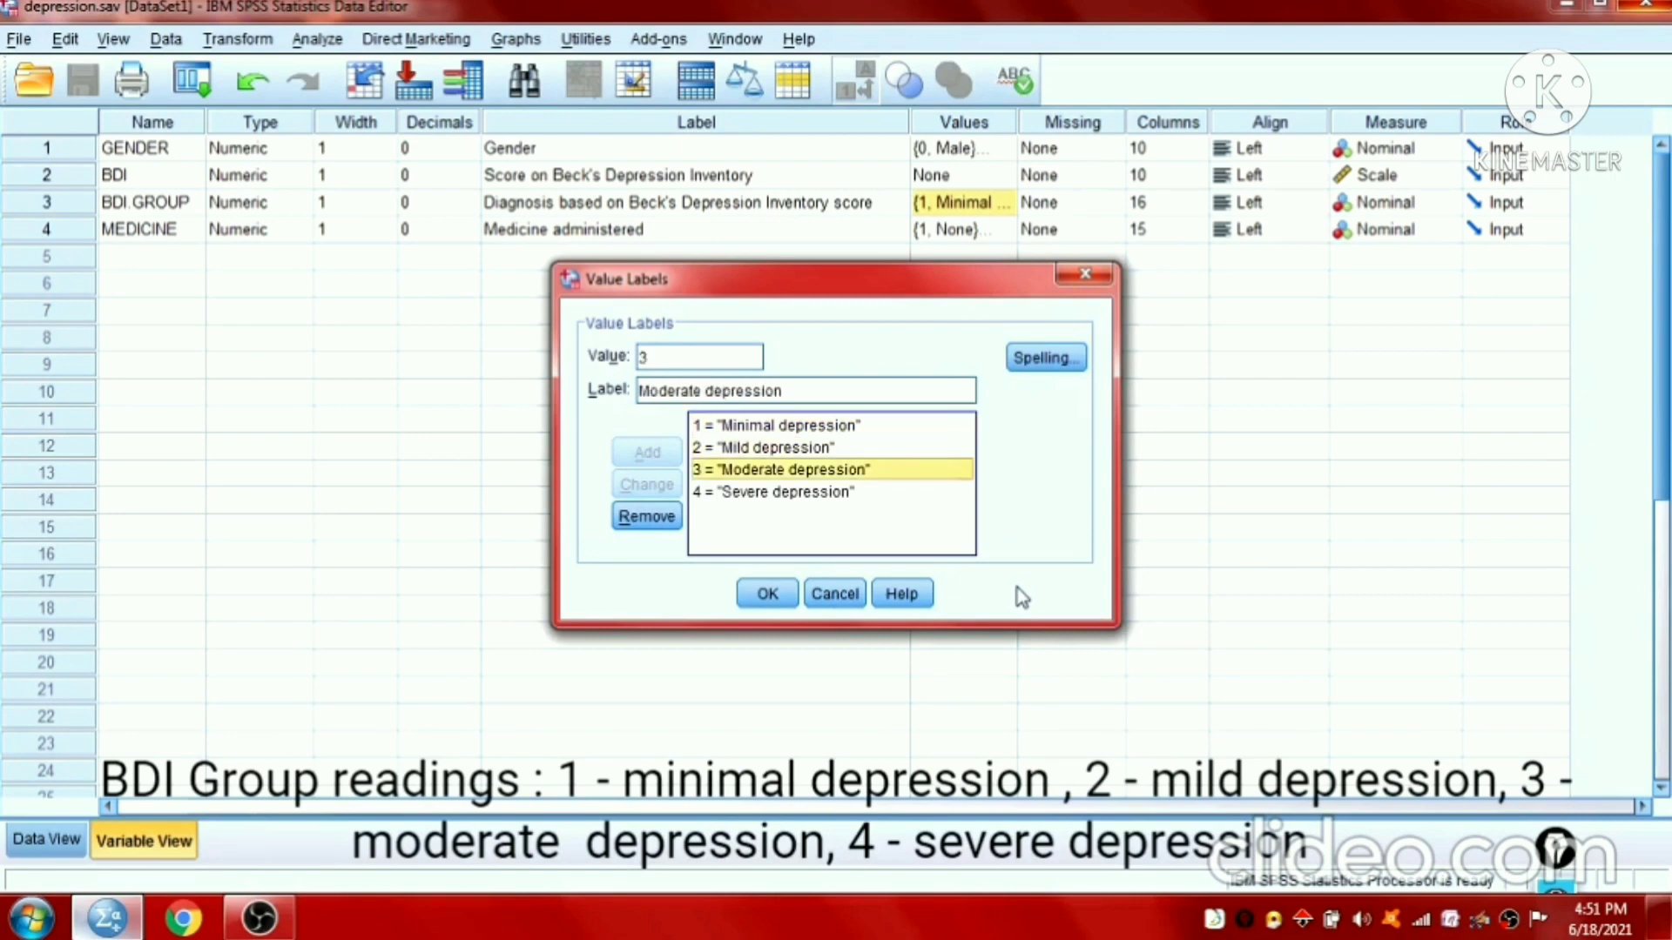
{"action": "key", "text": "Down"}
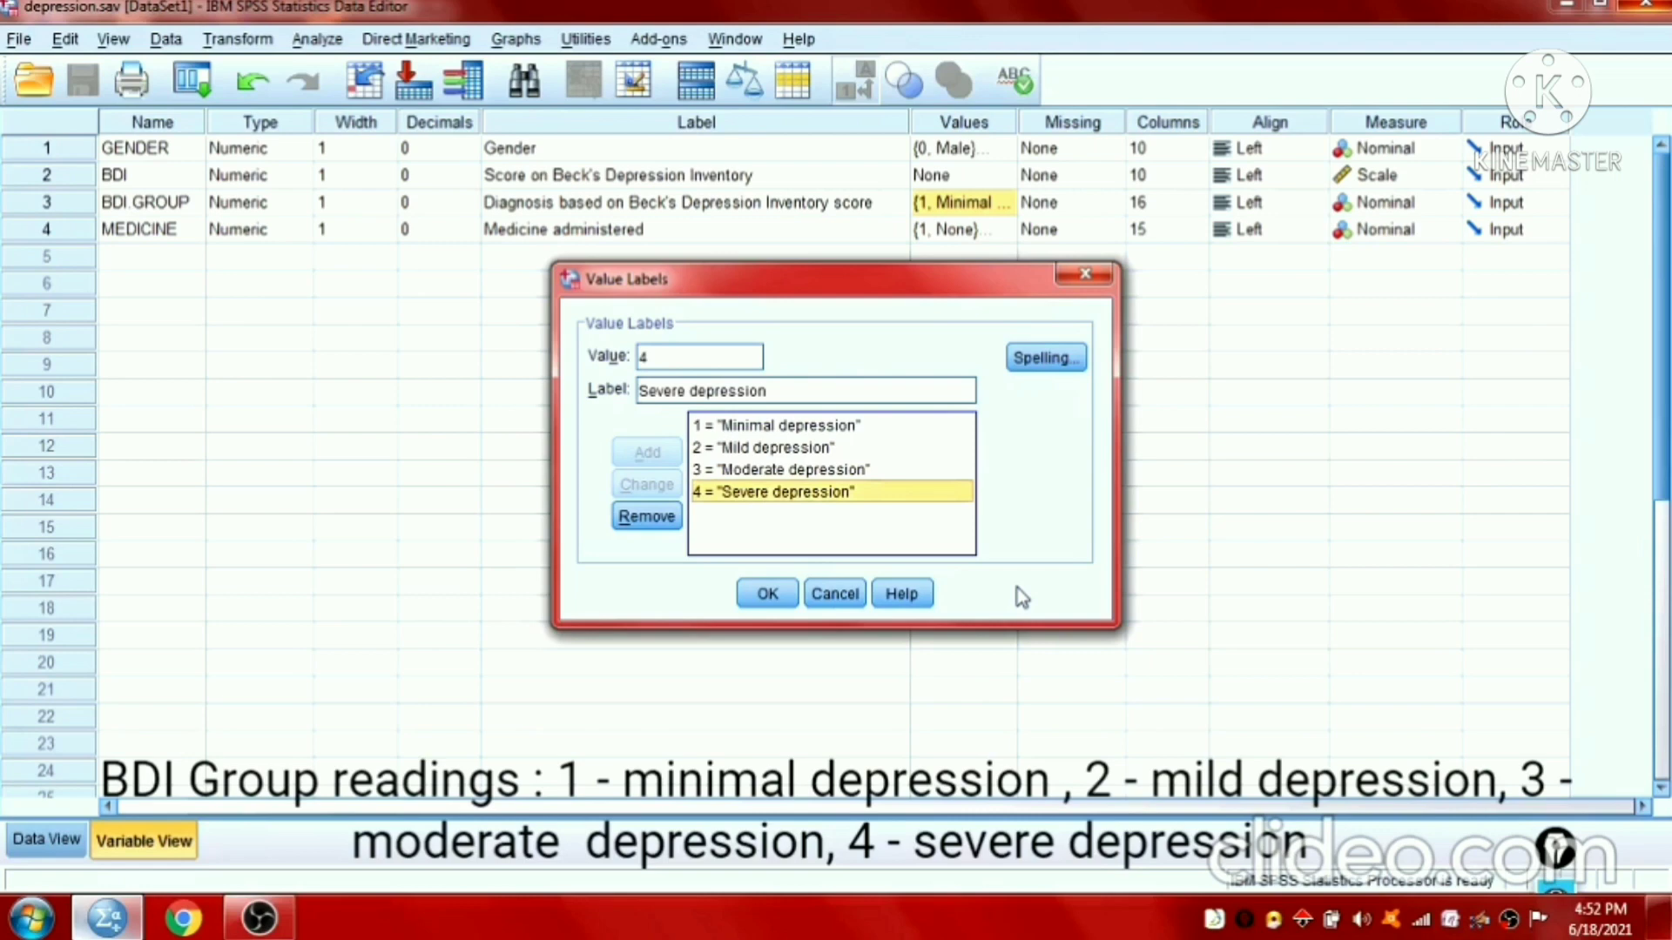
{"action": "left_click", "coordinate": [766, 596]}
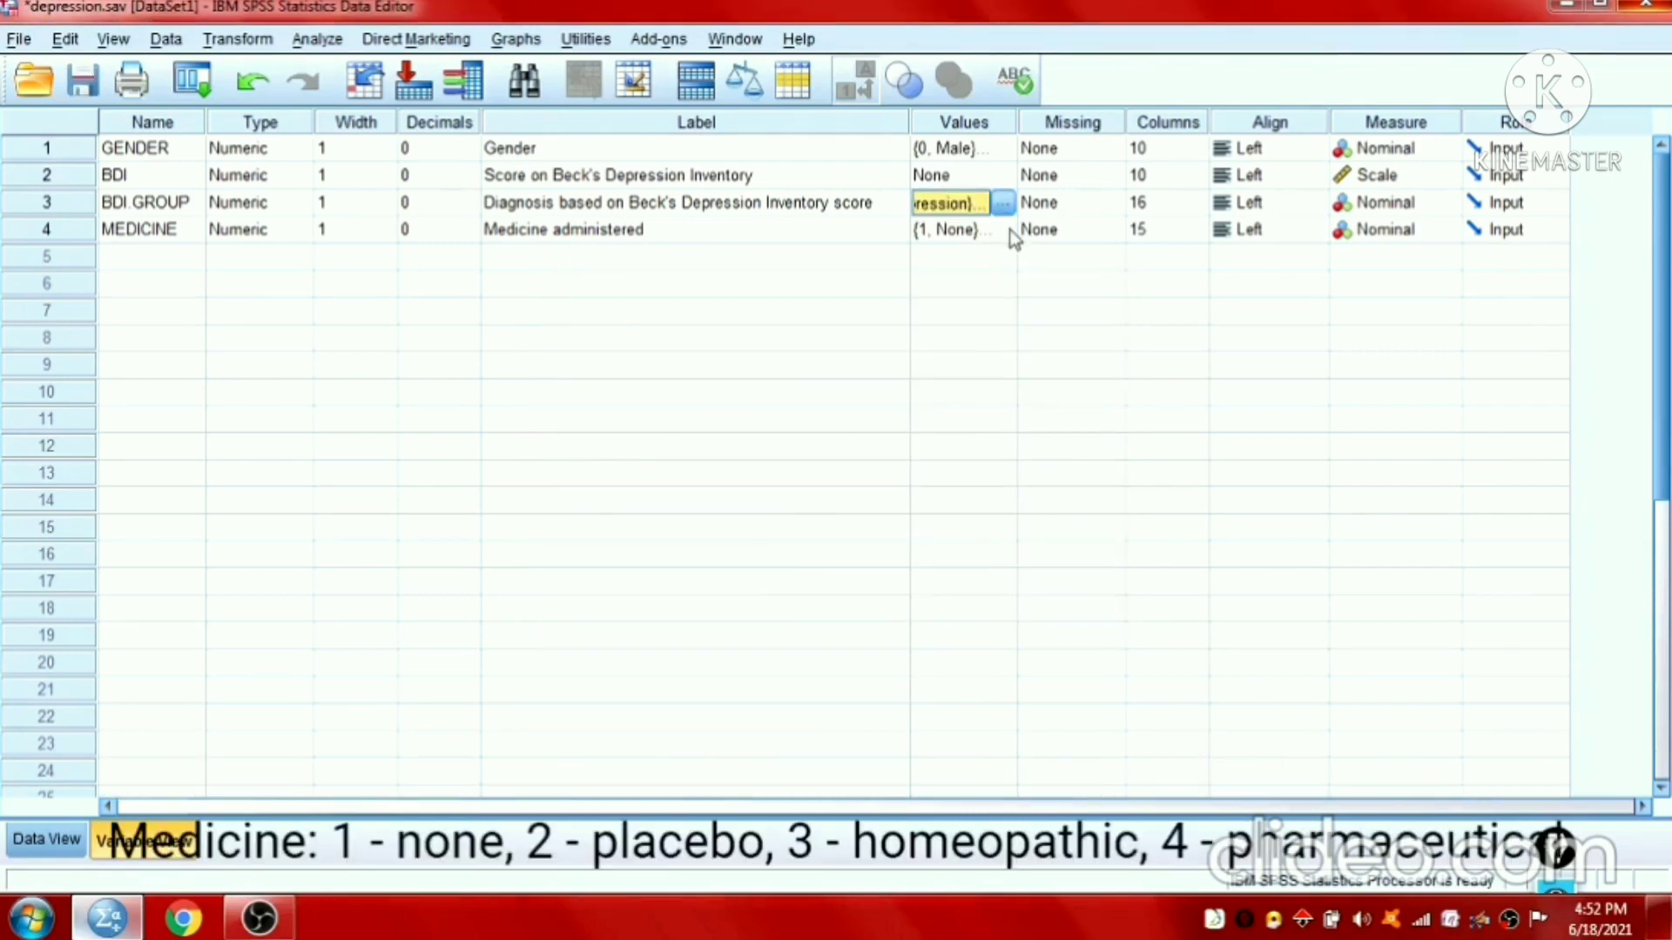
Step: Go through each value label defined for the MEDICINE variable, from code 1 to code 4, and close the list
{"action": "left_click", "coordinate": [1008, 230]}
{"action": "left_click", "coordinate": [1004, 230]}
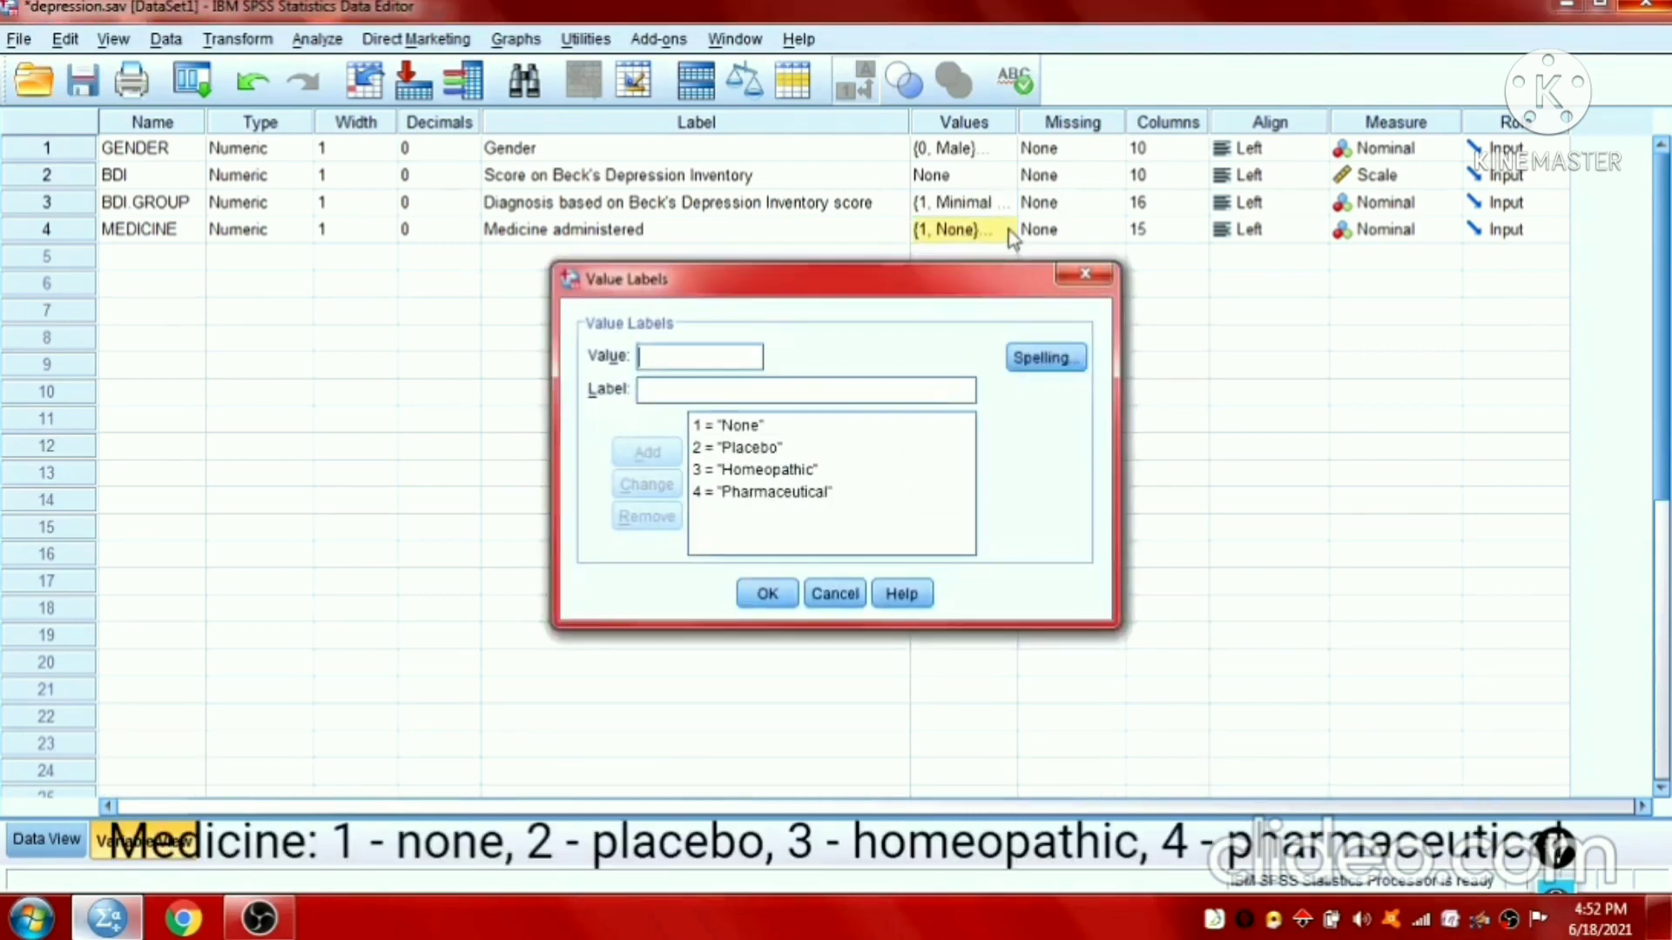
{"action": "left_click", "coordinate": [754, 427]}
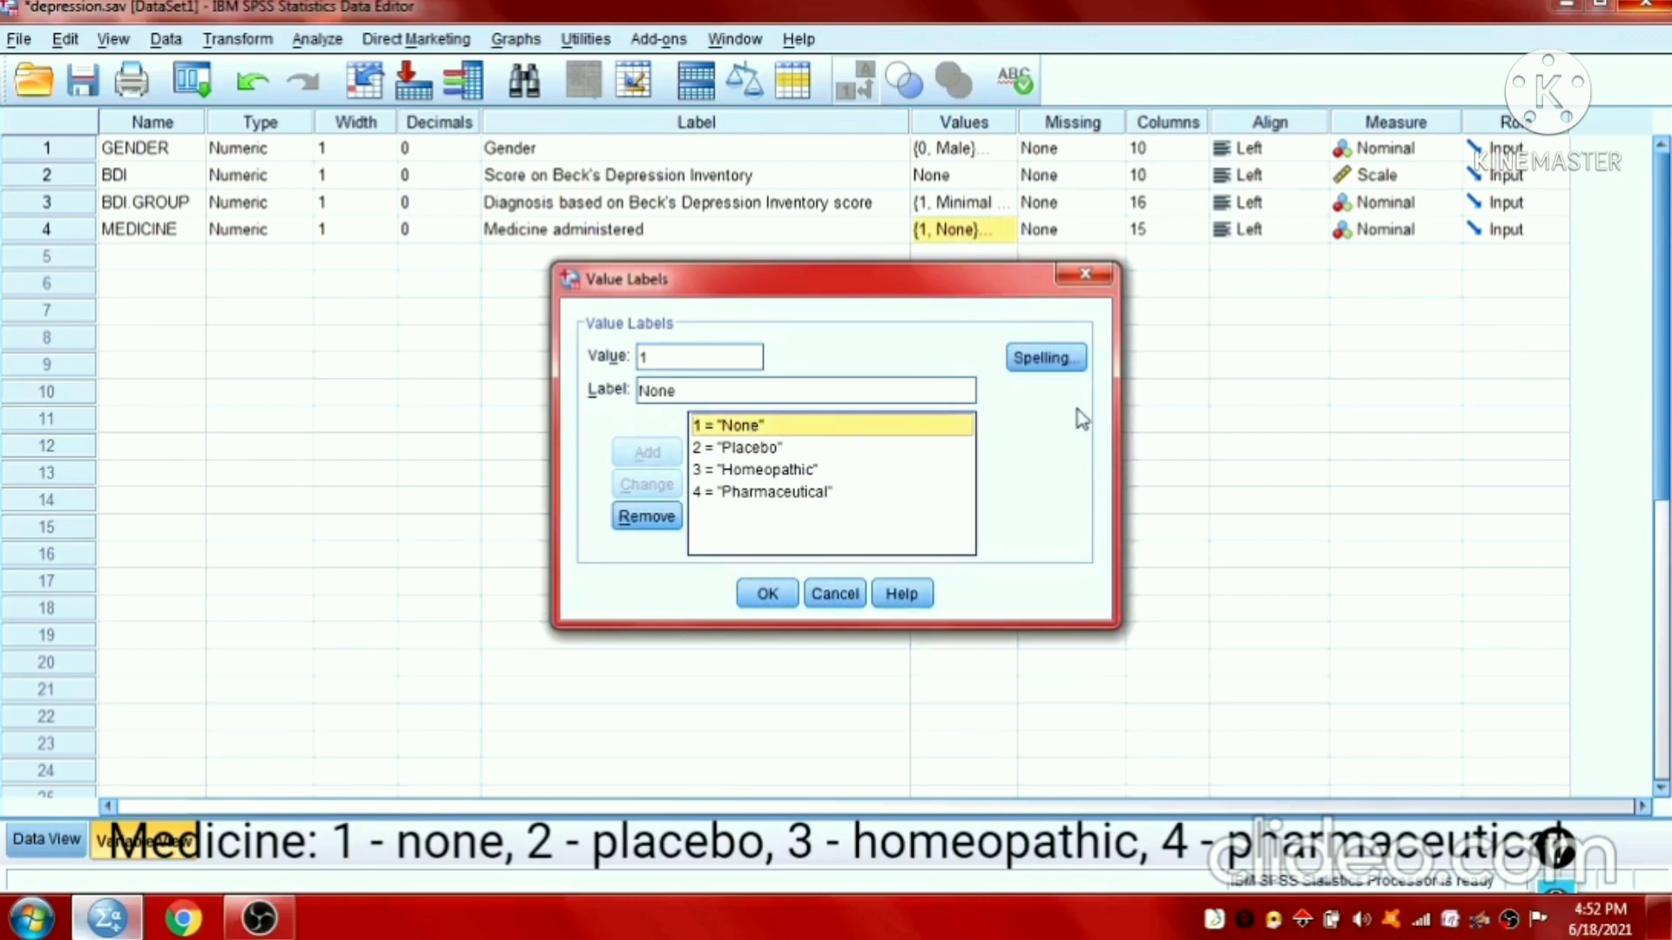
{"action": "key", "text": "Down"}
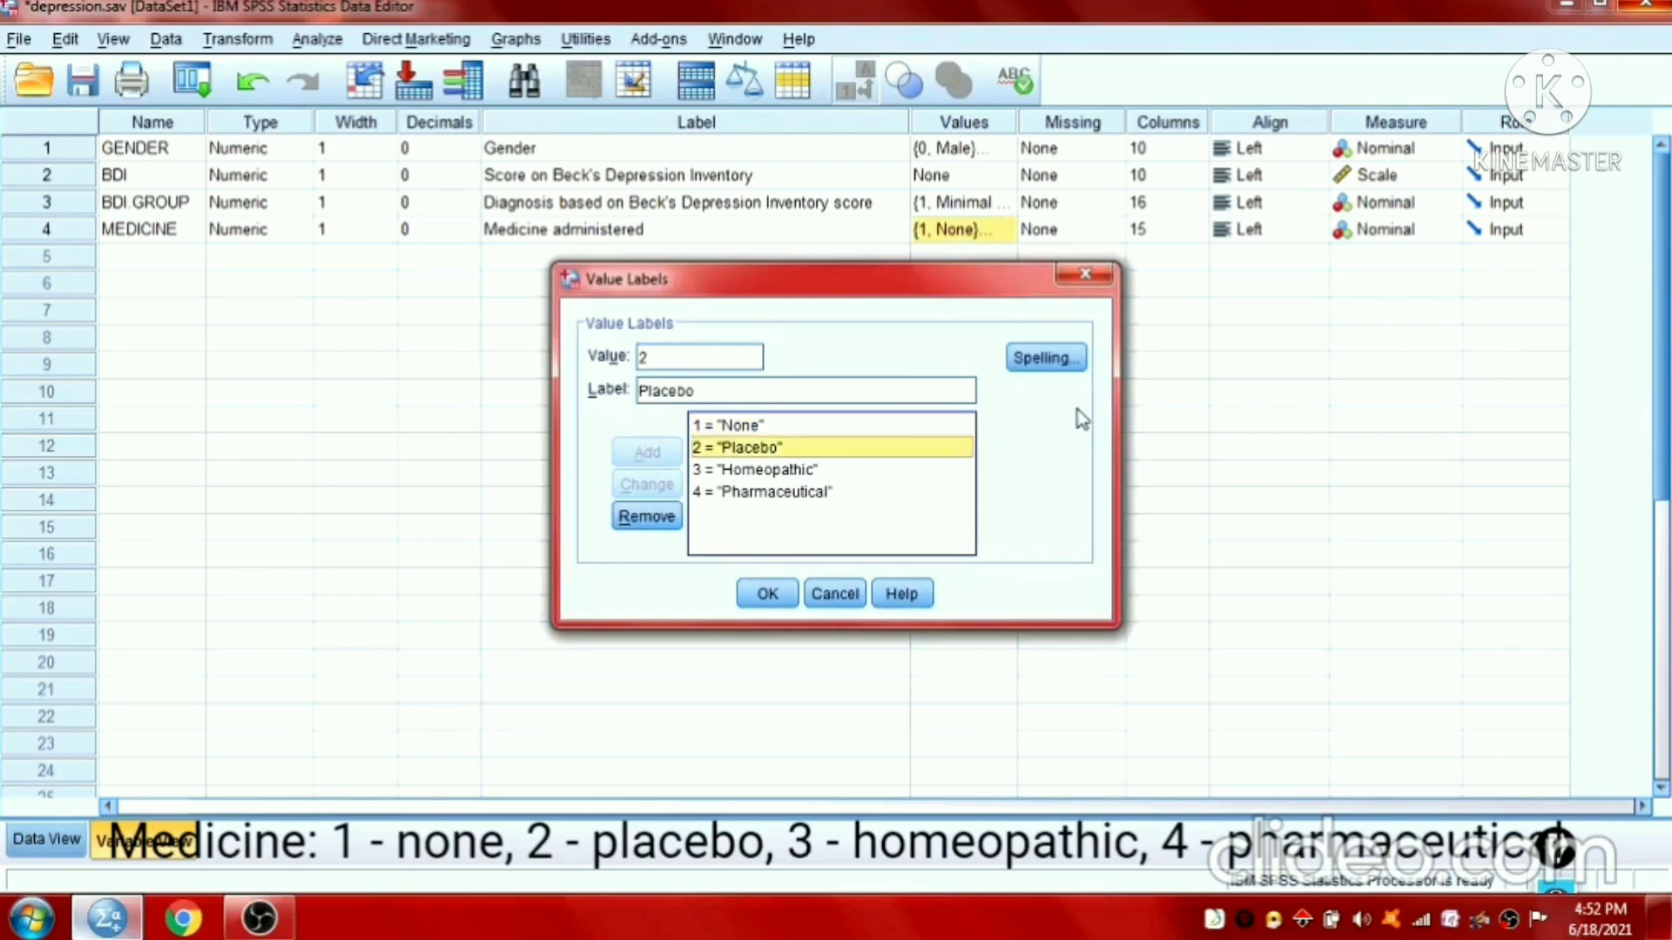
{"action": "key", "text": "Down"}
{"action": "key", "text": "Down"}
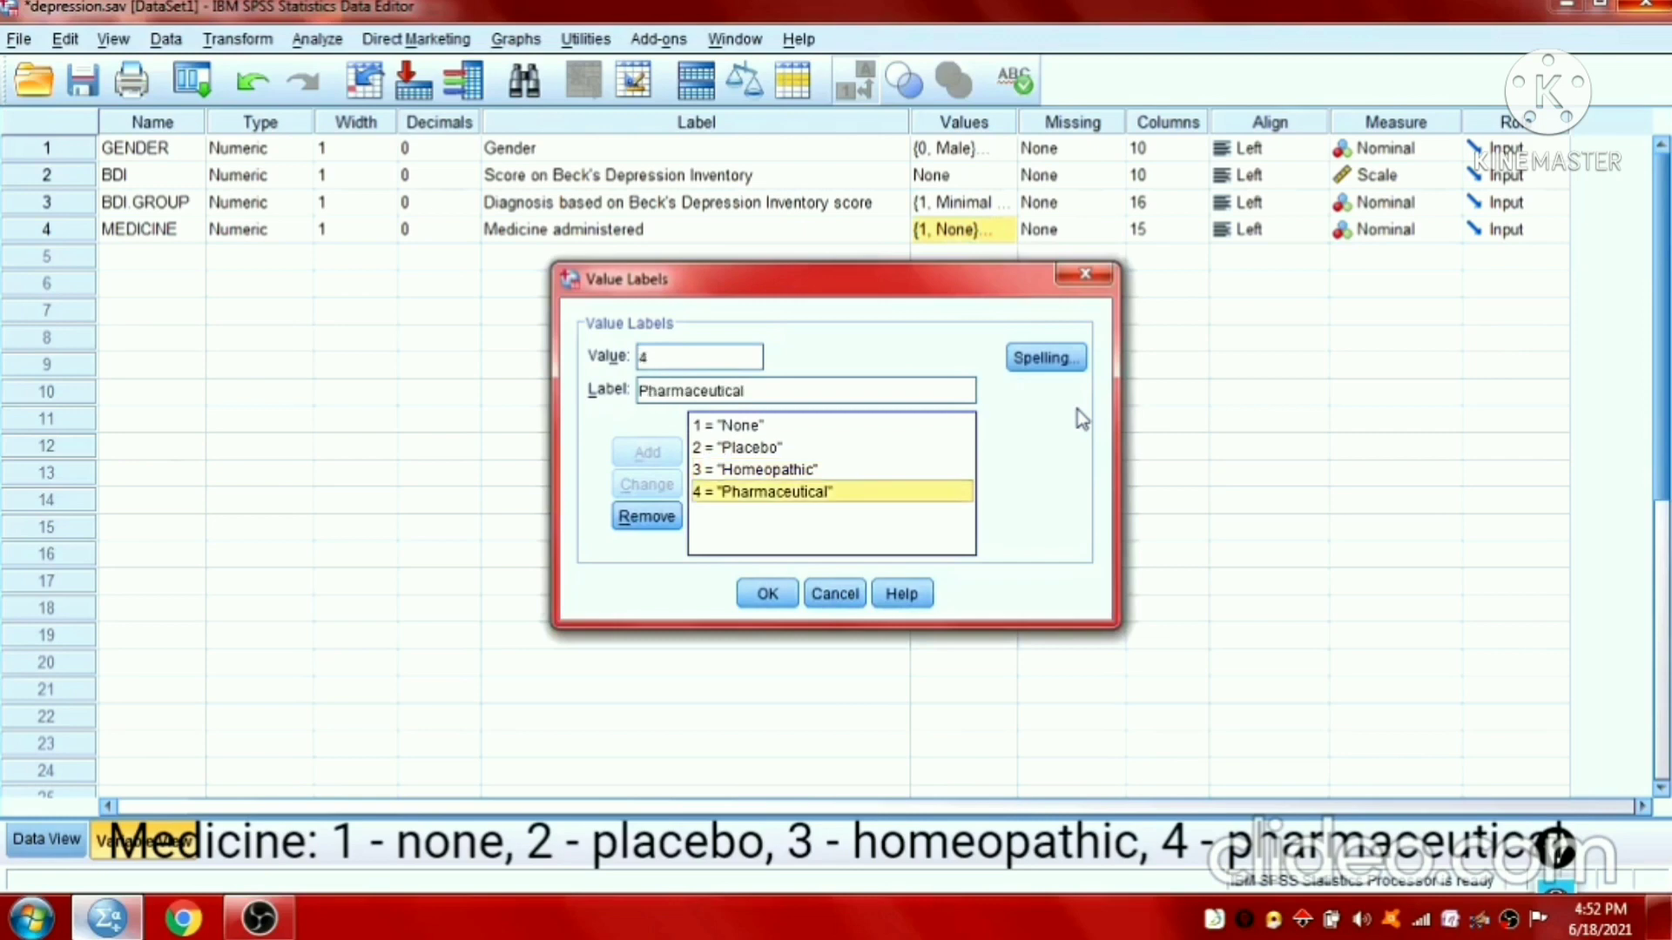
{"action": "left_click", "coordinate": [1084, 276]}
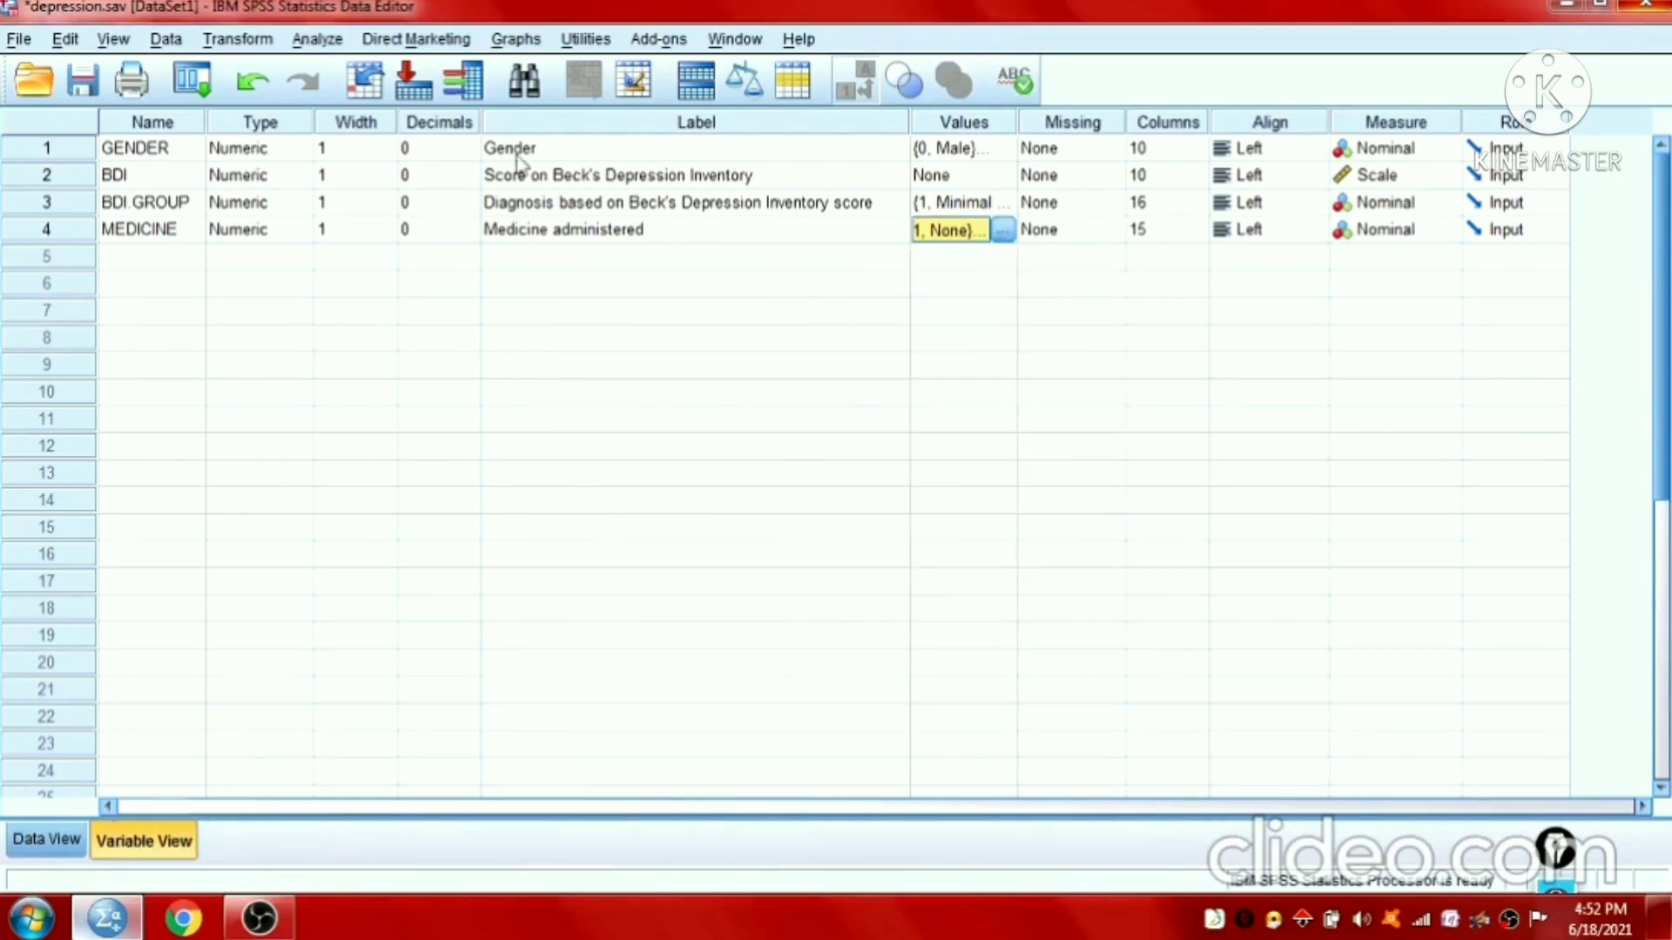
Step: Switch to the case data and look over the GENDER, BDI, BDI GROUP and MEDICINE columns across the patient records
{"action": "left_click", "coordinate": [50, 840]}
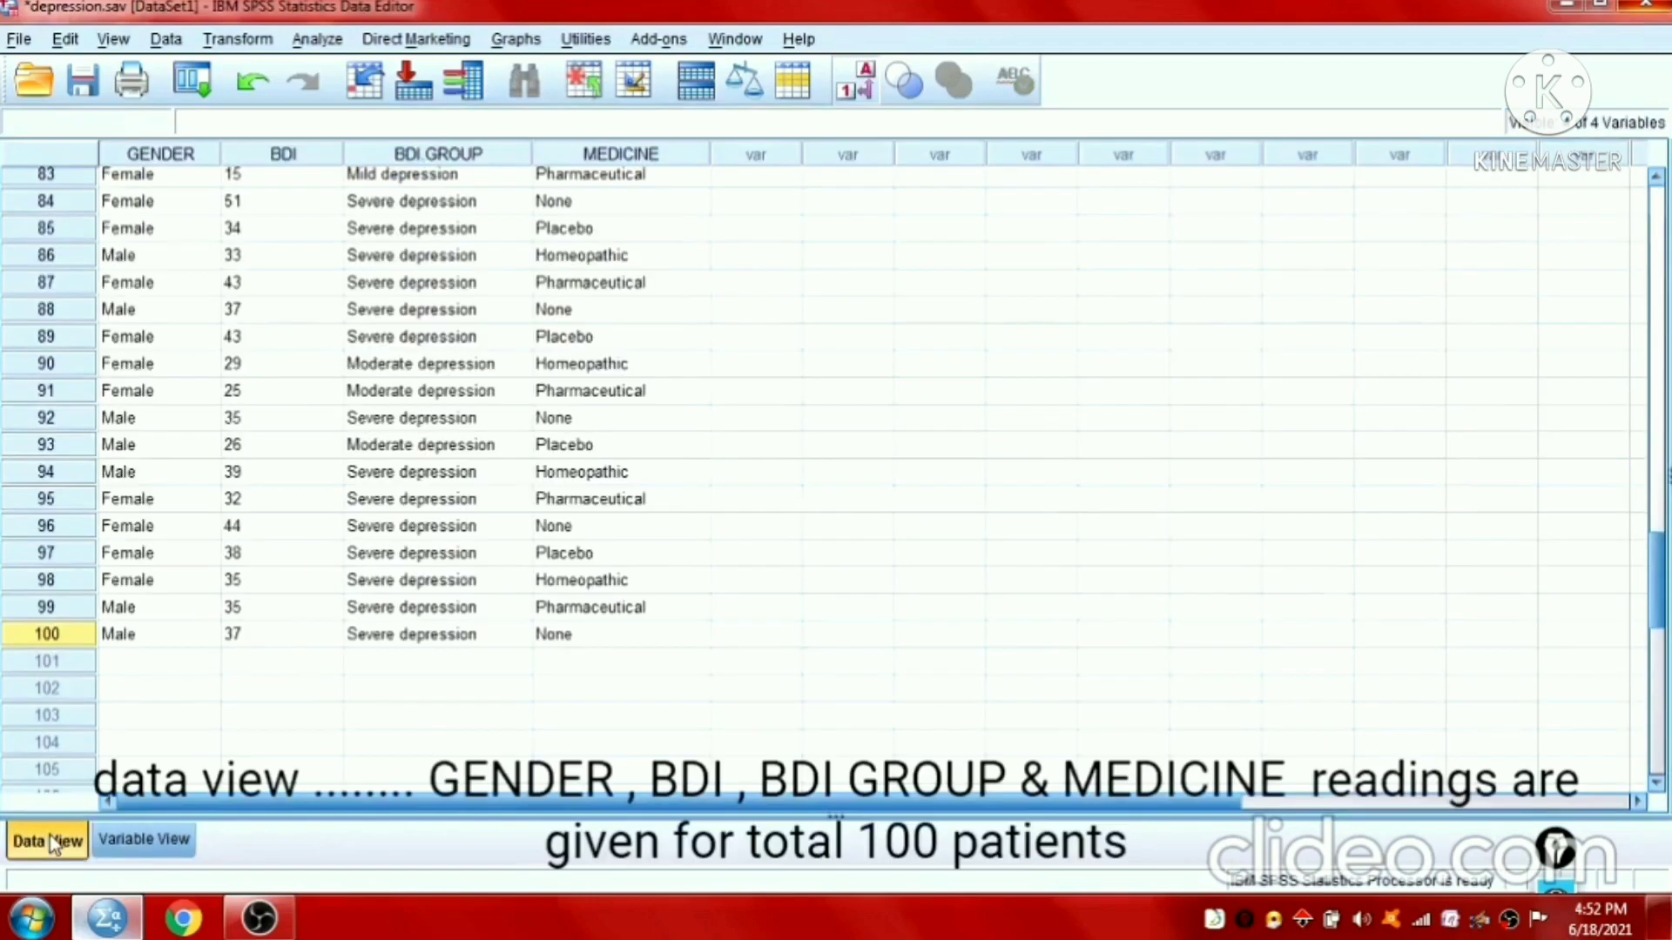
{"action": "left_click_drag", "start_coordinate": [1660, 575], "coordinate": [1654, 191]}
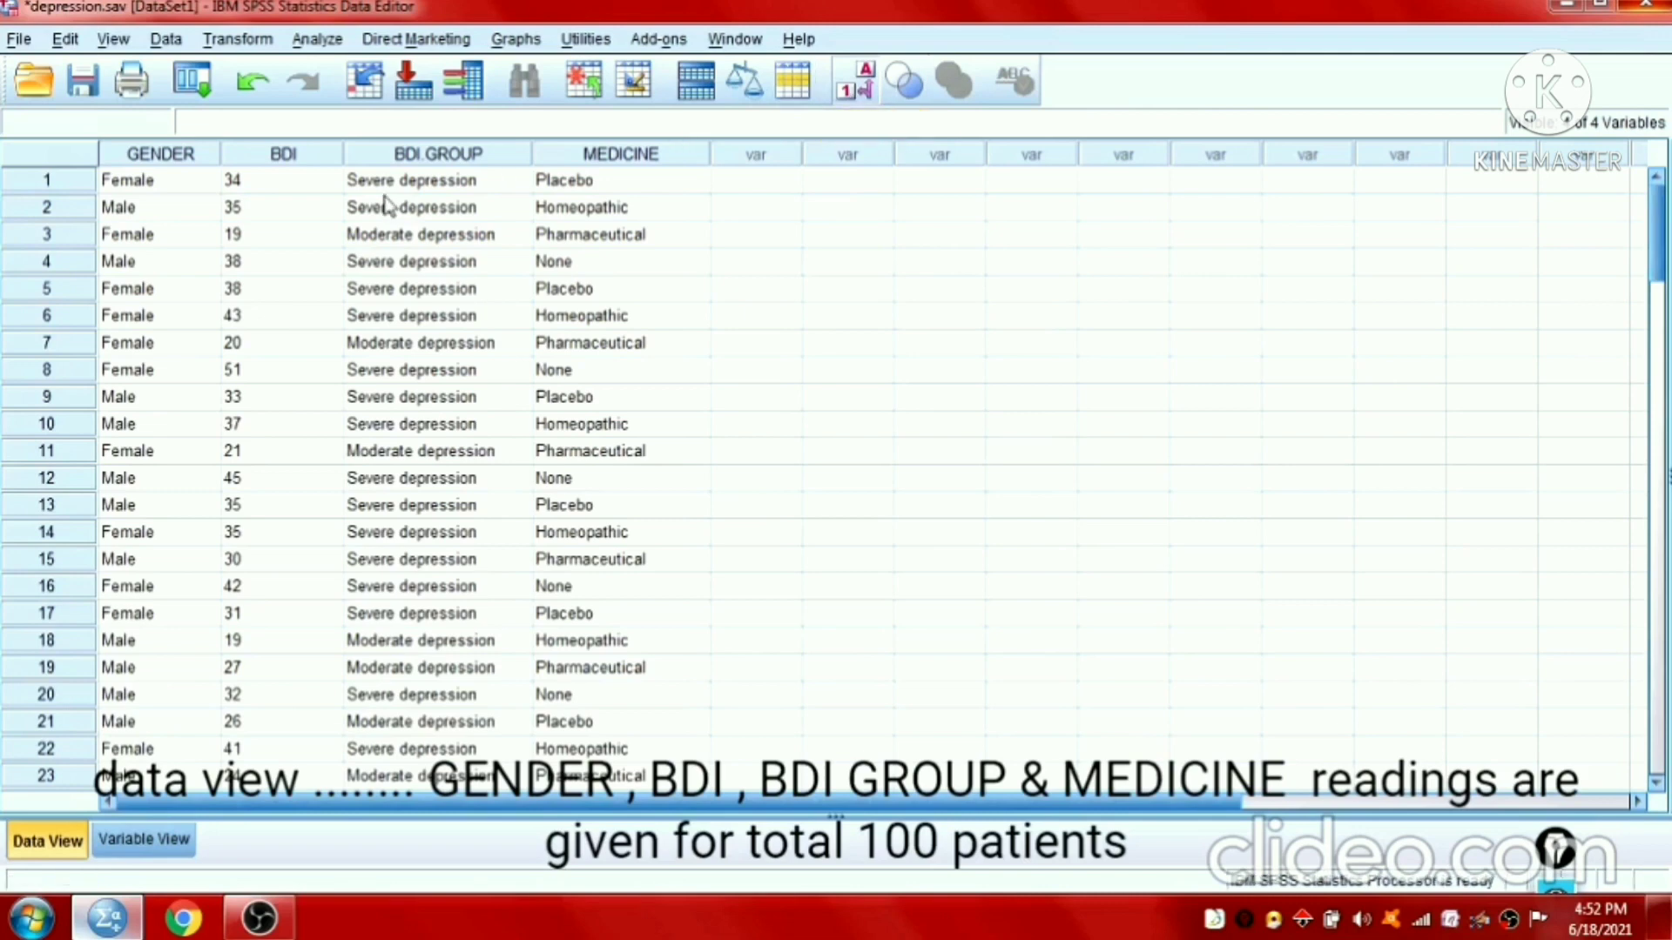
{"action": "left_click", "coordinate": [412, 181]}
{"action": "left_click", "coordinate": [180, 181]}
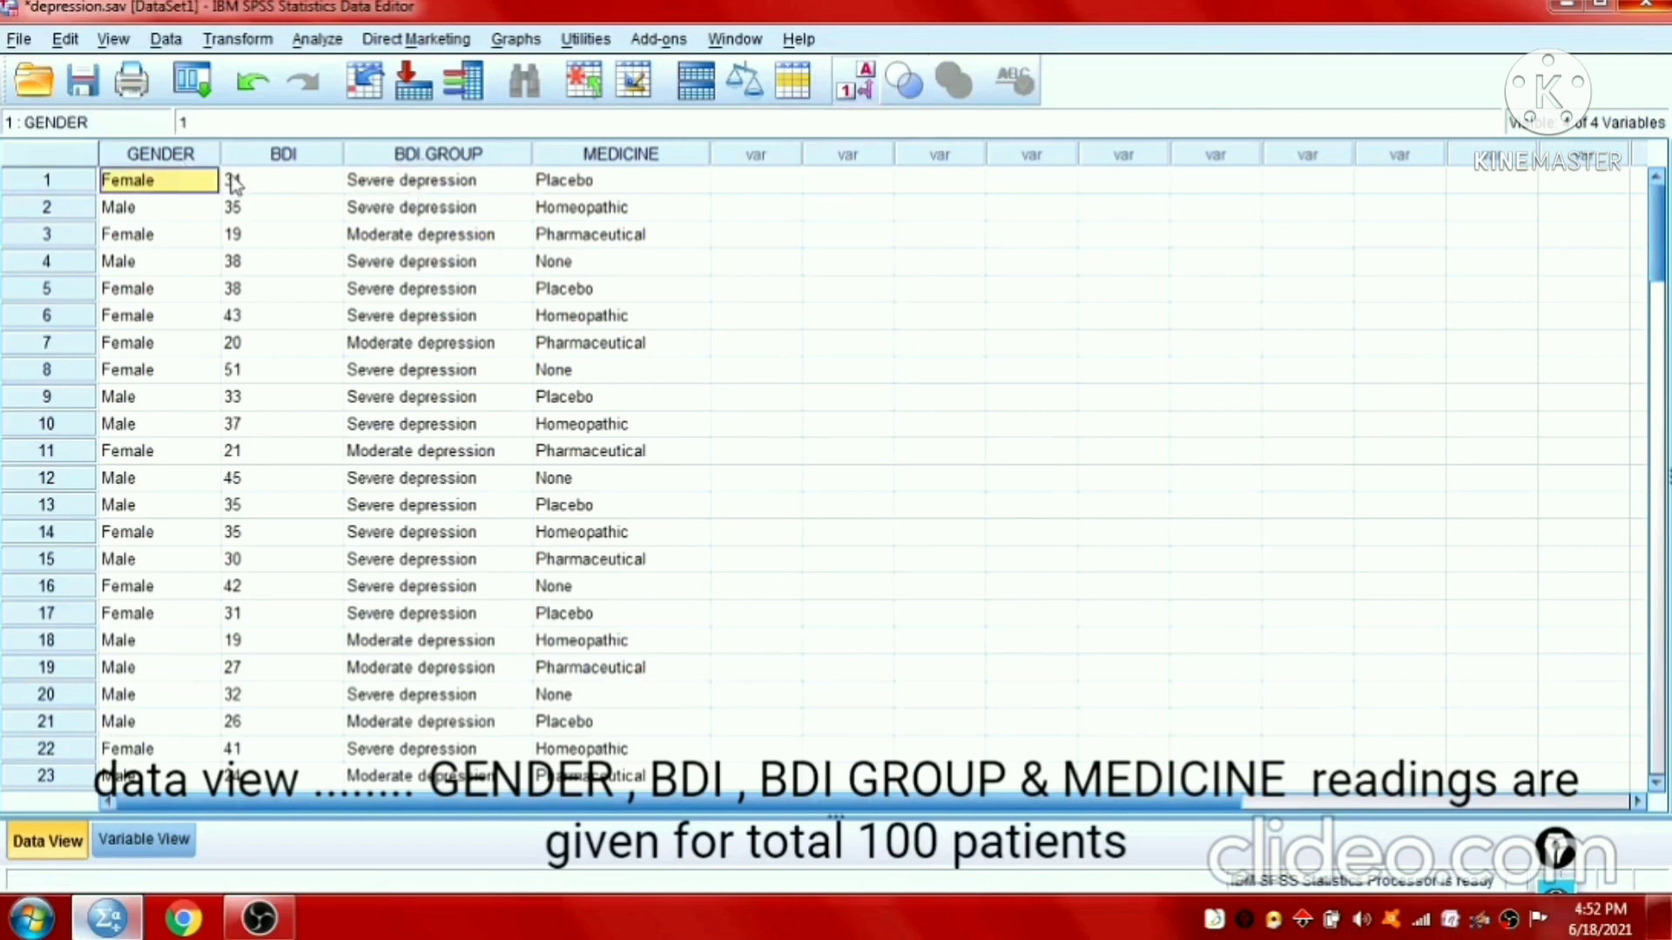
{"action": "left_click", "coordinate": [174, 155]}
{"action": "left_click", "coordinate": [246, 156]}
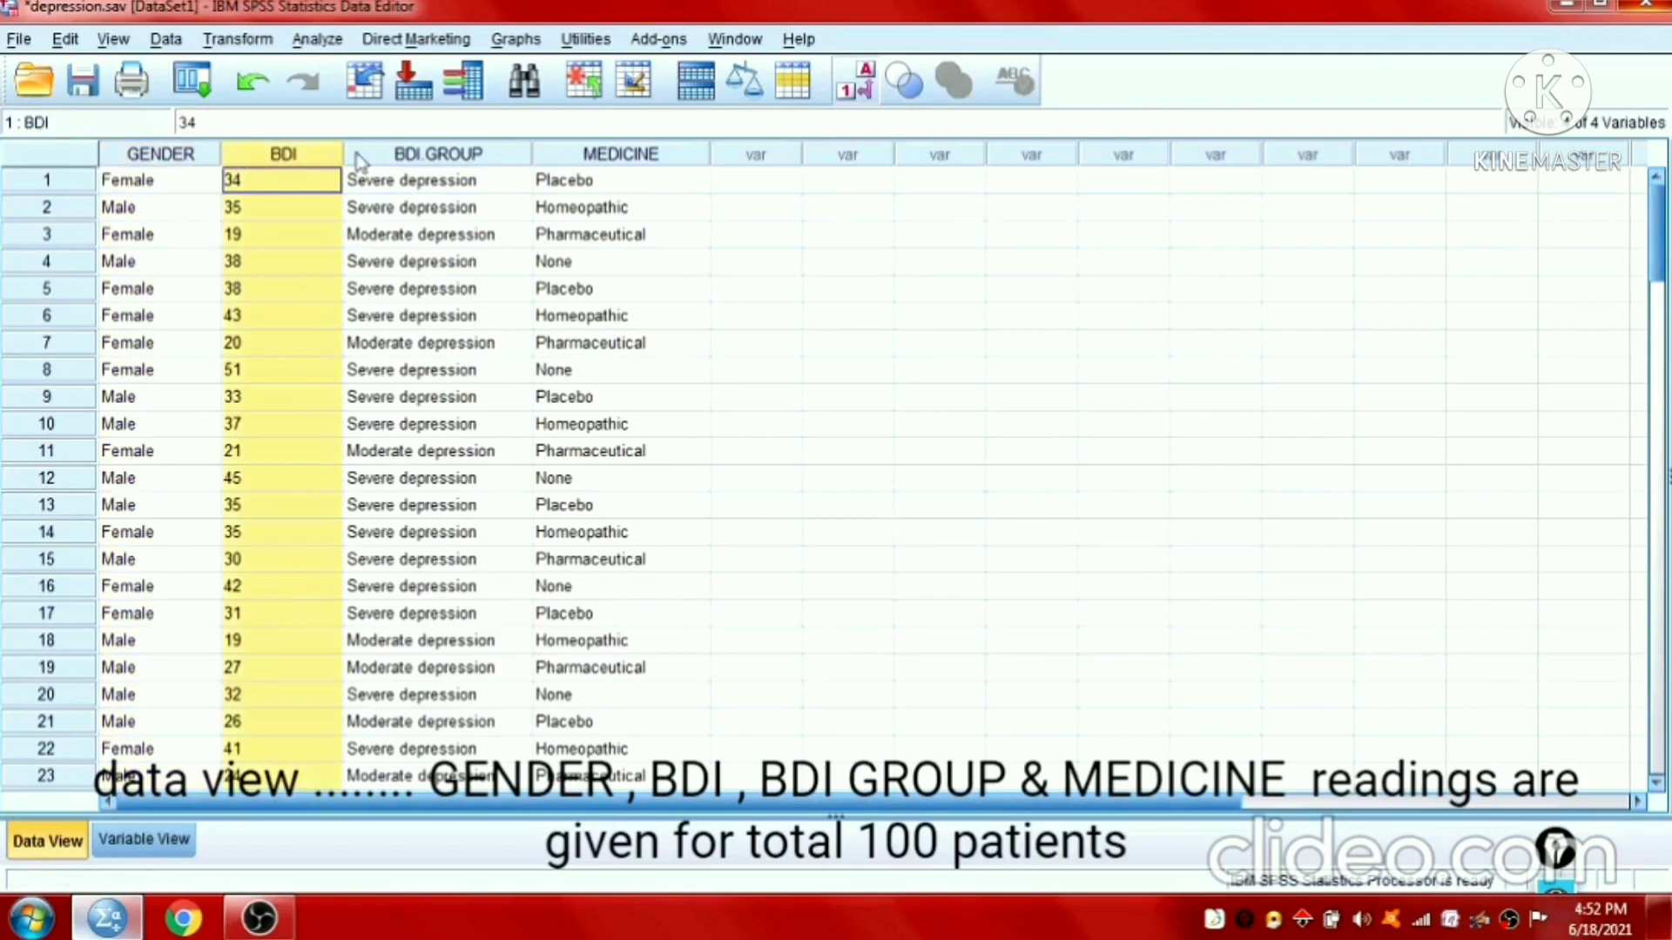
{"action": "left_click", "coordinate": [377, 162]}
{"action": "left_click", "coordinate": [614, 158]}
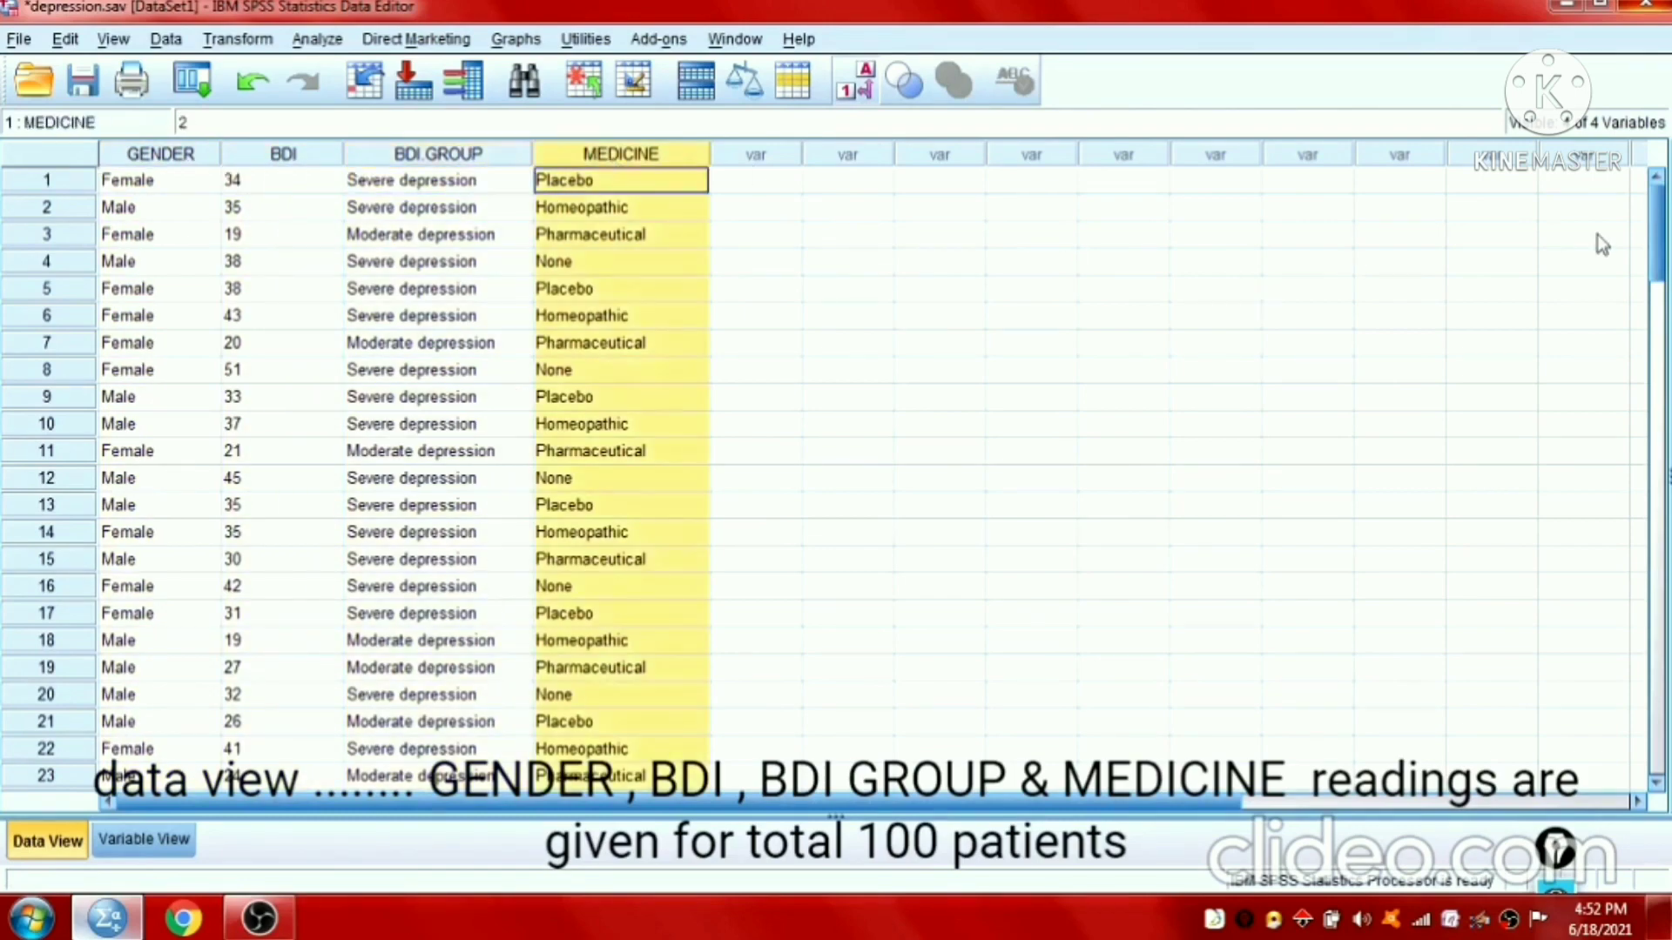
{"action": "left_click_drag", "start_coordinate": [1663, 248], "coordinate": [1661, 626]}
{"action": "left_click", "coordinate": [73, 456]}
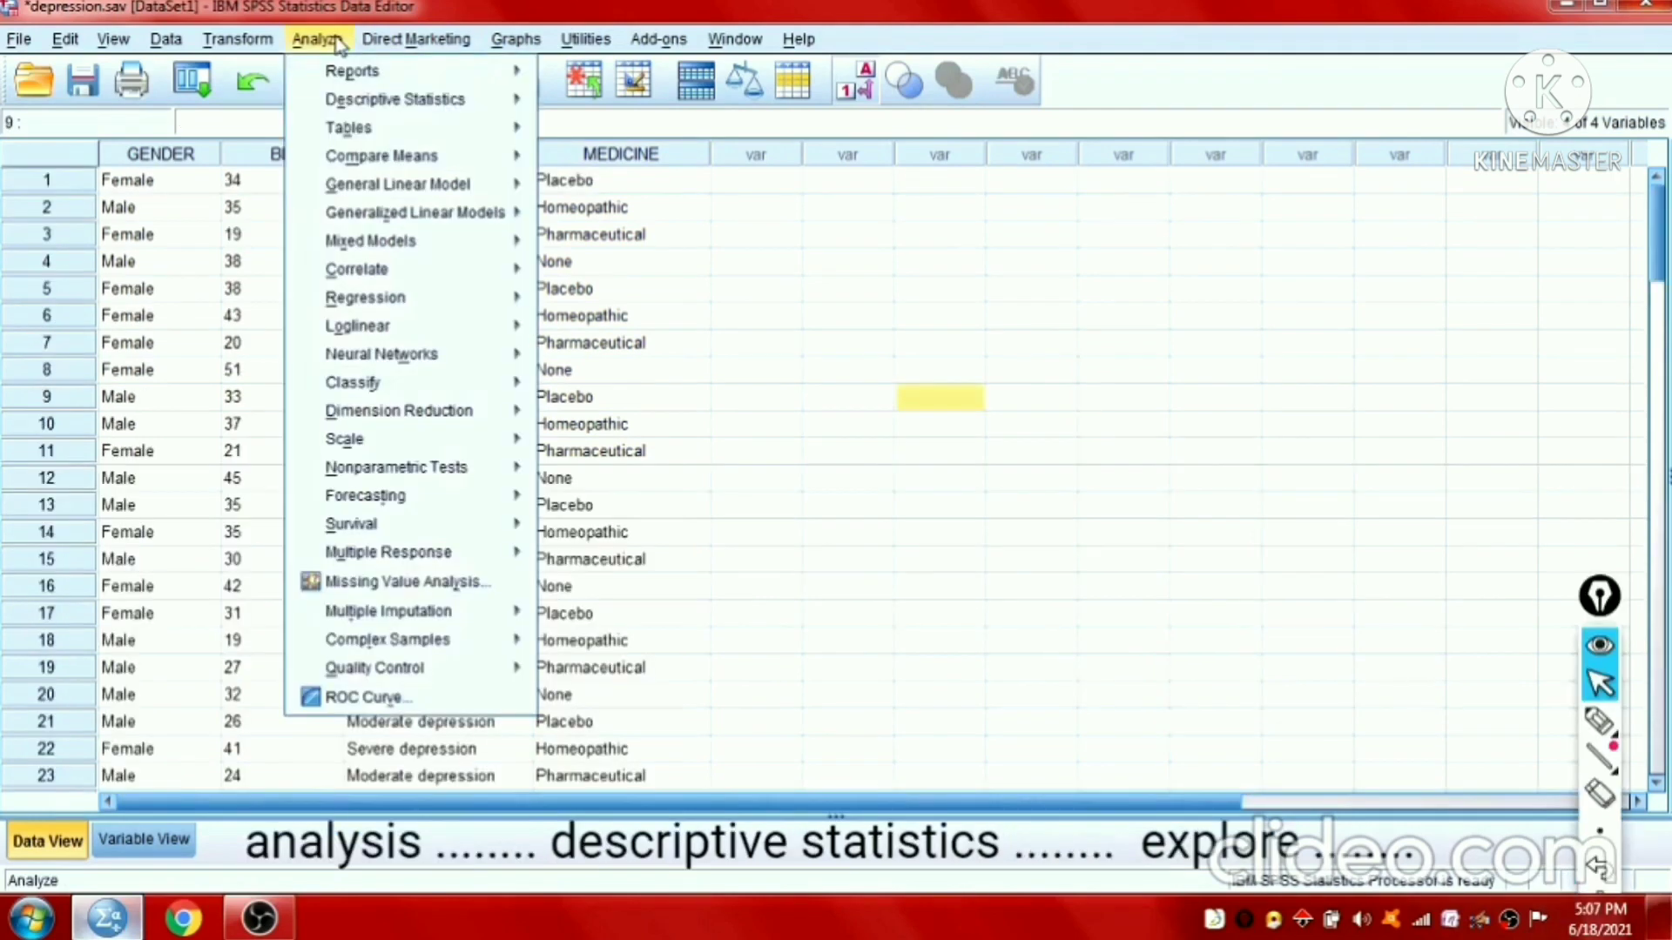
Step: Set up an Explore analysis with the Beck's Depression Inventory score as dependent variable and descriptives with a 95% confidence interval for the mean
{"action": "mouse_move", "coordinate": [374, 98]}
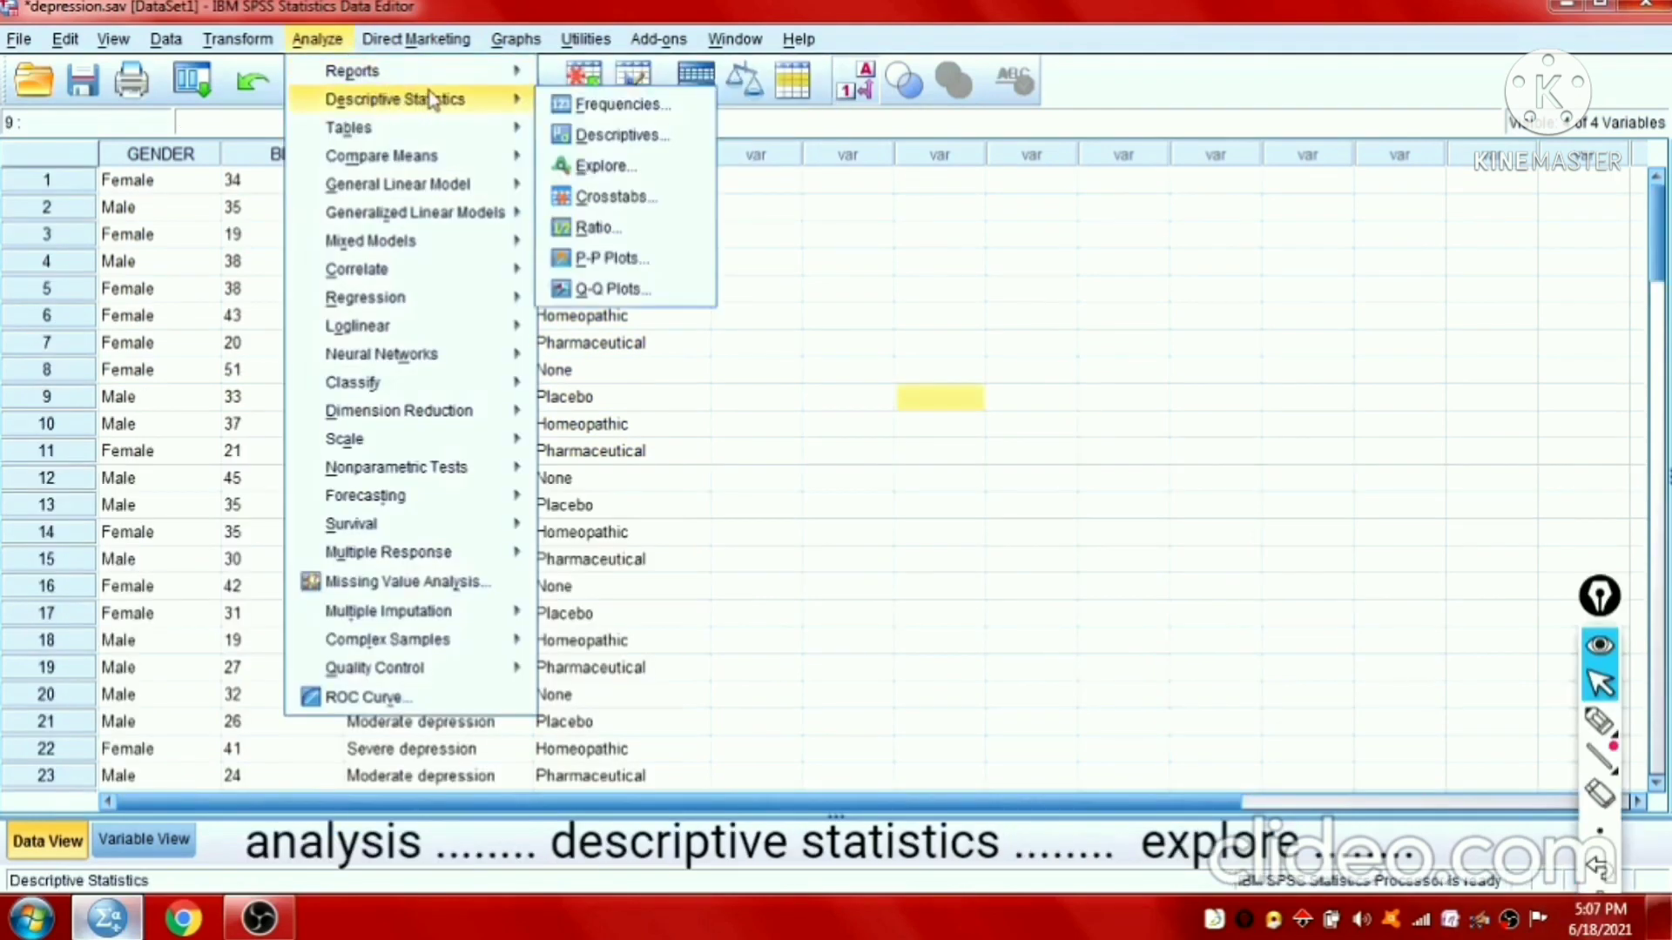
{"action": "left_click", "coordinate": [609, 165]}
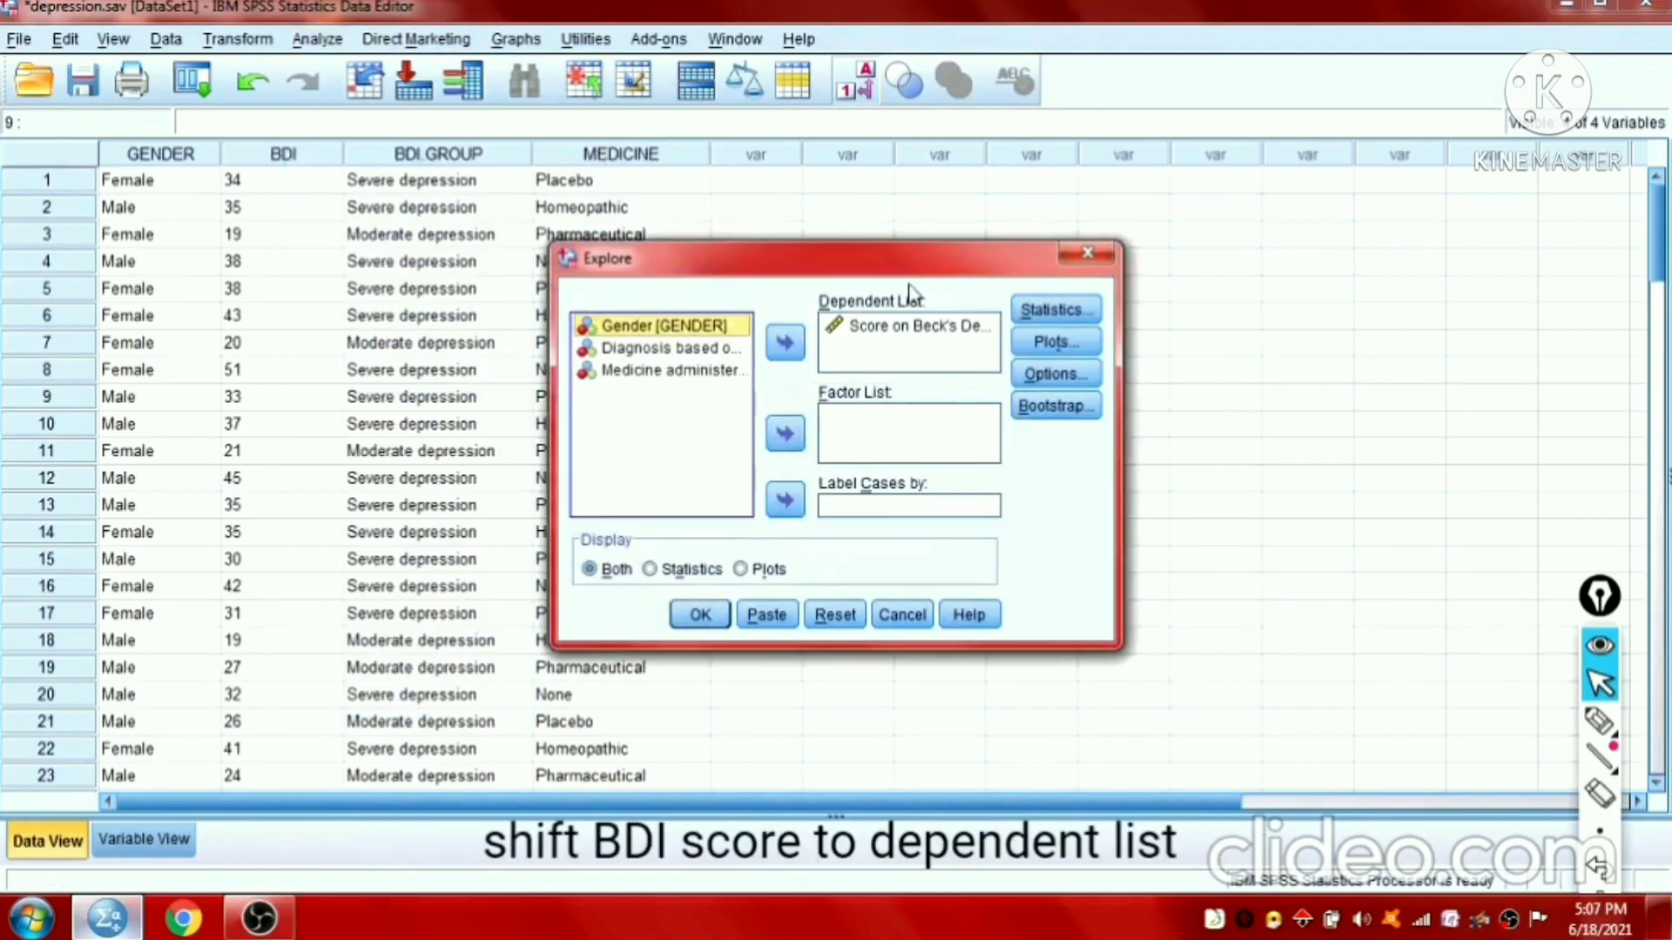
{"action": "left_click", "coordinate": [914, 329]}
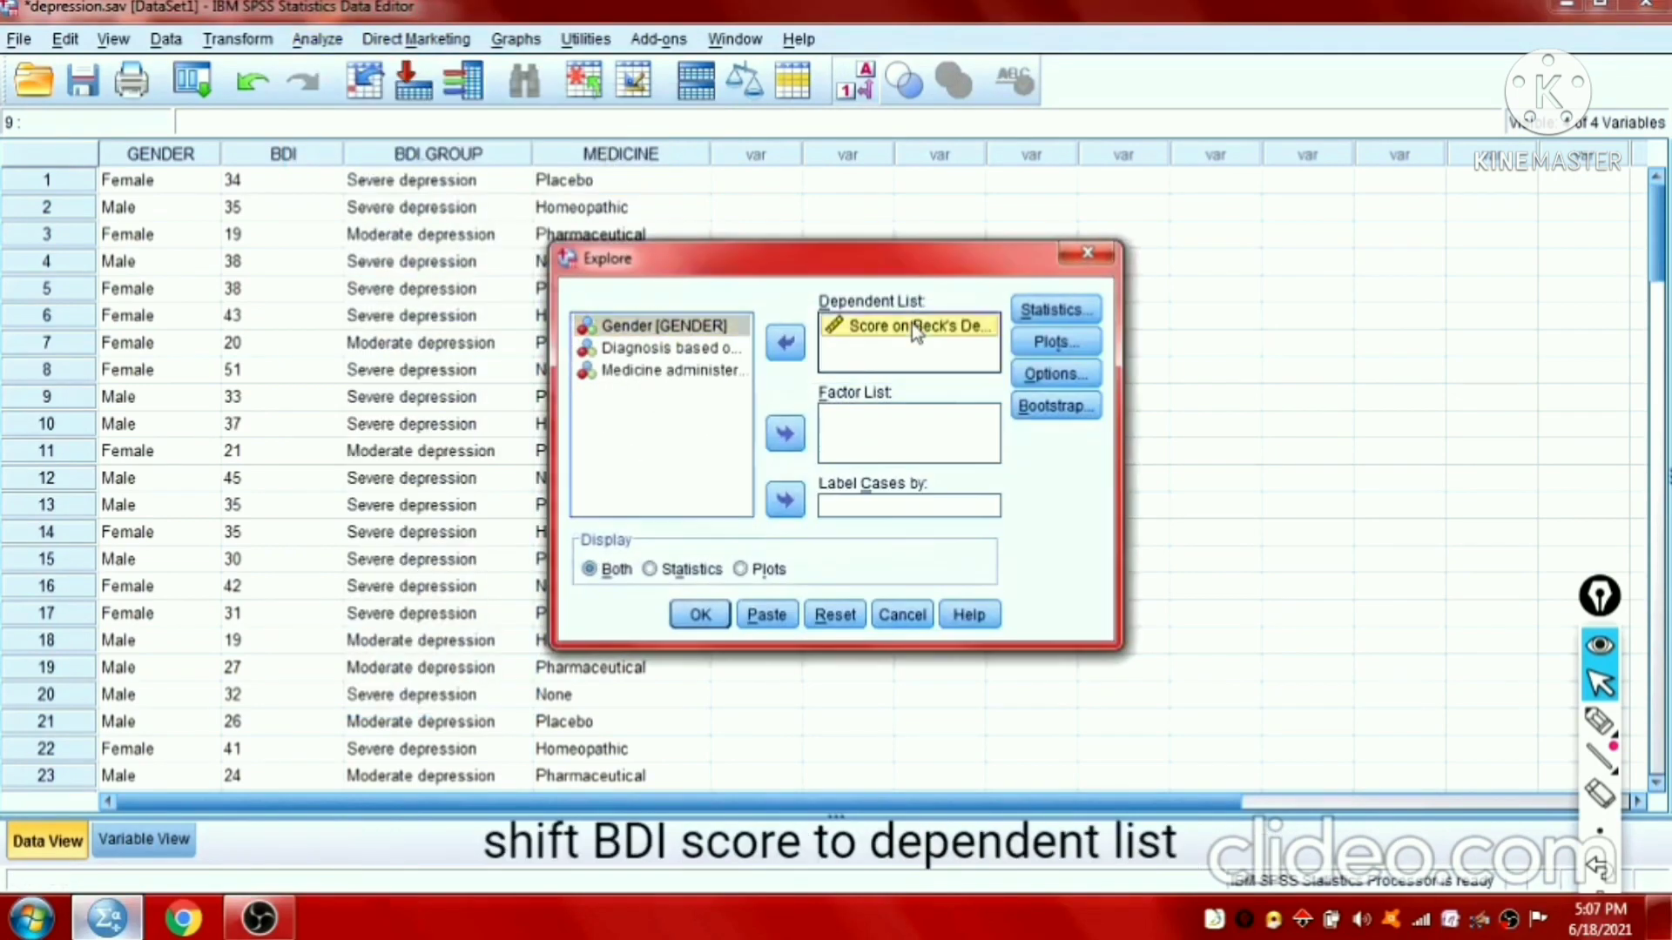
{"action": "left_click", "coordinate": [1036, 316]}
{"action": "left_click", "coordinate": [907, 405]}
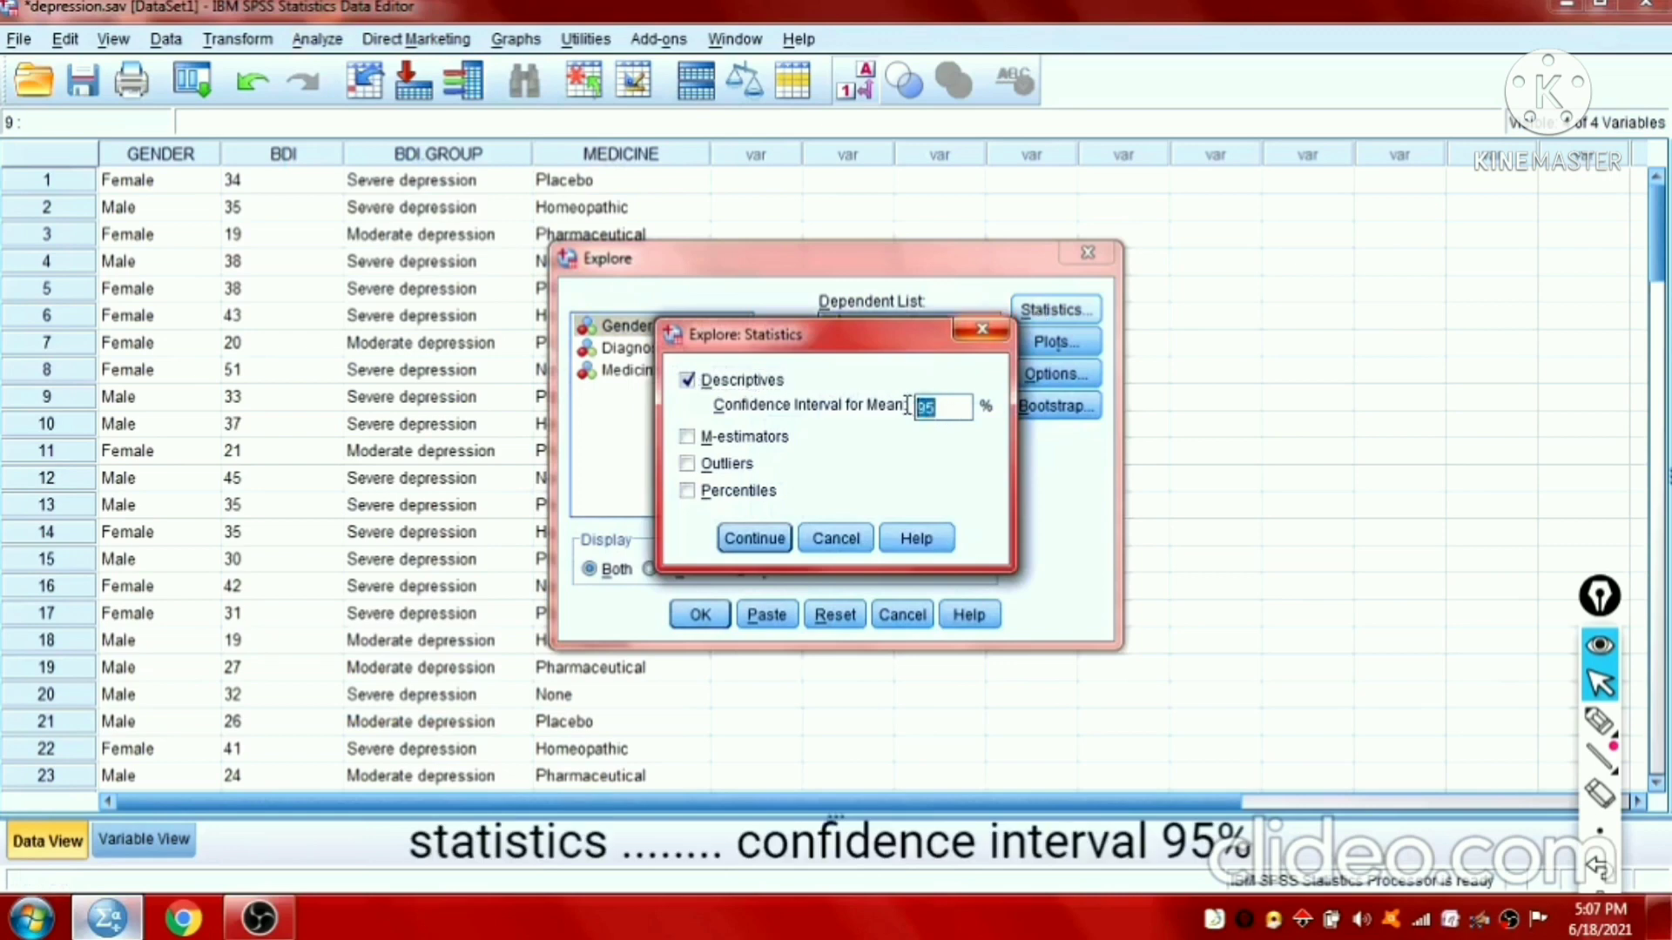
{"action": "left_click", "coordinate": [740, 537]}
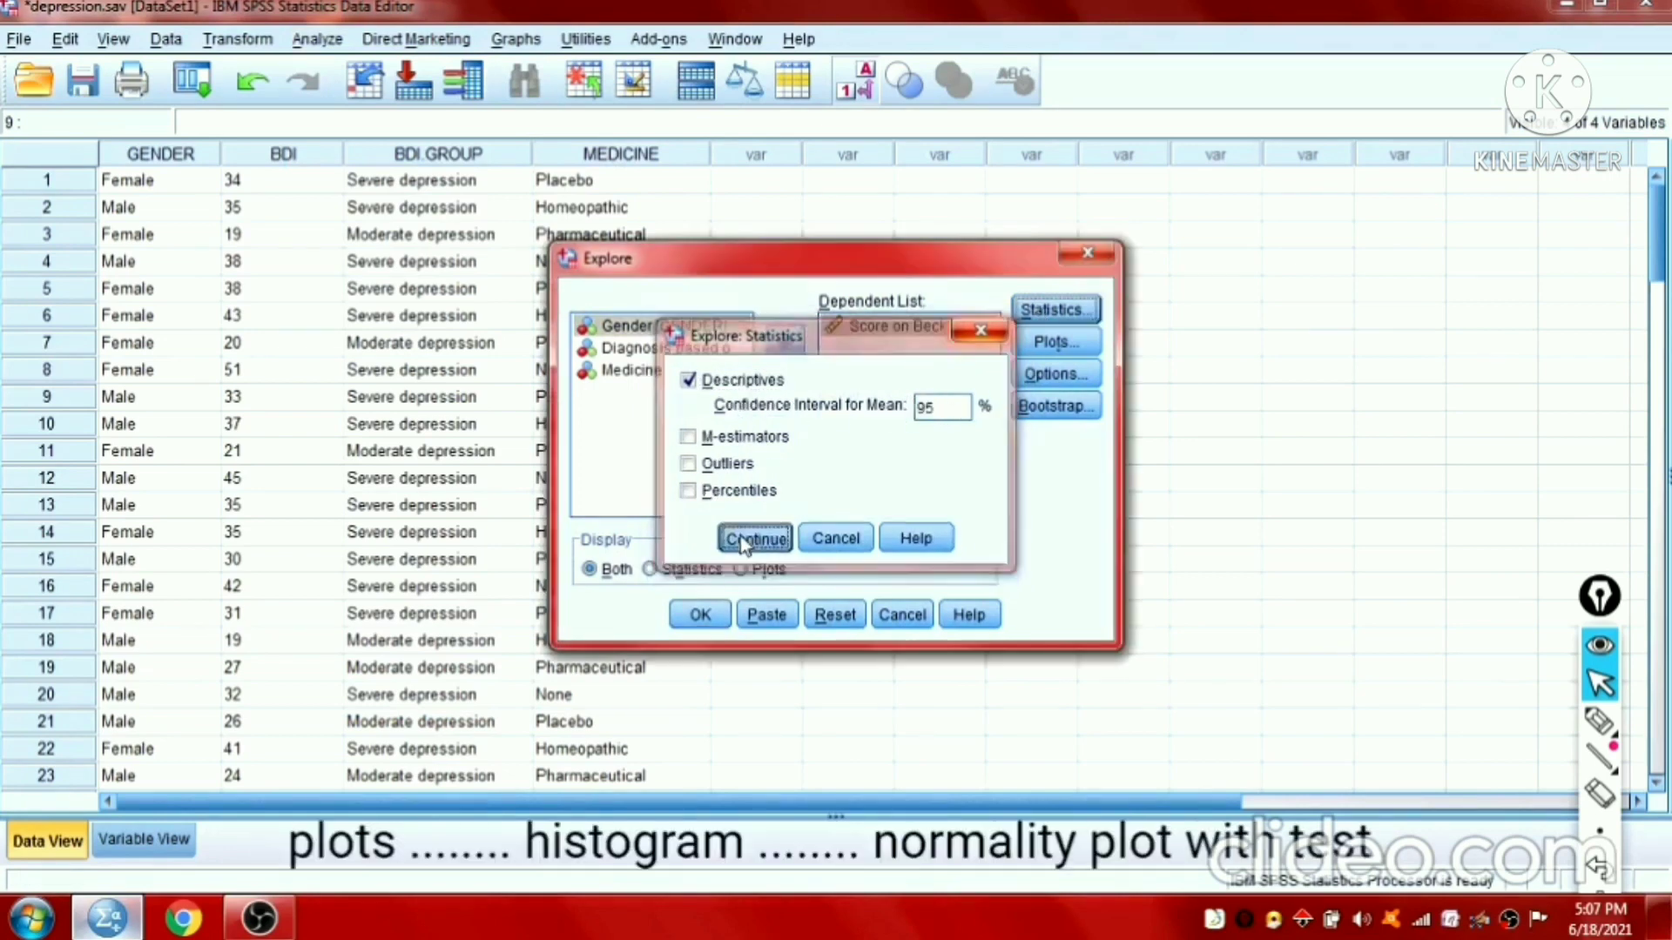
Step: Configure the Explore plots to include a histogram and normality plots with tests, leaving out stem-and-leaf
{"action": "left_click", "coordinate": [1058, 340]}
{"action": "left_click", "coordinate": [884, 356]}
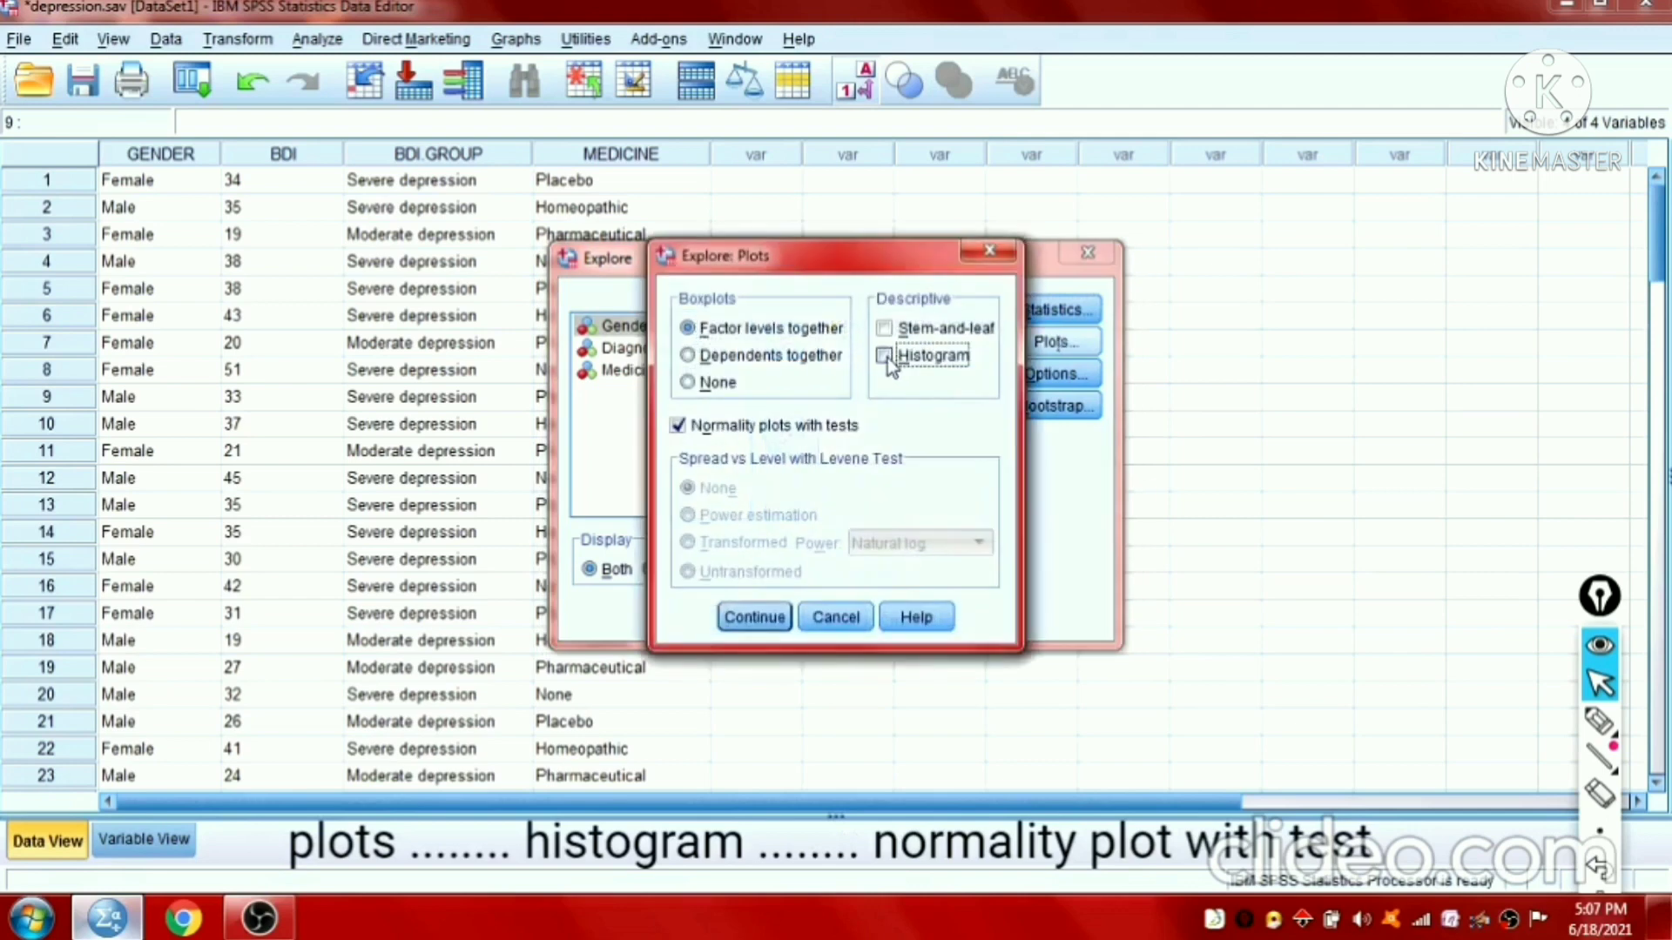
{"action": "left_click", "coordinate": [678, 427]}
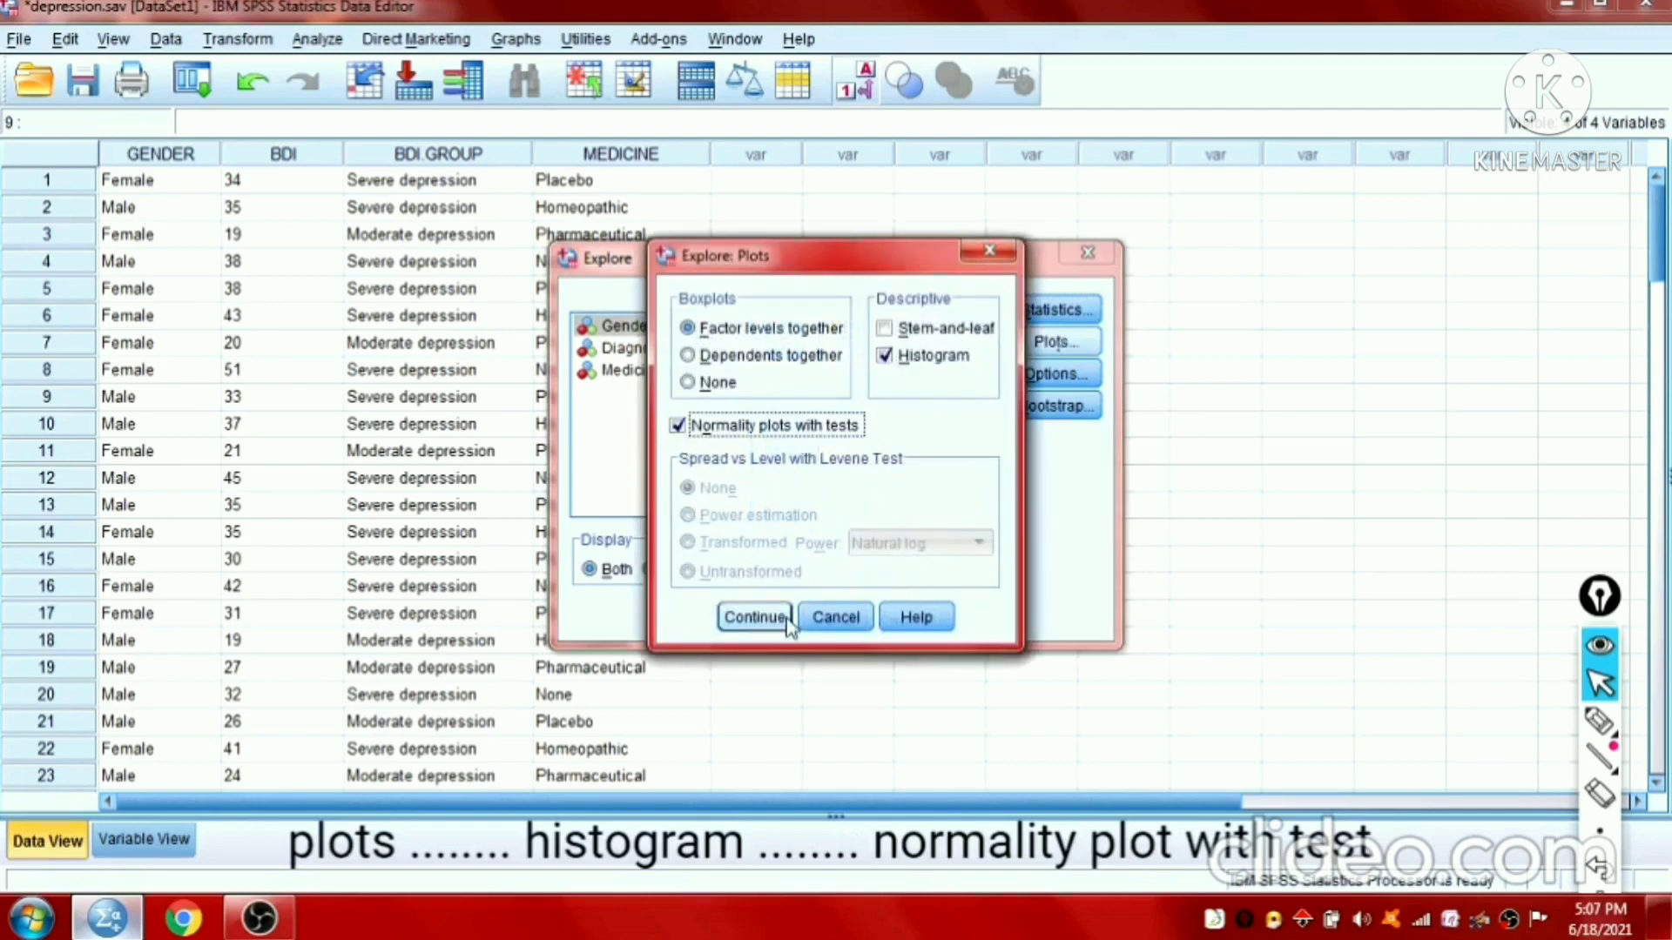
{"action": "left_click", "coordinate": [754, 617]}
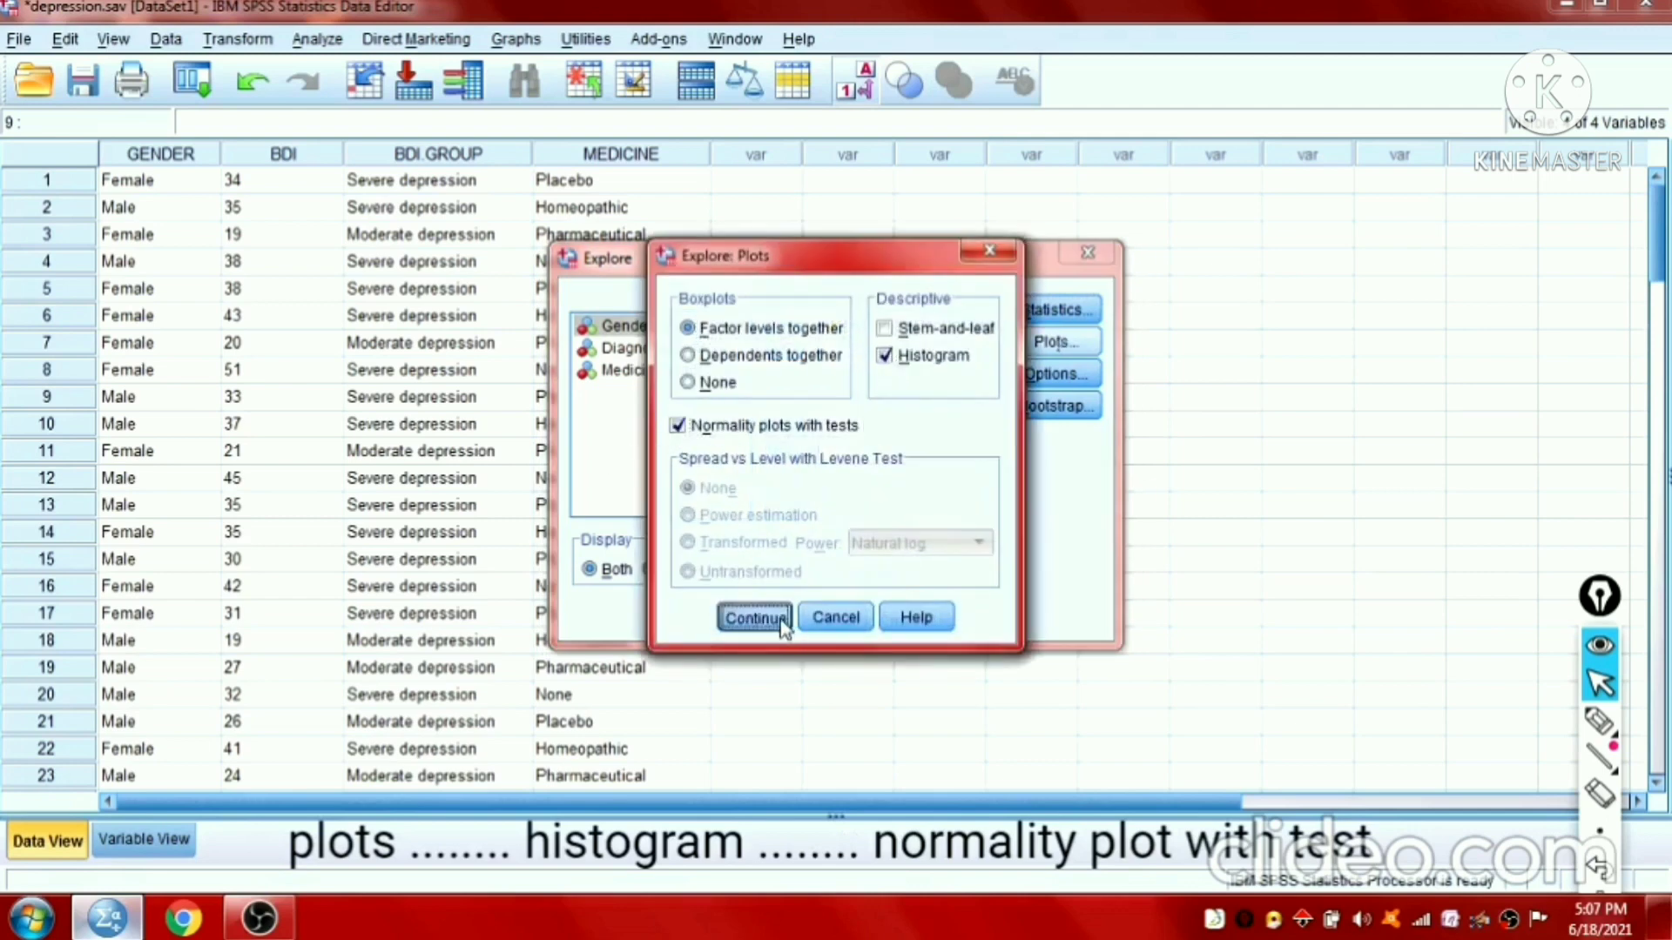
Step: Set the missing-value handling to exclude cases listwise and run the Explore analysis
{"action": "left_click", "coordinate": [1049, 383]}
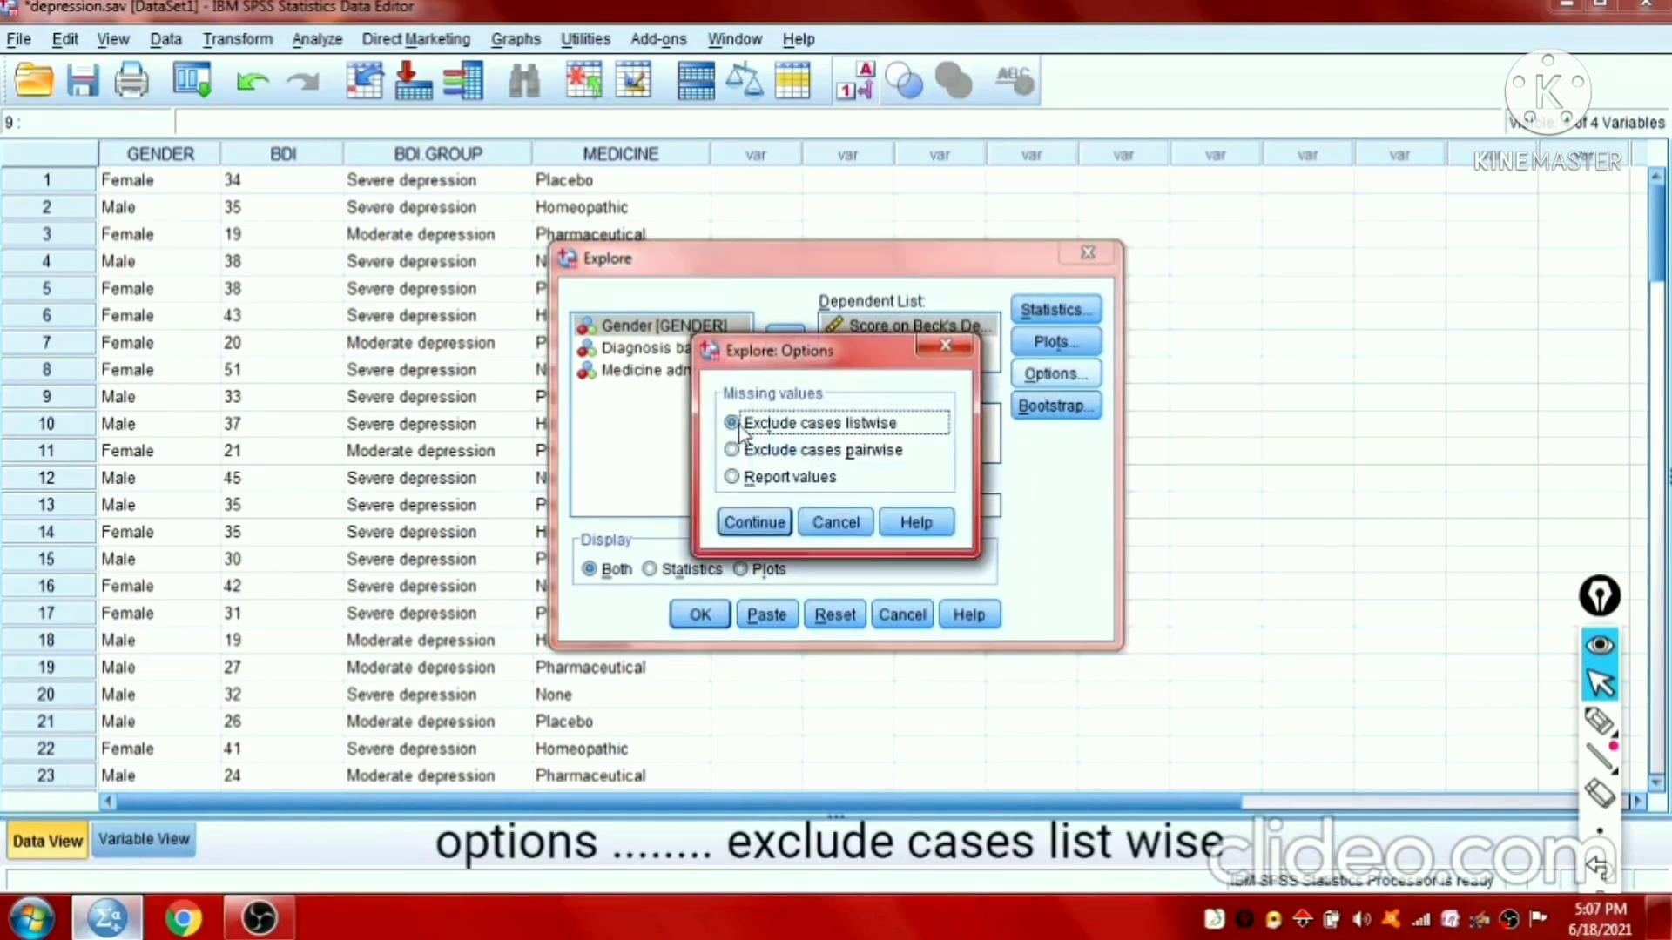
{"action": "left_click", "coordinate": [763, 523]}
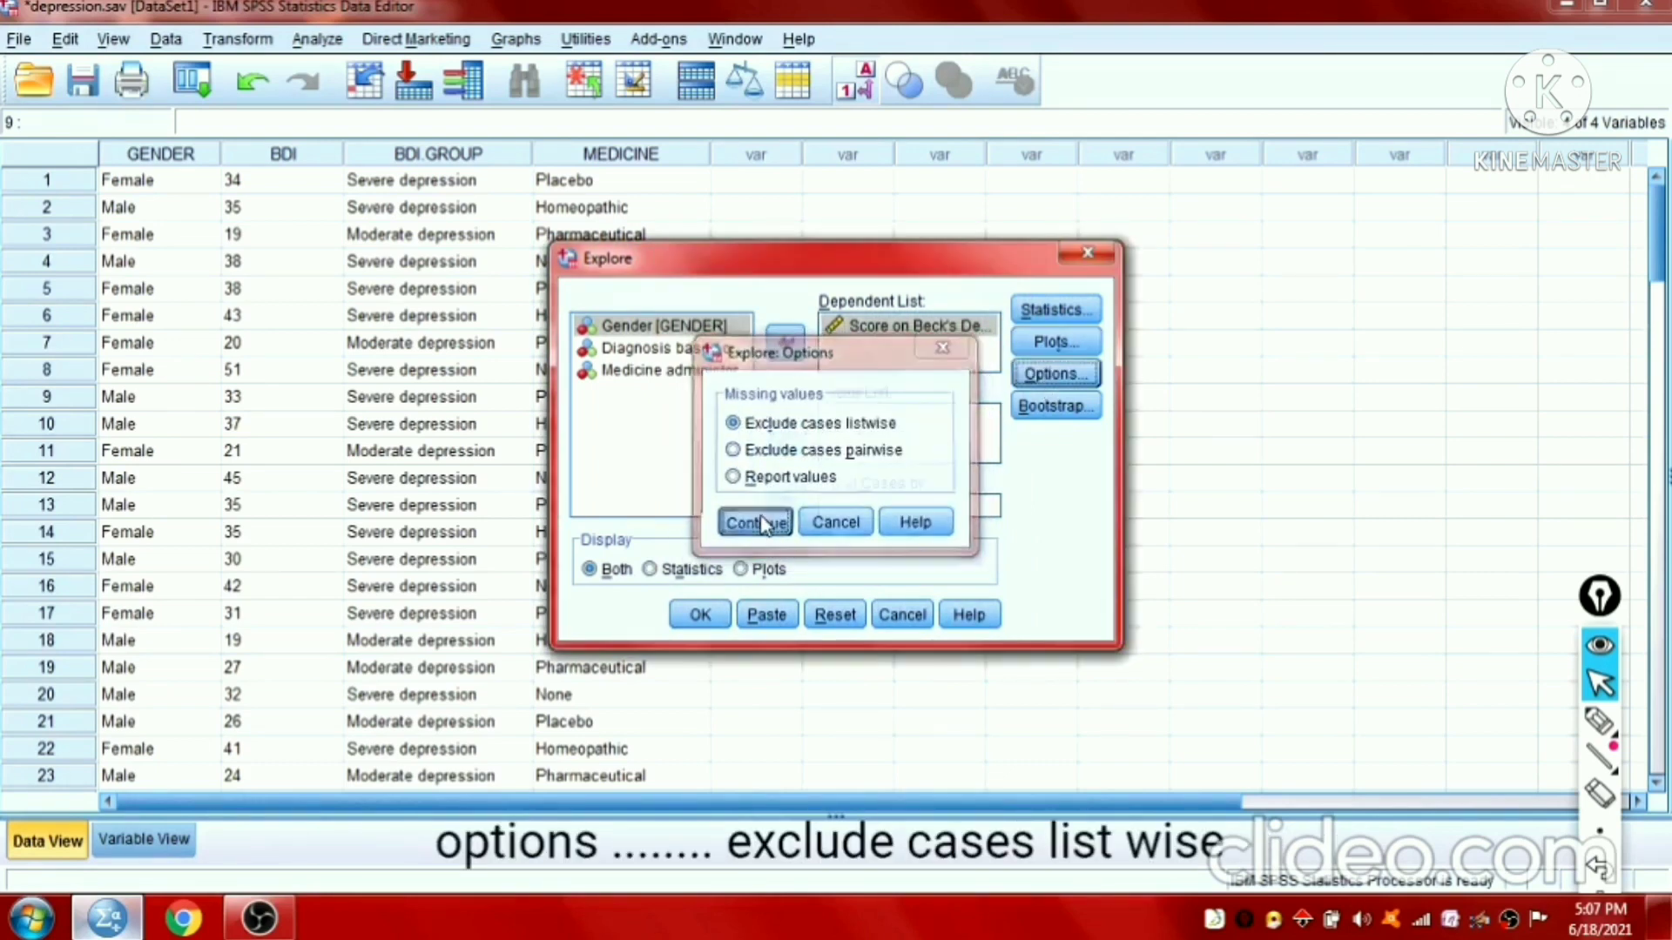
{"action": "left_click", "coordinate": [700, 617]}
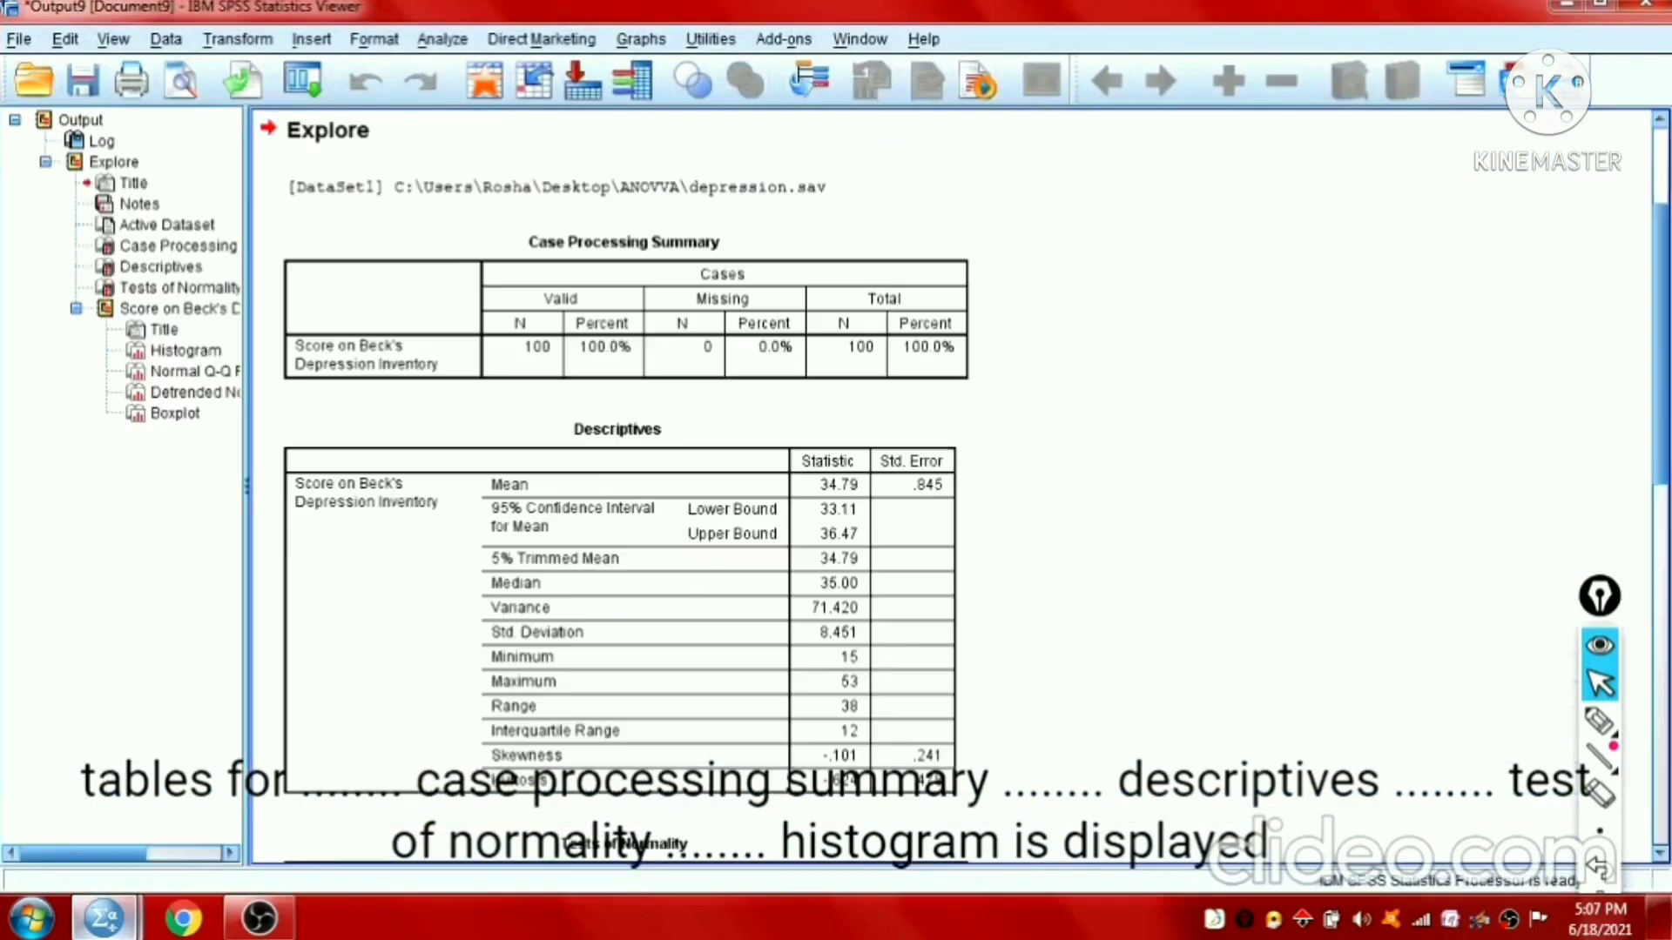
Step: Examine the Case Processing Summary, Descriptives and Tests of Normality tables in the Explore output
{"action": "left_click", "coordinate": [1665, 181]}
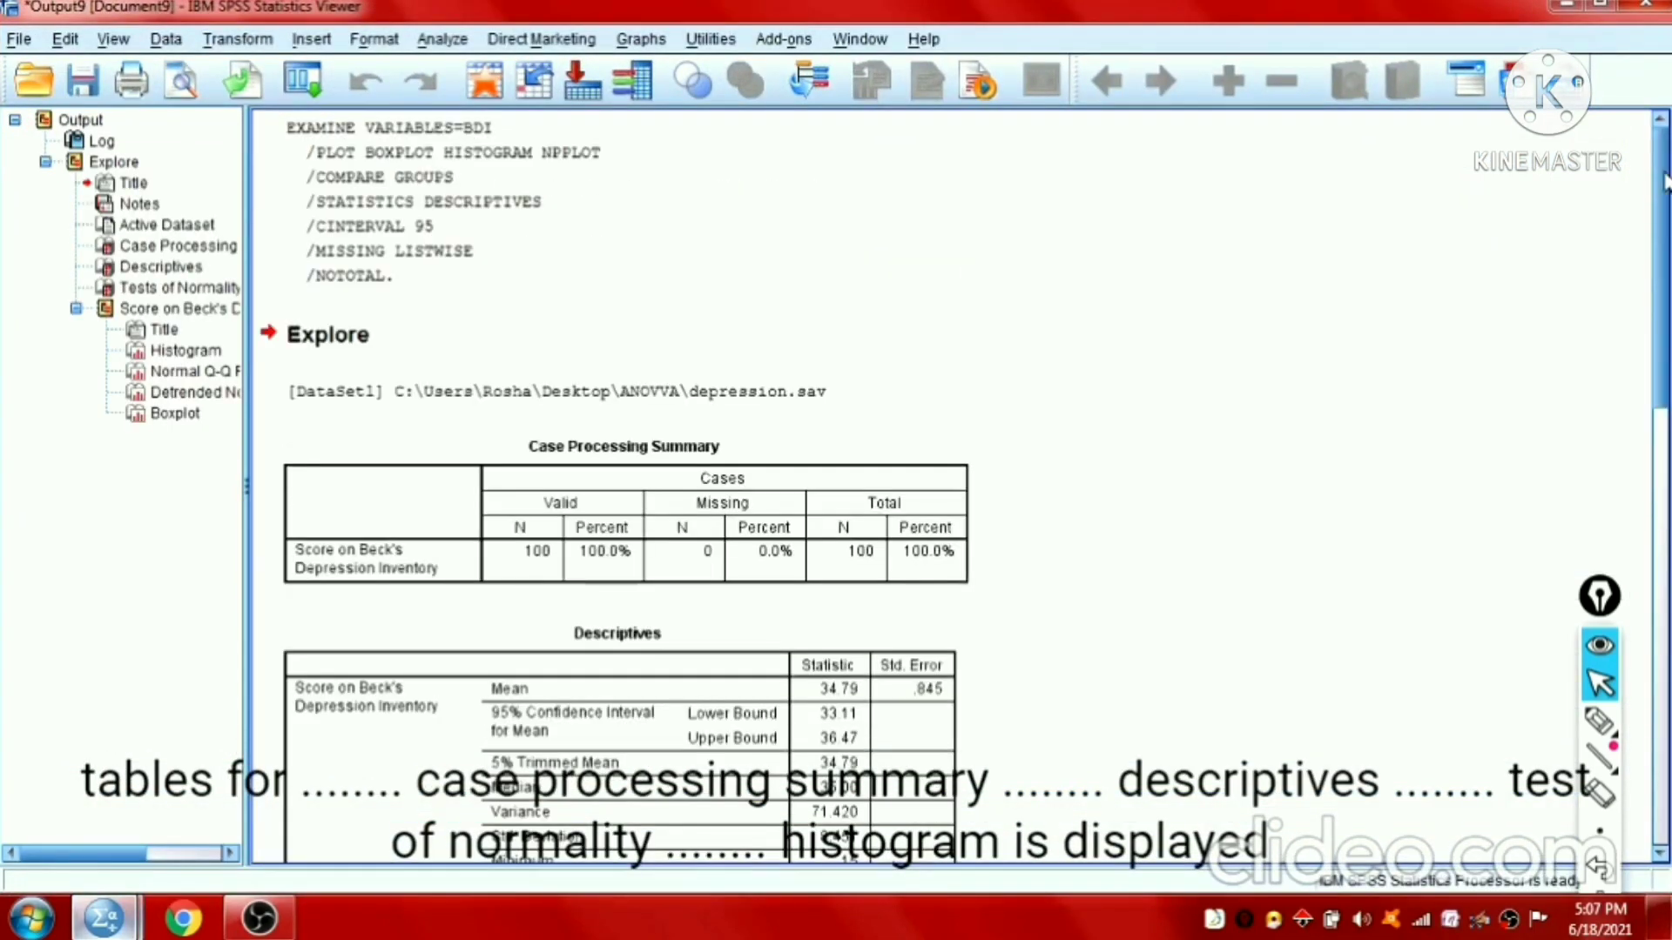
{"action": "left_click_drag", "start_coordinate": [1665, 202], "coordinate": [1666, 282]}
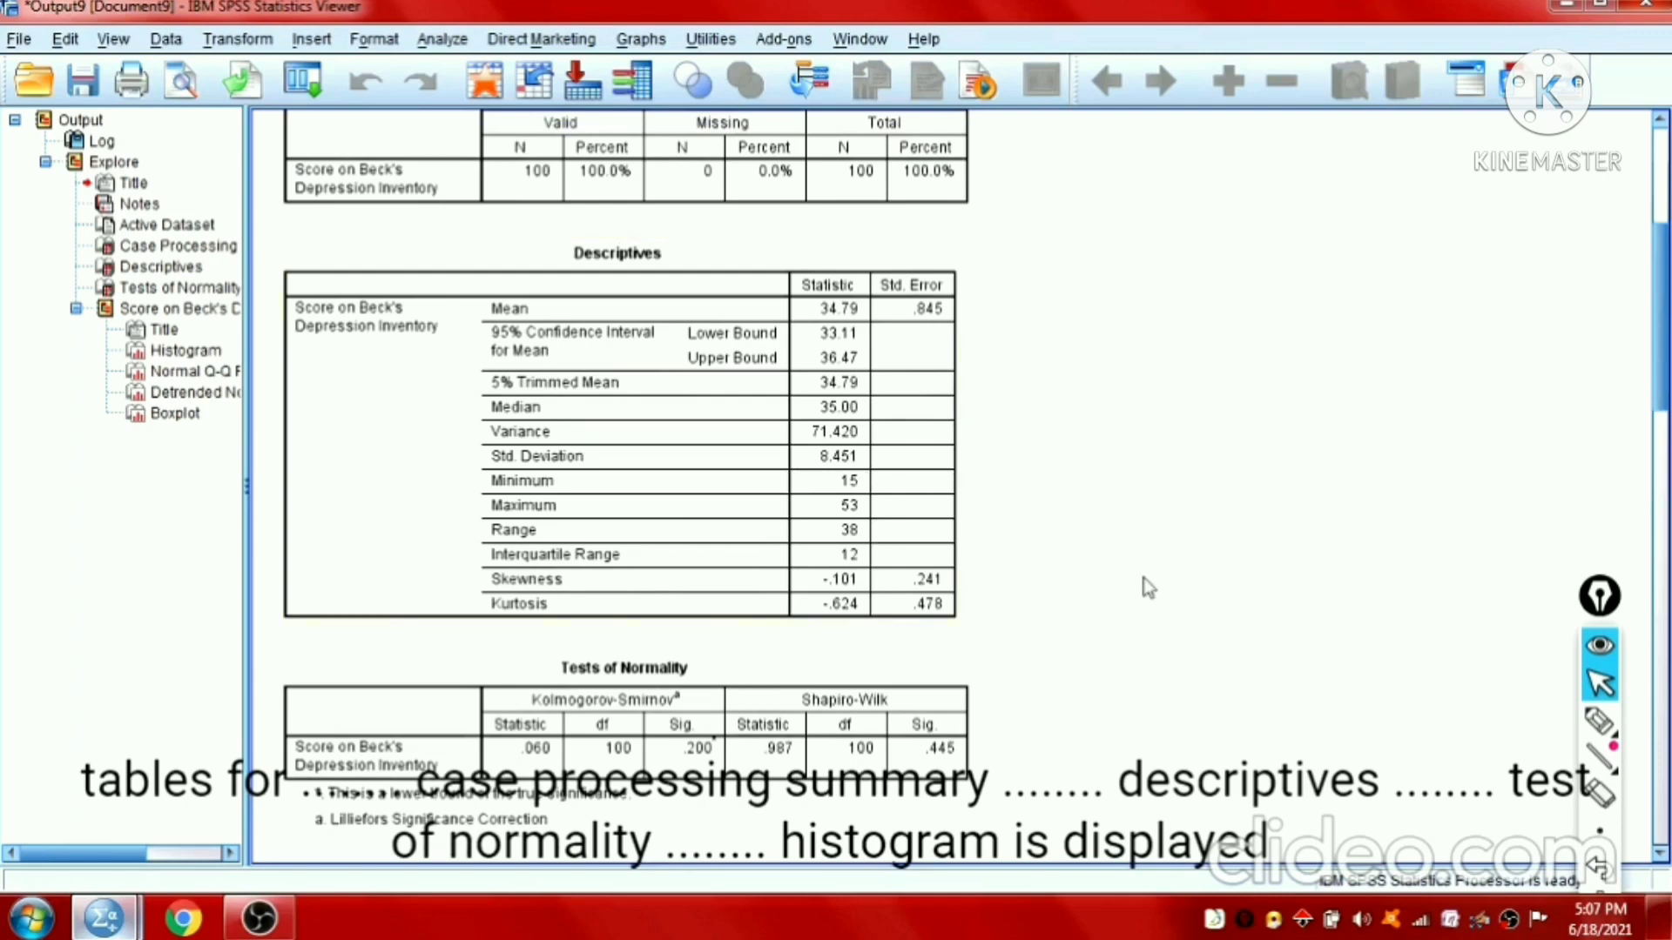
Step: Annotate the output with the pen: circle the valid N of 100, and mark the Mean and Median rows with arrows and circled values
{"action": "left_click", "coordinate": [1599, 721]}
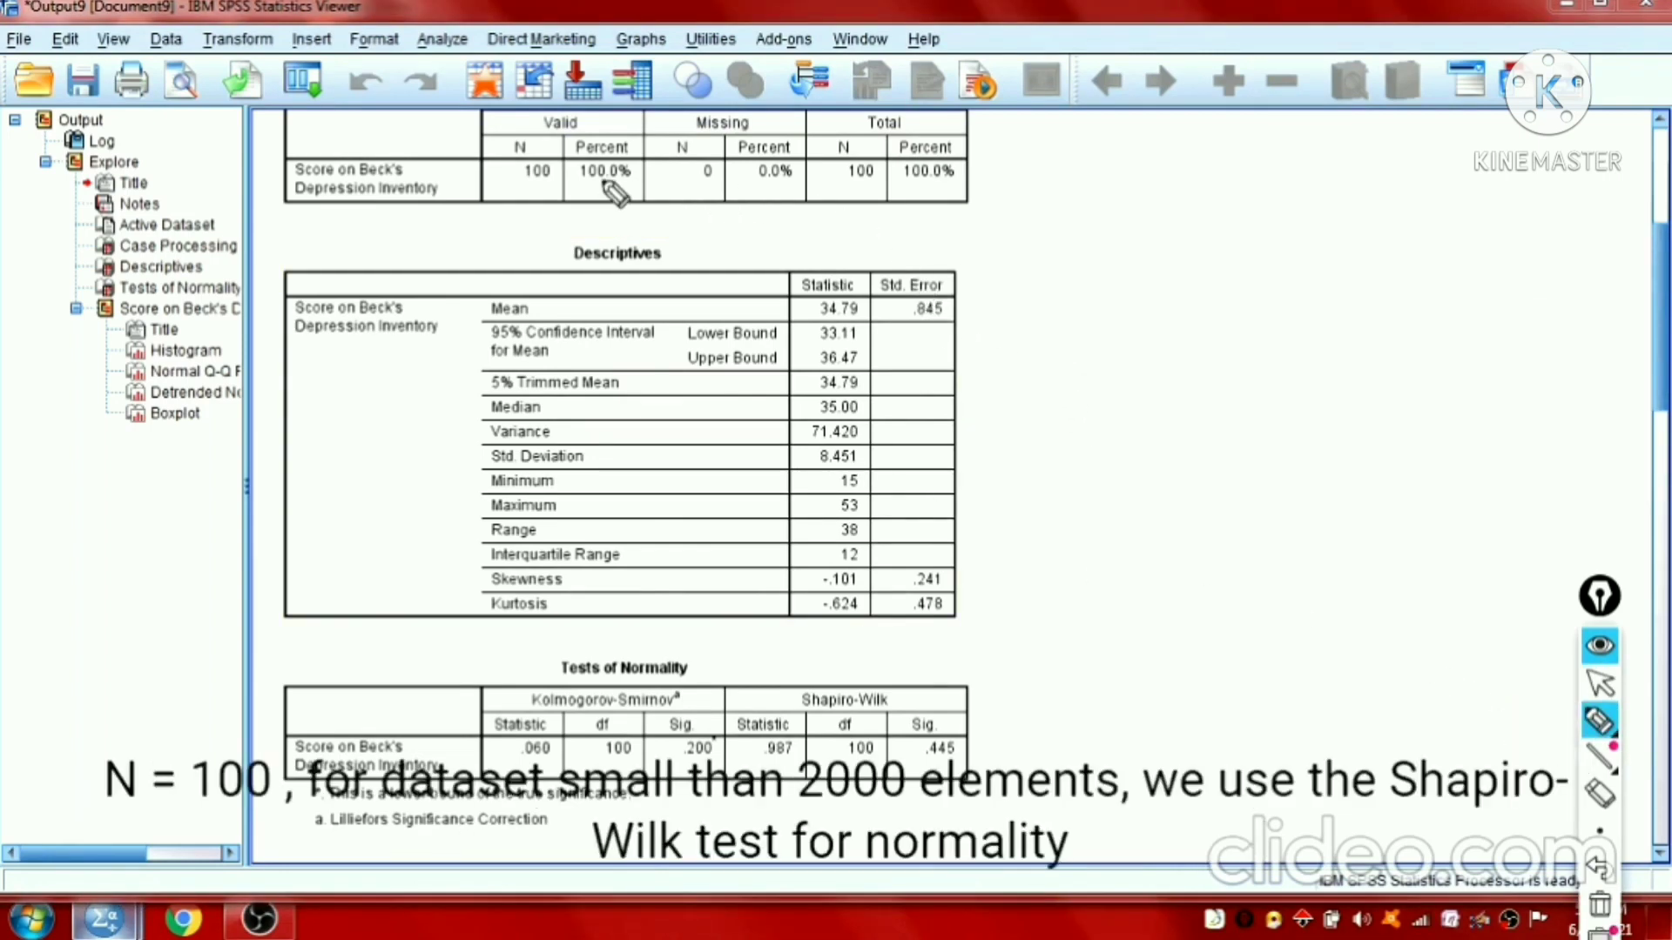
{"action": "mouse_move", "coordinate": [542, 132]}
{"action": "left_mouse_down"}
{"action": "mouse_move", "coordinate": [510, 185]}
{"action": "mouse_move", "coordinate": [589, 148]}
{"action": "mouse_move", "coordinate": [522, 131]}
{"action": "mouse_move", "coordinate": [560, 188]}
{"action": "mouse_move", "coordinate": [514, 202]}
{"action": "left_mouse_up"}
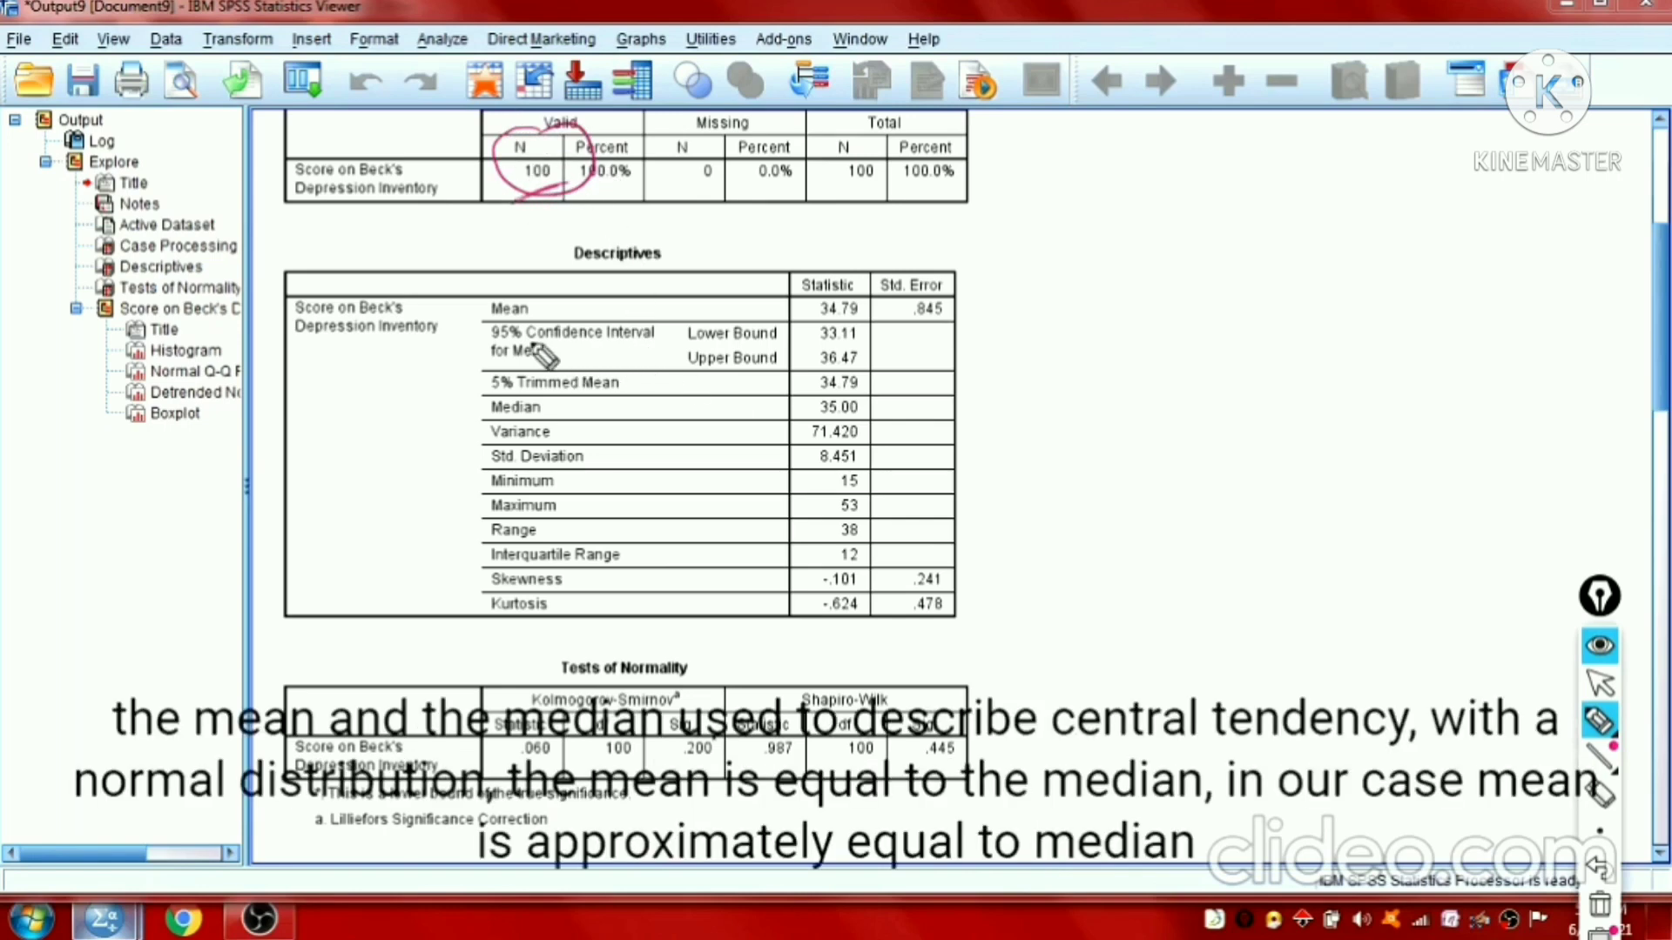
{"action": "mouse_move", "coordinate": [546, 310]}
{"action": "left_mouse_down"}
{"action": "mouse_move", "coordinate": [897, 313]}
{"action": "mouse_move", "coordinate": [825, 329]}
{"action": "left_mouse_up"}
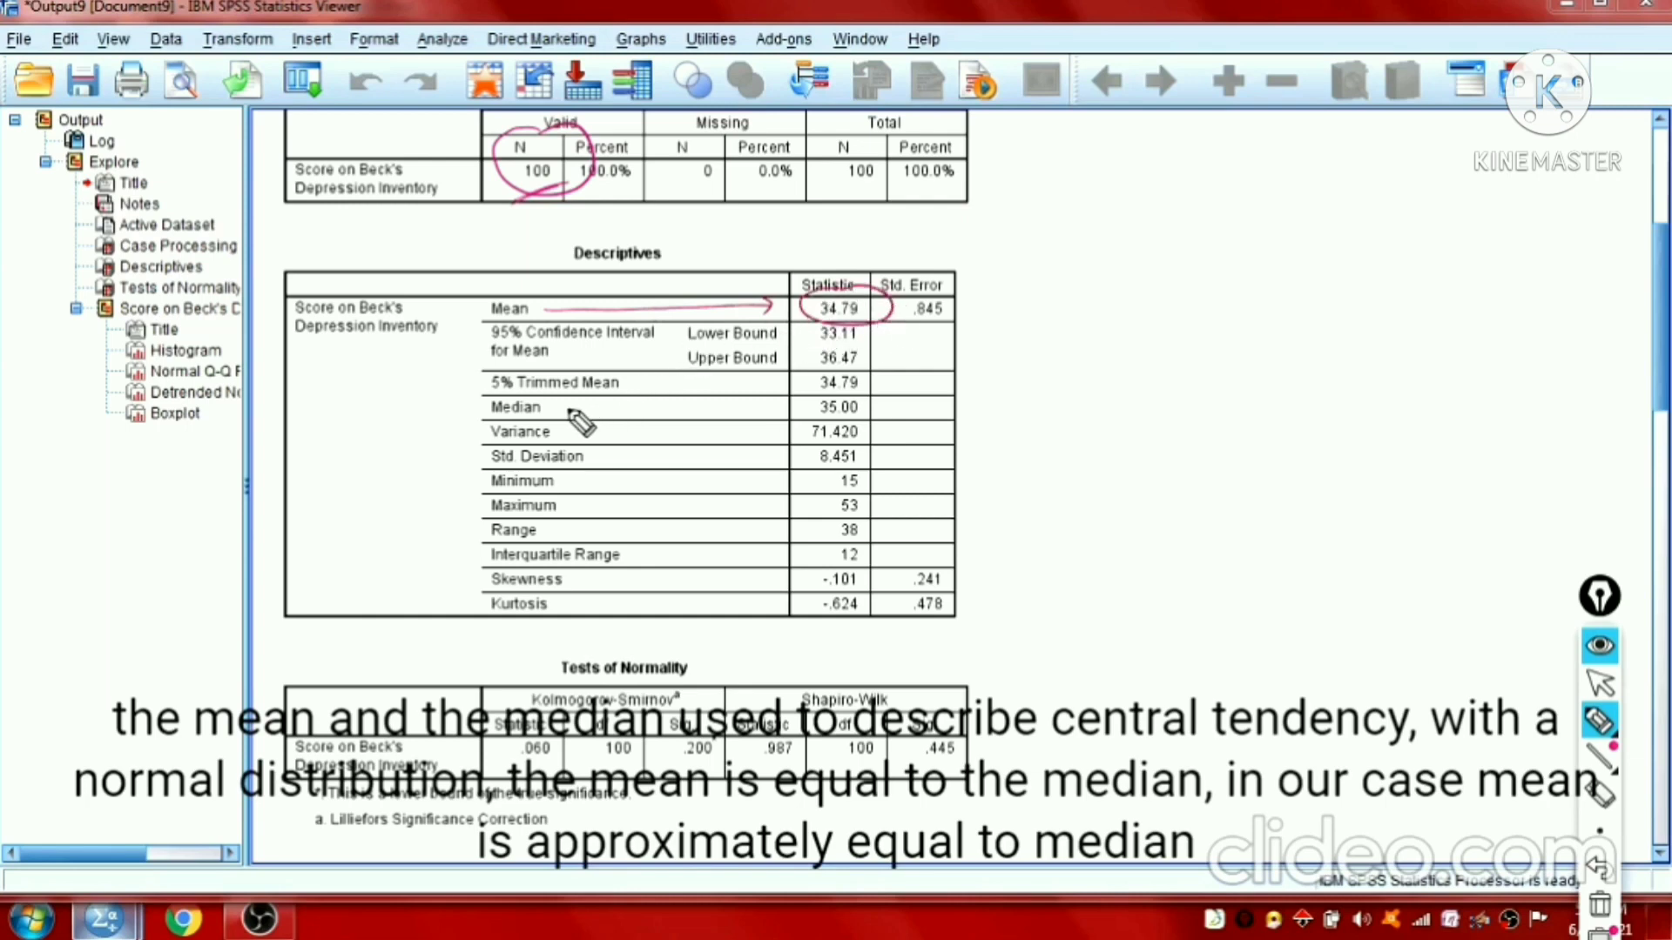
{"action": "mouse_move", "coordinate": [568, 407]}
{"action": "left_mouse_down"}
{"action": "mouse_move", "coordinate": [866, 396]}
{"action": "mouse_move", "coordinate": [806, 422]}
{"action": "mouse_move", "coordinate": [842, 403]}
{"action": "left_mouse_up"}
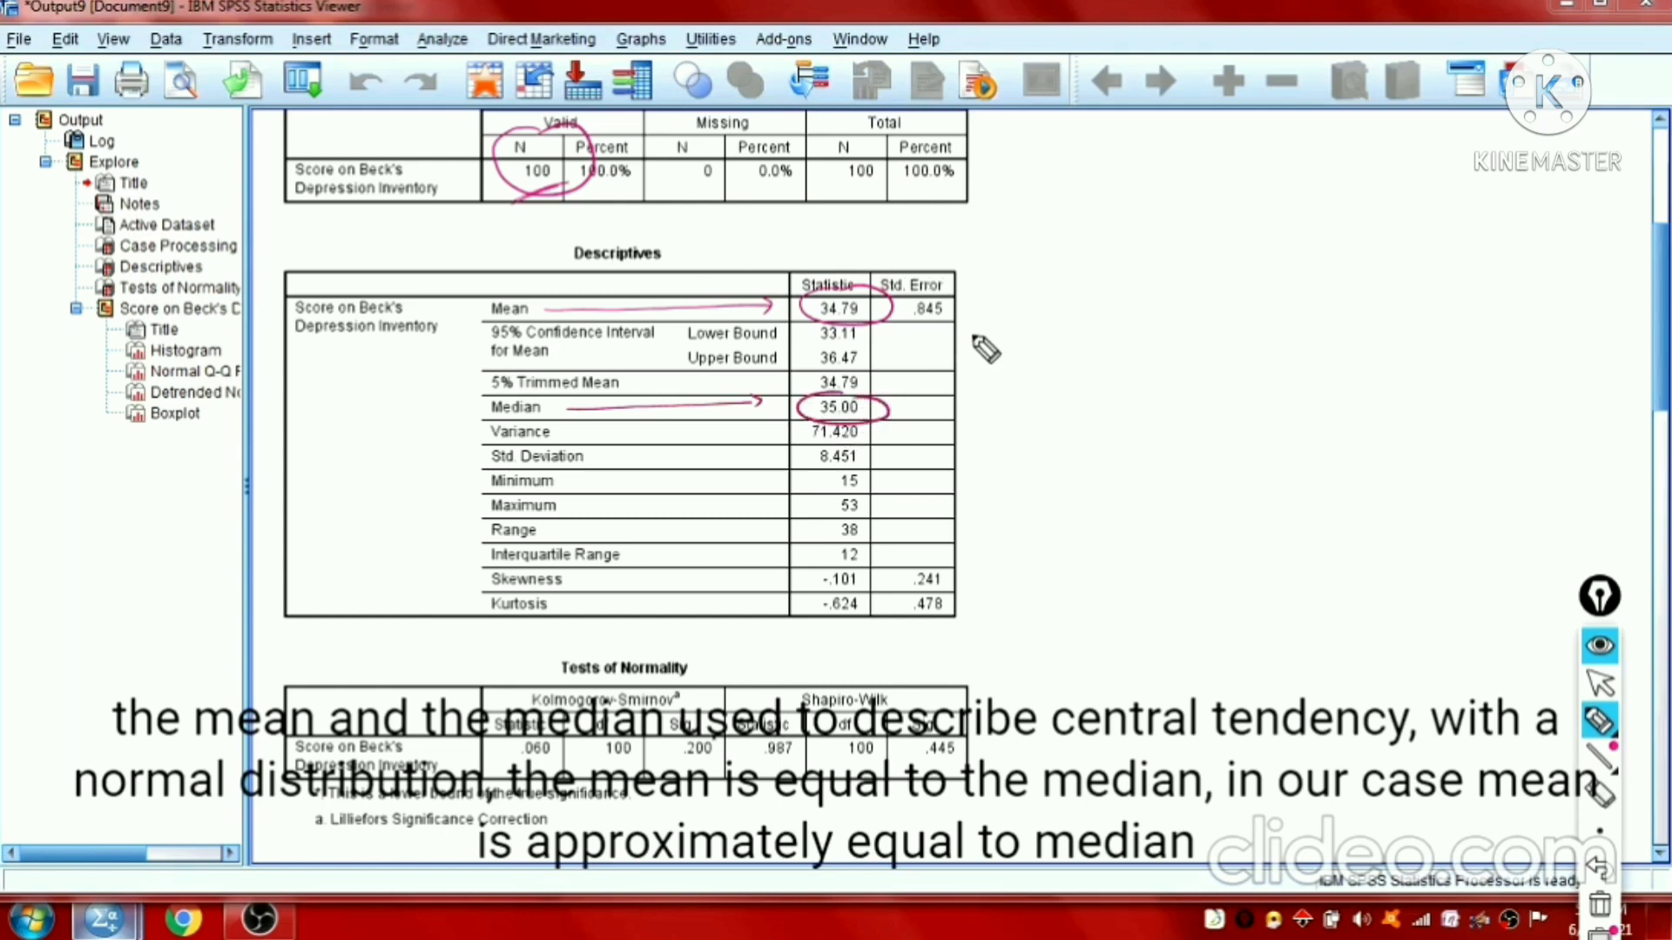
Step: Handwrite "Mean ≅ Median" beside the Descriptives table and draw arrows to it from the two circled values
{"action": "left_click_drag", "start_coordinate": [975, 338], "coordinate": [1306, 319]}
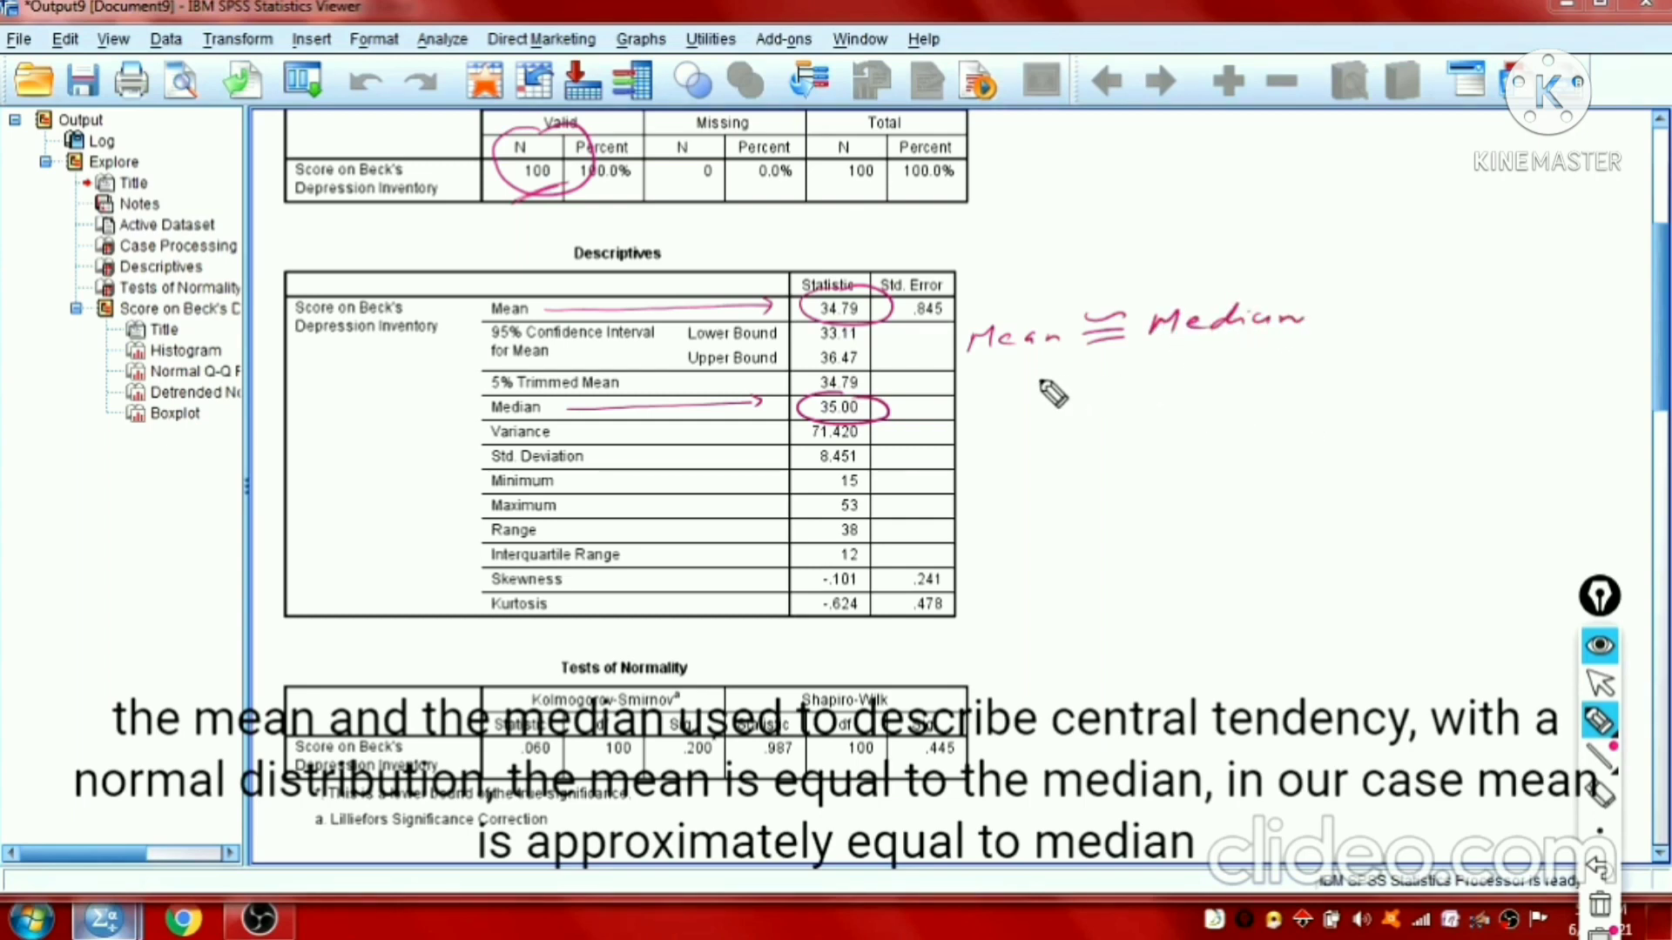
{"action": "left_click_drag", "start_coordinate": [888, 320], "coordinate": [947, 348]}
{"action": "left_click_drag", "start_coordinate": [885, 400], "coordinate": [960, 370]}
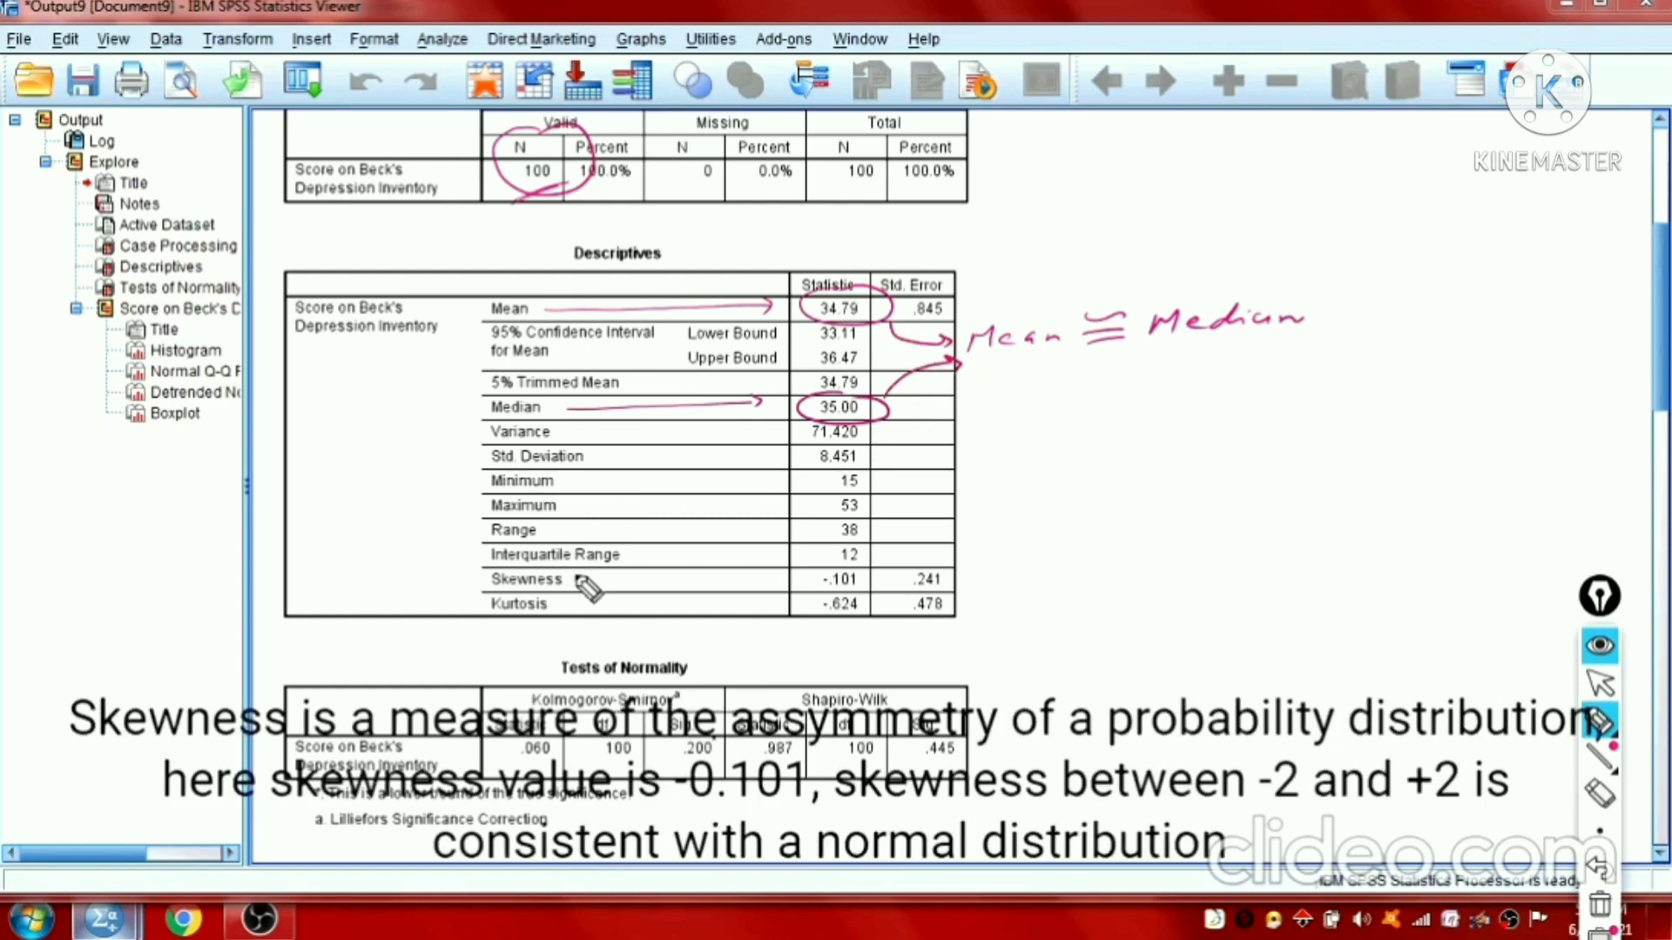
Step: Mark the skewness statistic with an arrow and circle, then note "-2 ≤ -0.101 ≤ +2" beside it with the middle value underlined
{"action": "mouse_move", "coordinate": [581, 583]}
{"action": "left_mouse_down"}
{"action": "mouse_move", "coordinate": [878, 594]}
{"action": "mouse_move", "coordinate": [853, 567]}
{"action": "left_mouse_up"}
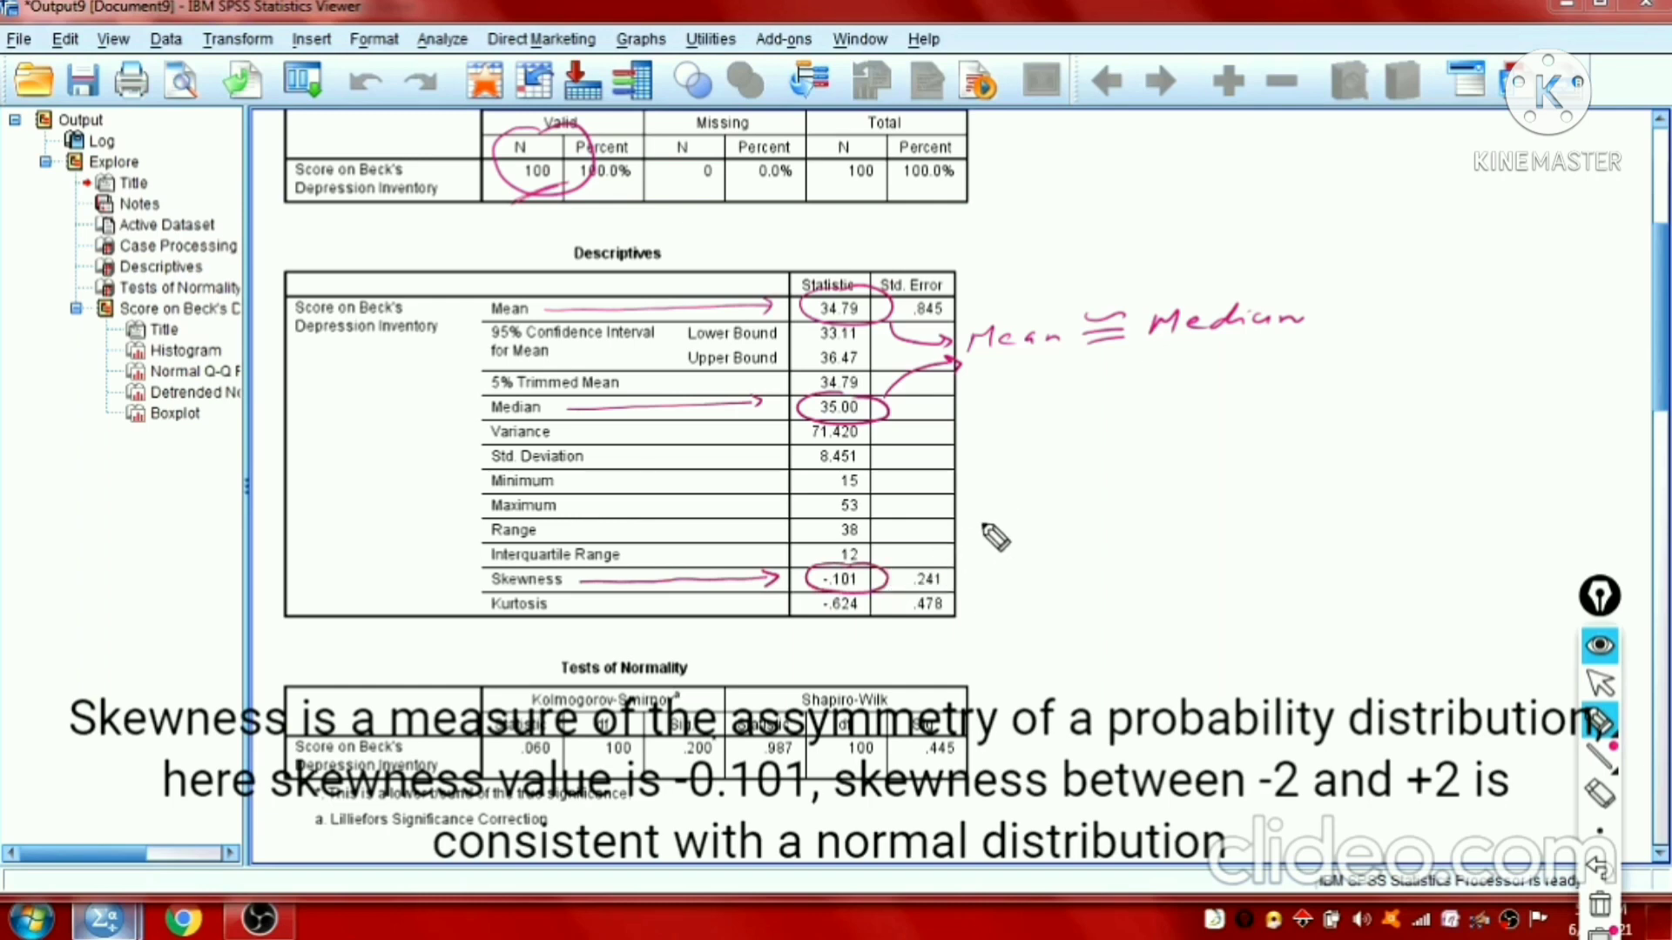
{"action": "mouse_move", "coordinate": [888, 570]}
{"action": "left_mouse_down"}
{"action": "mouse_move", "coordinate": [1021, 521]}
{"action": "mouse_move", "coordinate": [1001, 515]}
{"action": "mouse_move", "coordinate": [1035, 484]}
{"action": "mouse_move", "coordinate": [1109, 476]}
{"action": "left_mouse_up"}
{"action": "left_click_drag", "start_coordinate": [1095, 481], "coordinate": [1111, 478]}
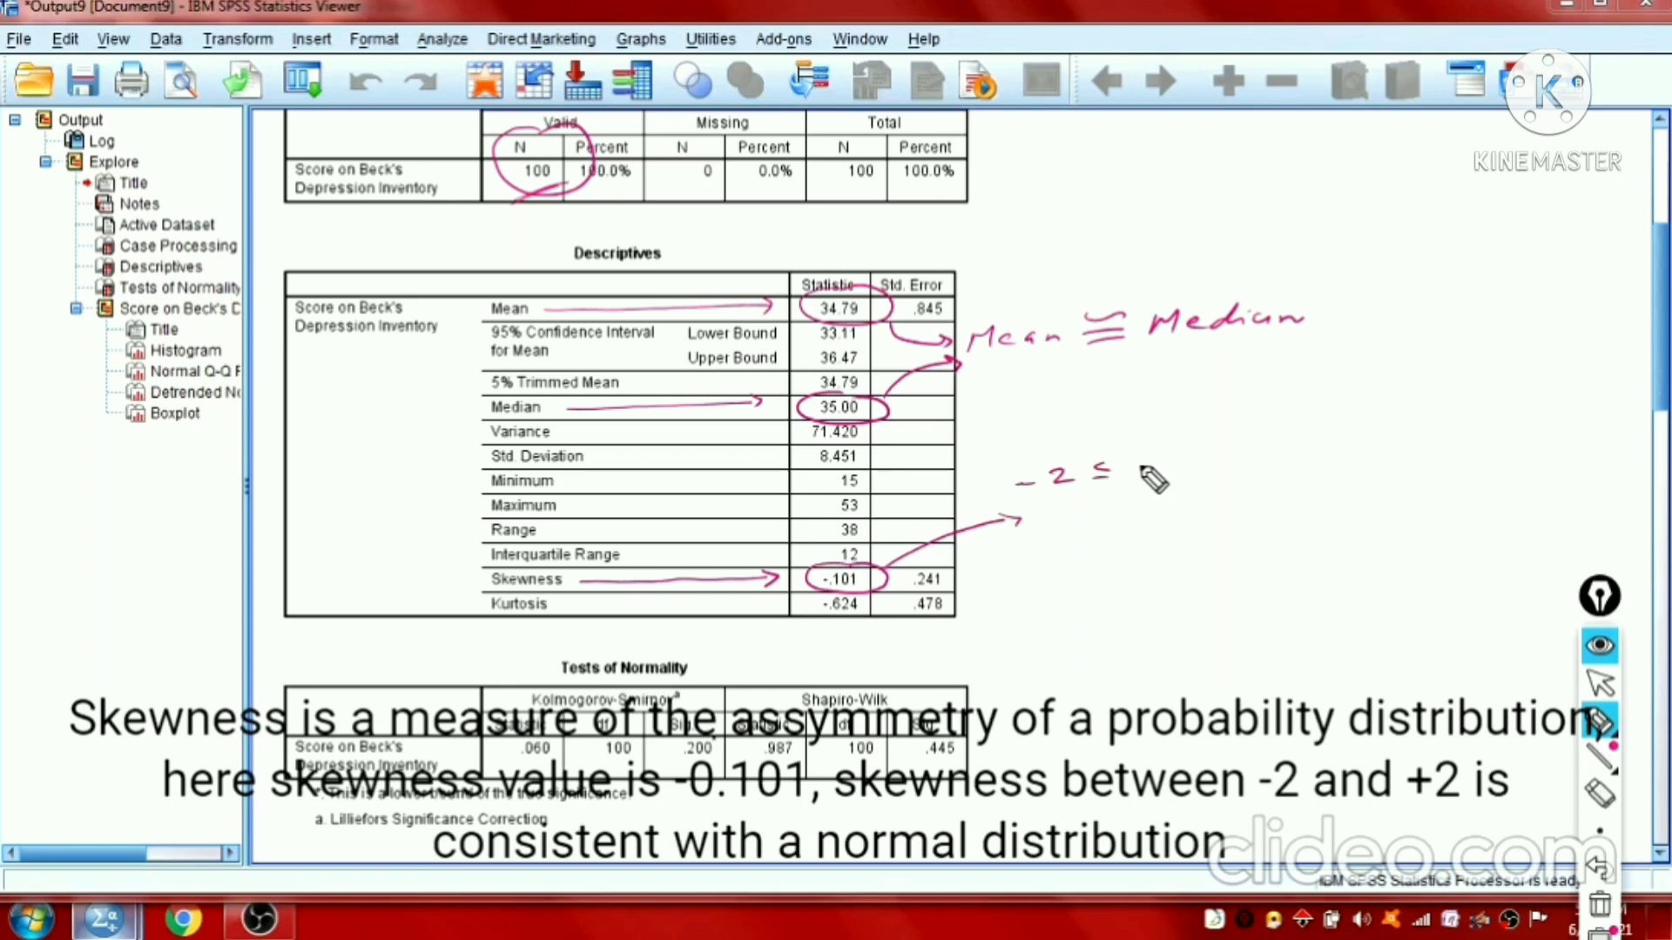
{"action": "left_click_drag", "start_coordinate": [1136, 466], "coordinate": [1222, 448]}
{"action": "left_click", "coordinate": [1205, 451]}
{"action": "mouse_move", "coordinate": [1246, 436]}
{"action": "left_mouse_down"}
{"action": "mouse_move", "coordinate": [1244, 451]}
{"action": "mouse_move", "coordinate": [1294, 454]}
{"action": "left_mouse_up"}
{"action": "left_click_drag", "start_coordinate": [1281, 460], "coordinate": [1346, 442]}
{"action": "mouse_move", "coordinate": [1337, 434]}
{"action": "left_mouse_down"}
{"action": "mouse_move", "coordinate": [1336, 451]}
{"action": "mouse_move", "coordinate": [1399, 448]}
{"action": "left_mouse_up"}
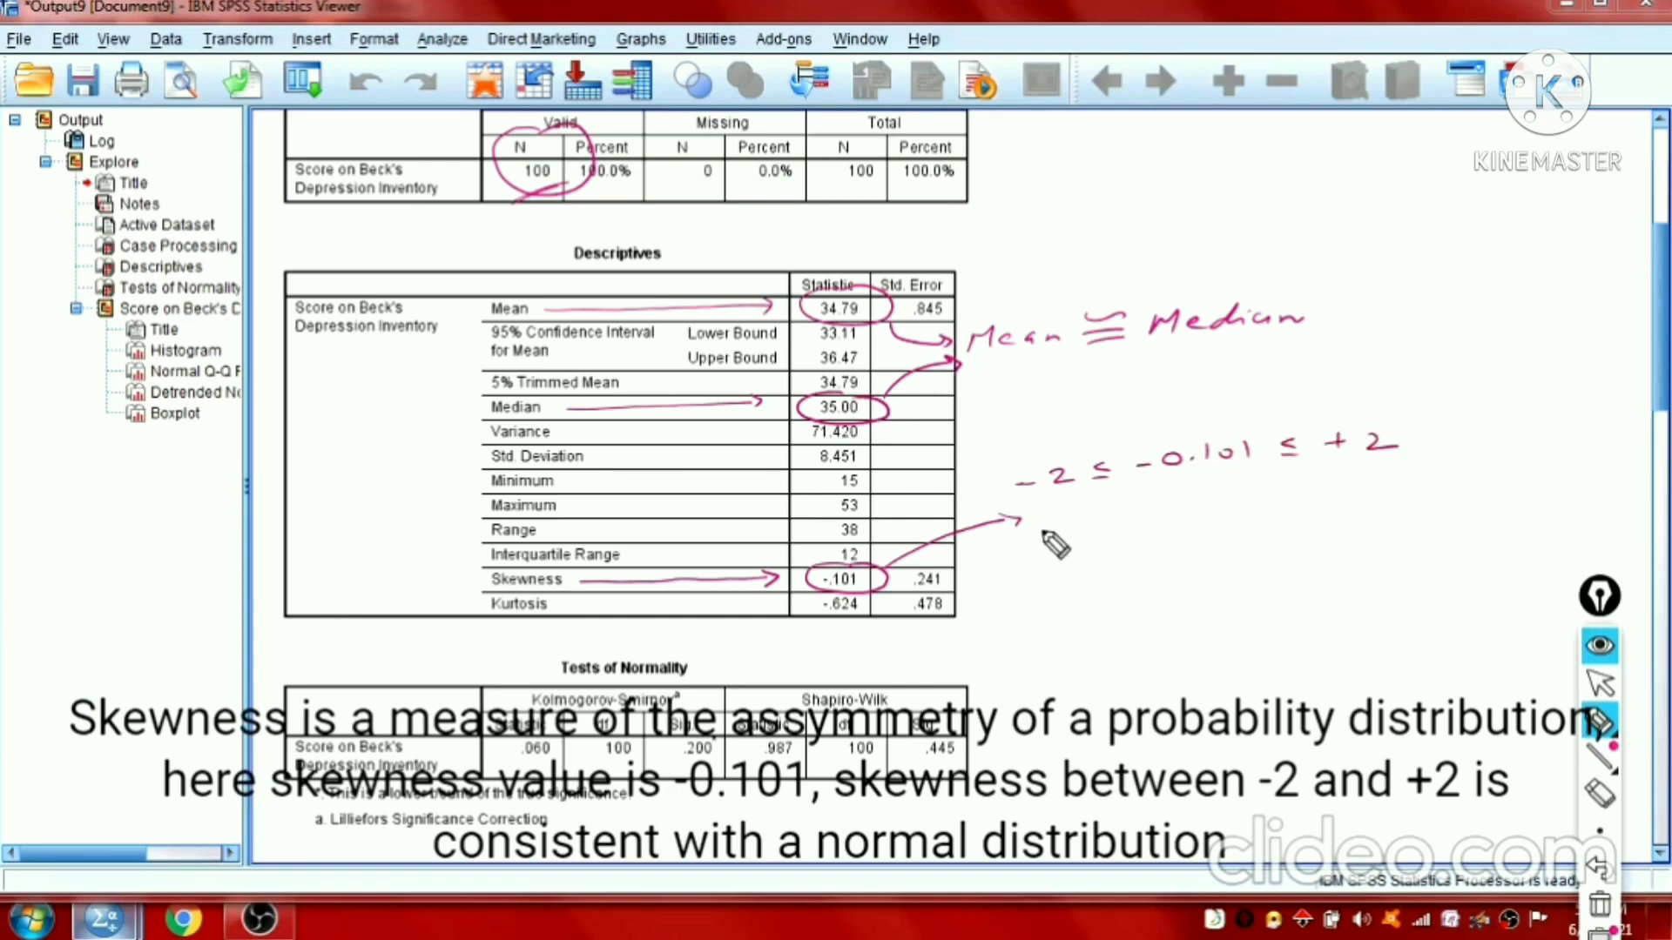
{"action": "left_click_drag", "start_coordinate": [1163, 484], "coordinate": [1241, 475]}
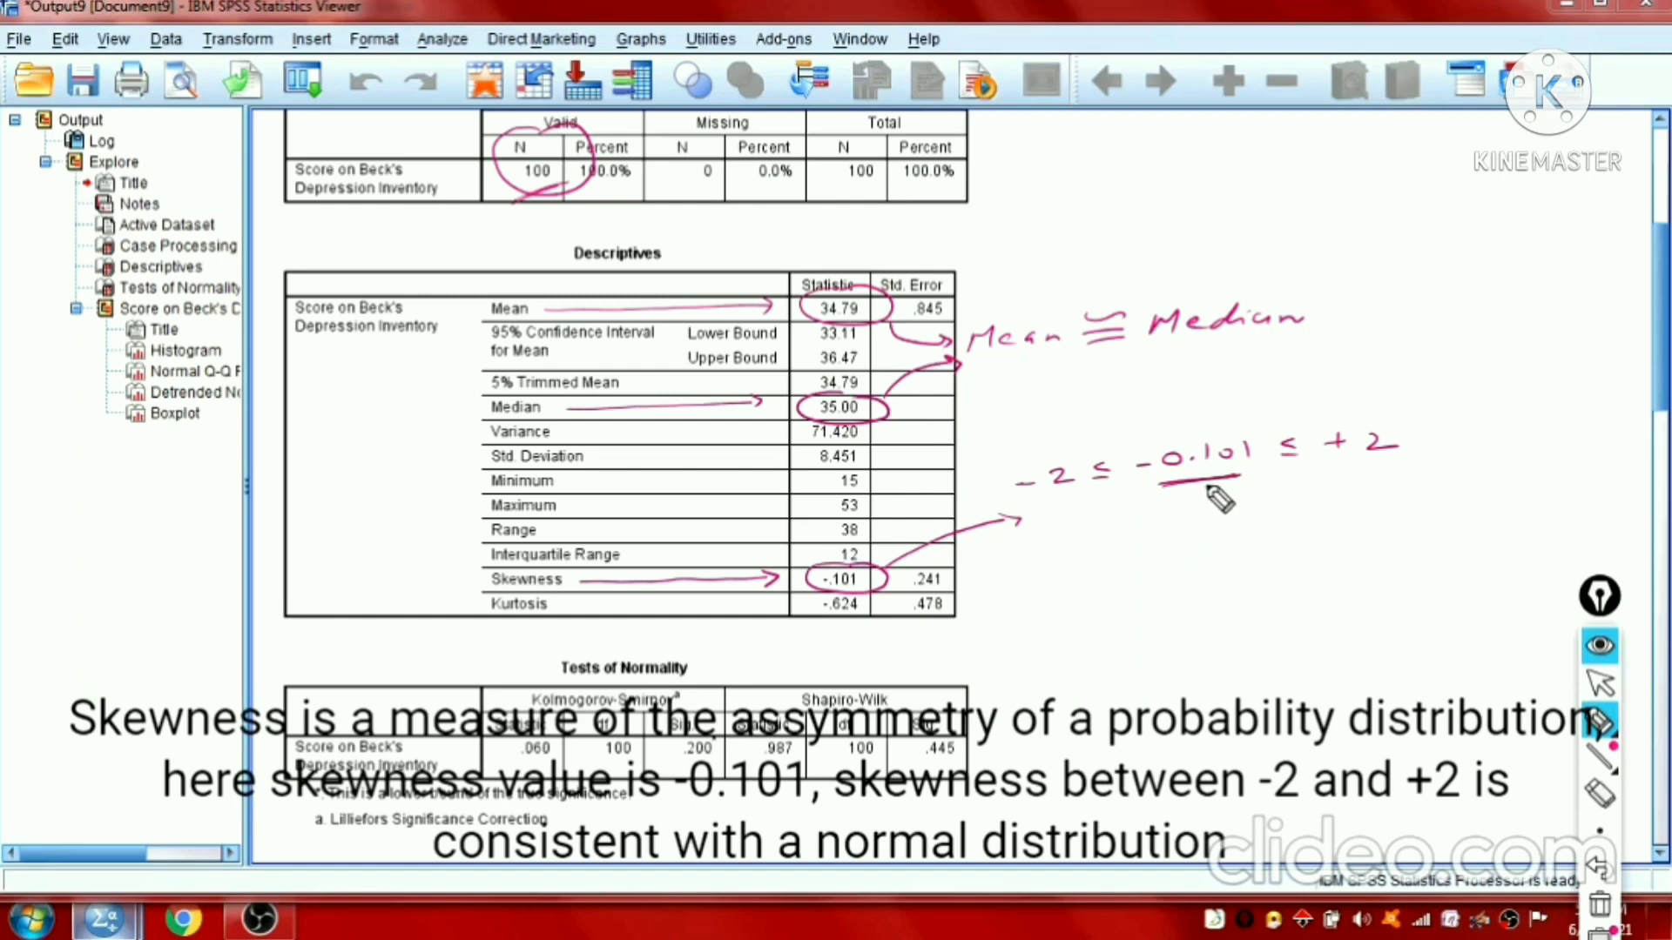
{"action": "left_click_drag", "start_coordinate": [1160, 485], "coordinate": [1247, 473]}
Step: Mark the kurtosis statistic with an arrow and circle, then note "-2 ≤ -0.624 ≤ +2" beside it with the middle value underlined
{"action": "mouse_move", "coordinate": [589, 607]}
{"action": "left_mouse_down"}
{"action": "mouse_move", "coordinate": [814, 595]}
{"action": "mouse_move", "coordinate": [887, 620]}
{"action": "mouse_move", "coordinate": [892, 595]}
{"action": "mouse_move", "coordinate": [1230, 525]}
{"action": "left_mouse_up"}
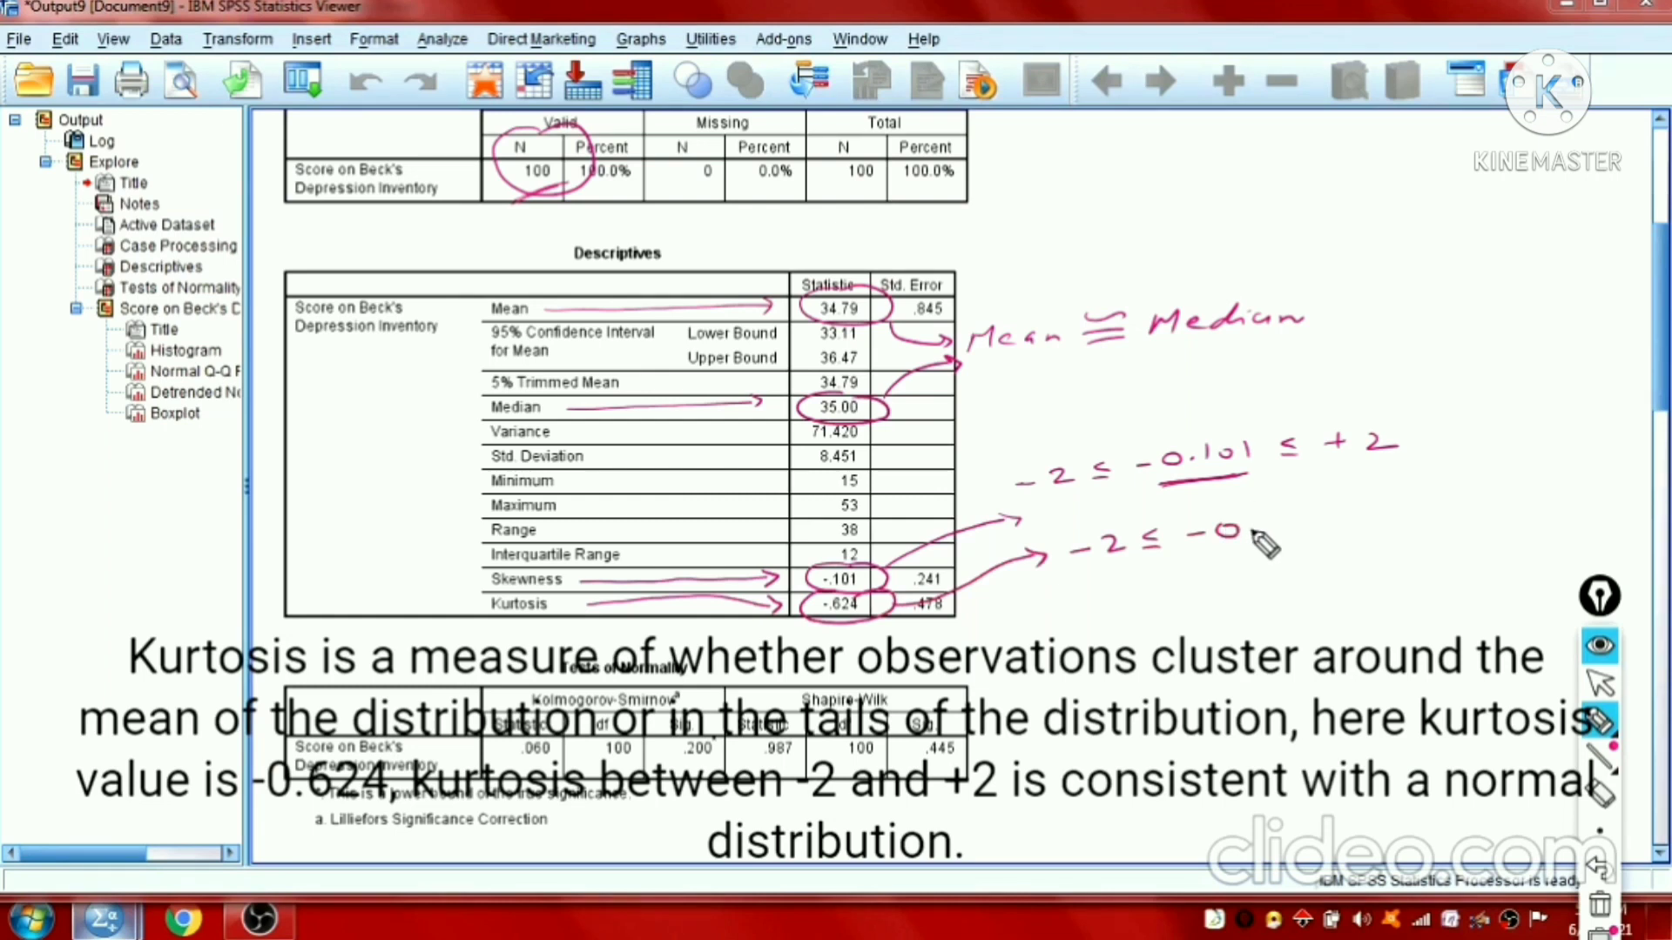
{"action": "left_click", "coordinate": [1250, 530]}
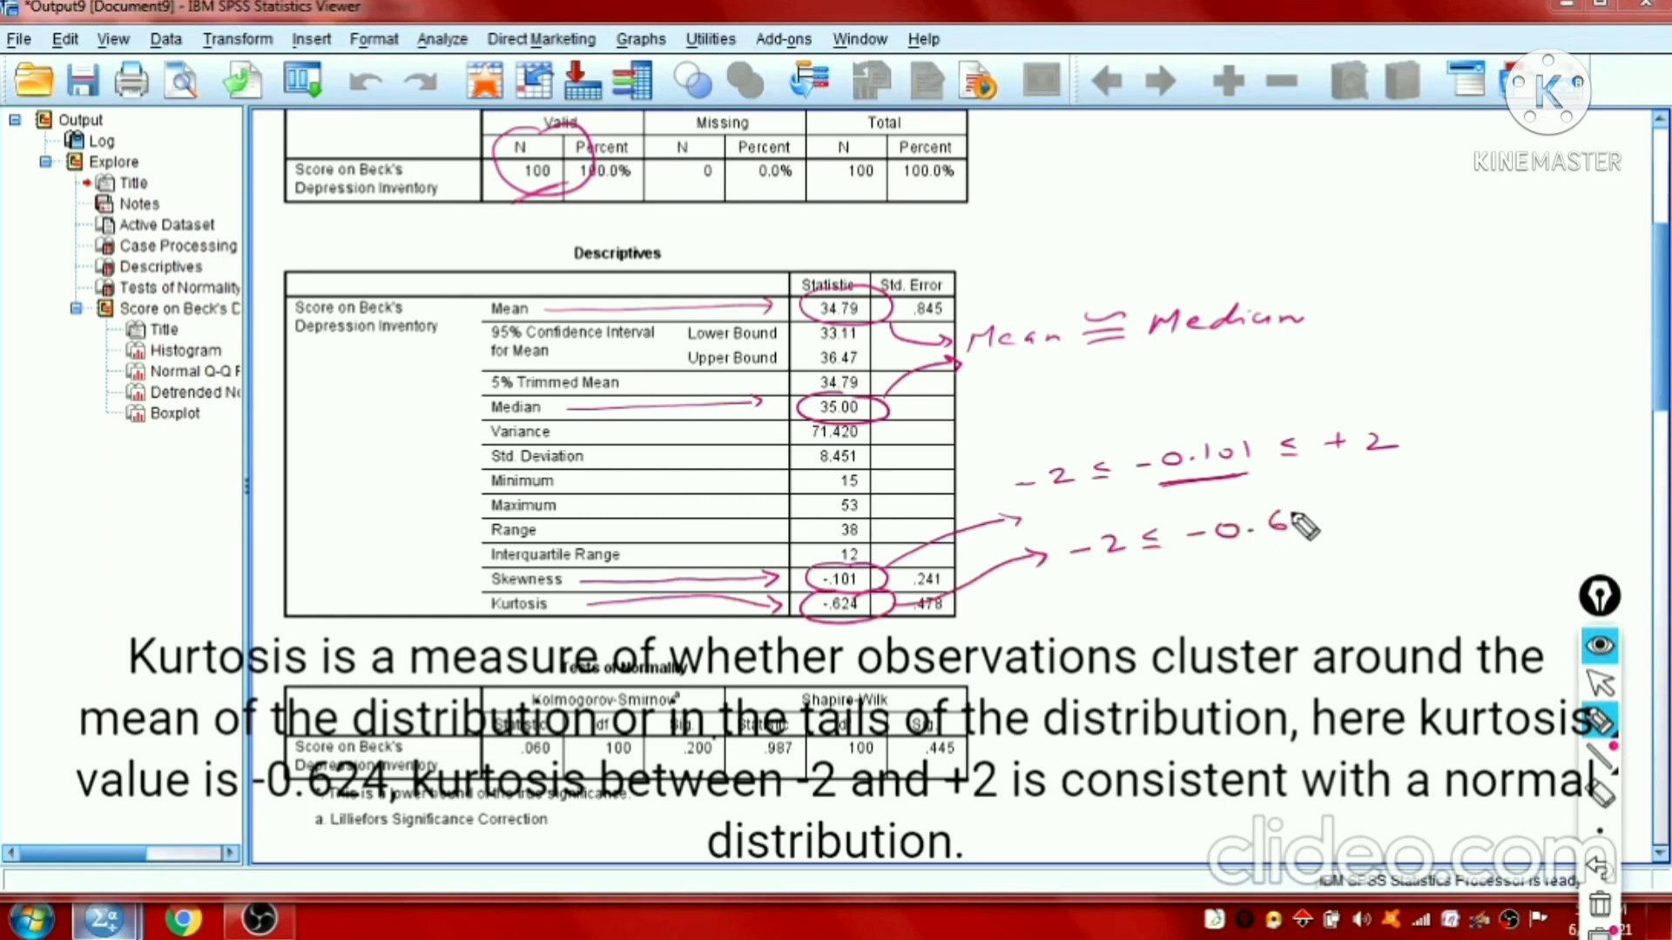
{"action": "left_click_drag", "start_coordinate": [1303, 525], "coordinate": [1466, 512]}
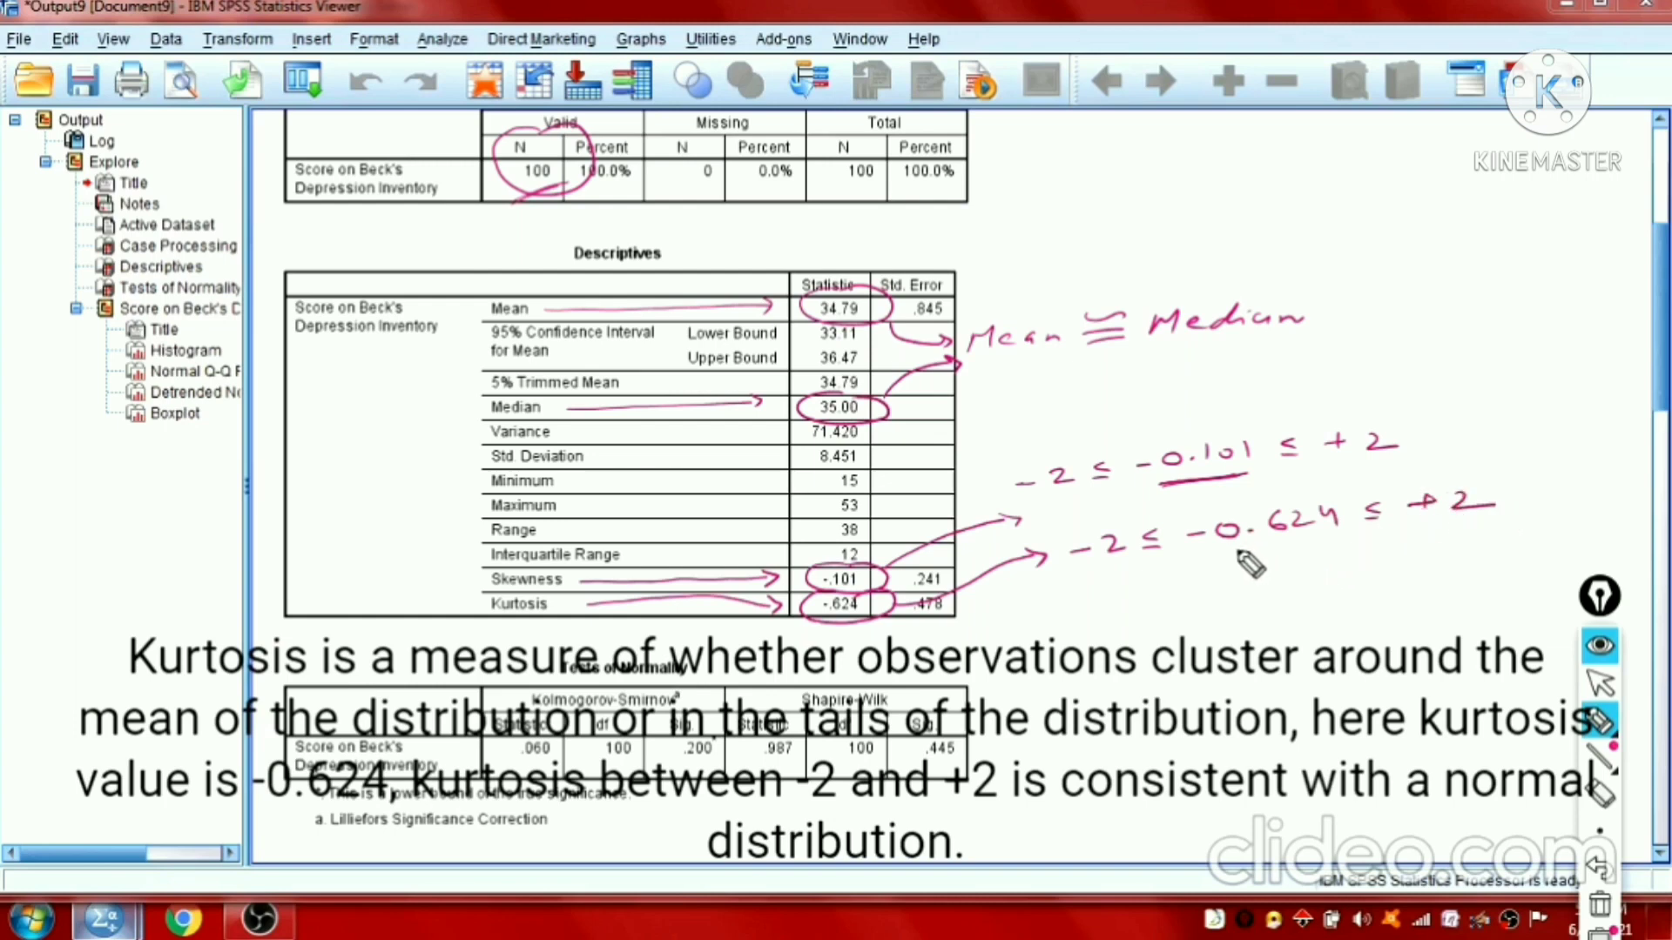
{"action": "left_click_drag", "start_coordinate": [1215, 551], "coordinate": [1324, 544]}
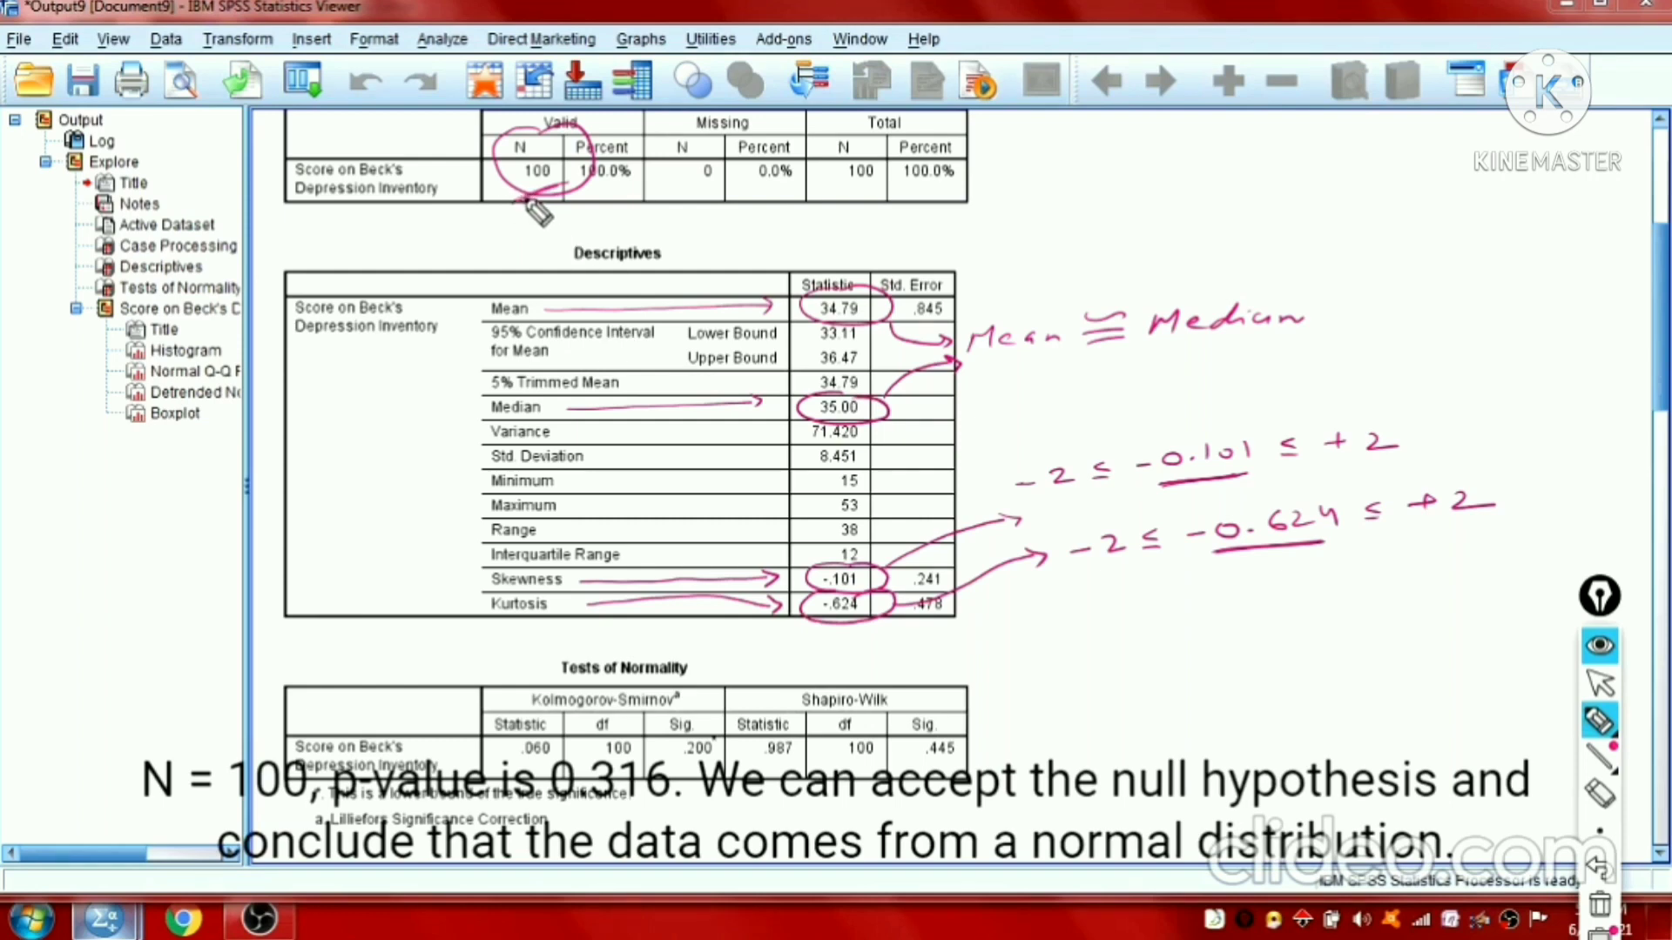
Step: Link the circled N to the circled Shapiro-Wilk results and handwrite "Ho: data are normally distributed." beside the tables
{"action": "mouse_move", "coordinate": [526, 200]}
{"action": "left_mouse_down"}
{"action": "mouse_move", "coordinate": [383, 388]}
{"action": "mouse_move", "coordinate": [440, 561]}
{"action": "mouse_move", "coordinate": [628, 659]}
{"action": "mouse_move", "coordinate": [746, 684]}
{"action": "mouse_move", "coordinate": [707, 715]}
{"action": "mouse_move", "coordinate": [784, 805]}
{"action": "mouse_move", "coordinate": [988, 775]}
{"action": "mouse_move", "coordinate": [940, 659]}
{"action": "mouse_move", "coordinate": [794, 662]}
{"action": "mouse_move", "coordinate": [870, 711]}
{"action": "mouse_move", "coordinate": [801, 712]}
{"action": "mouse_move", "coordinate": [868, 711]}
{"action": "left_mouse_up"}
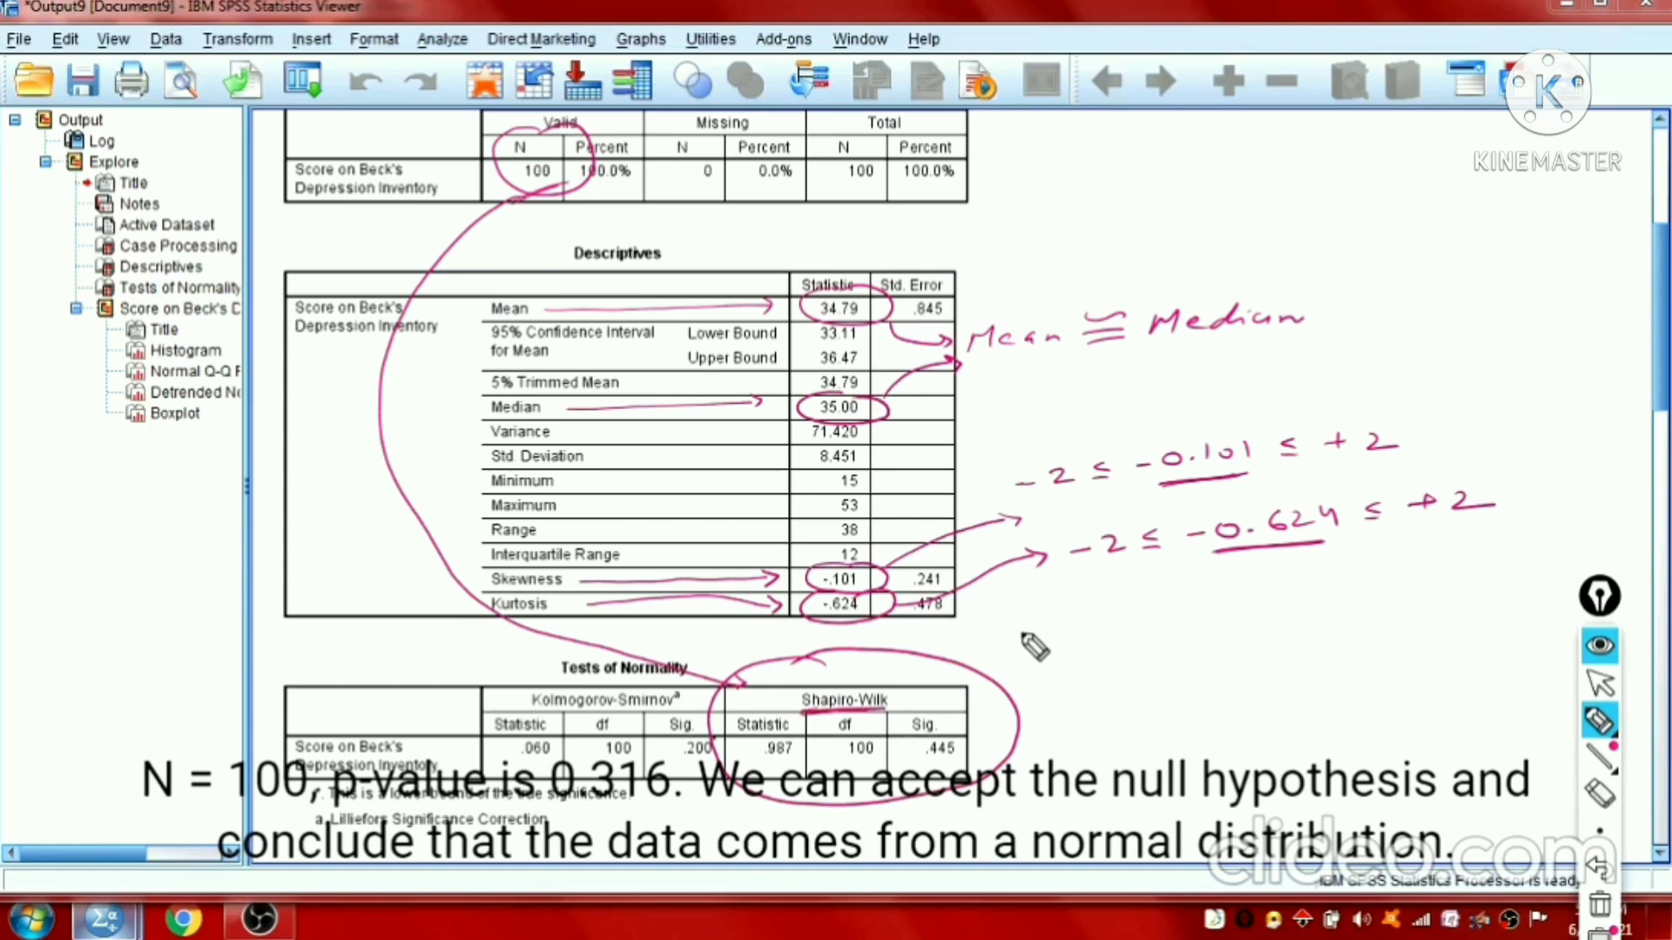
{"action": "mouse_move", "coordinate": [1020, 626]}
{"action": "left_mouse_down"}
{"action": "mouse_move", "coordinate": [1036, 648]}
{"action": "mouse_move", "coordinate": [1055, 643]}
{"action": "left_mouse_up"}
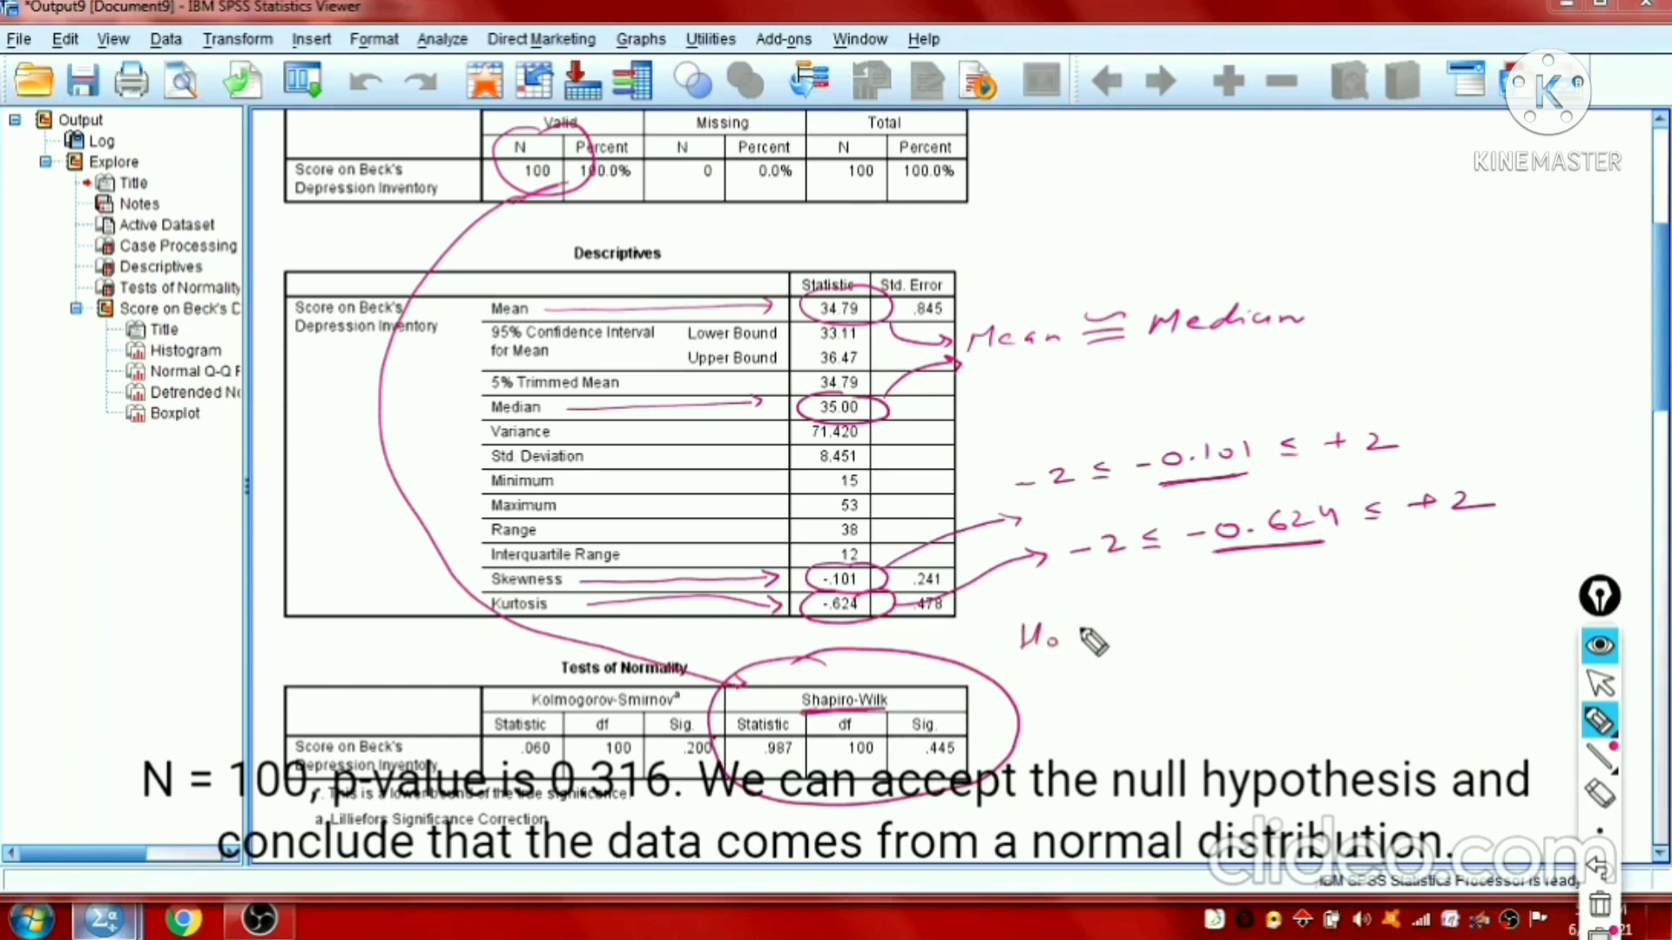
{"action": "left_click", "coordinate": [1079, 629]}
{"action": "left_click", "coordinate": [1078, 642]}
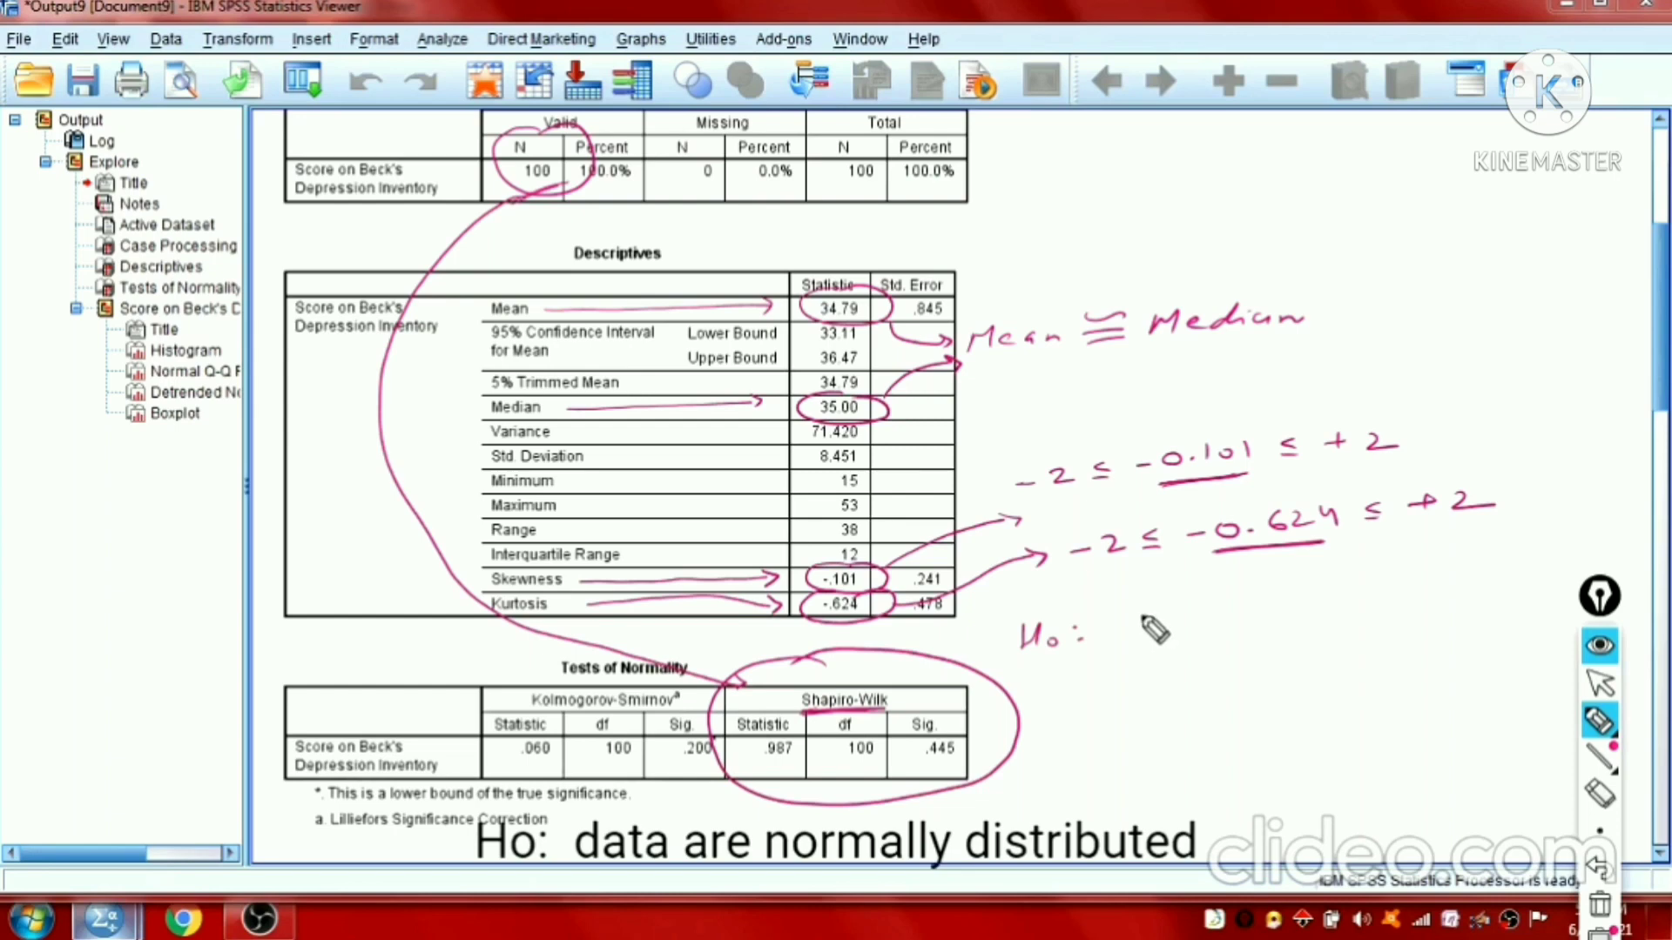
{"action": "mouse_move", "coordinate": [1108, 638]}
{"action": "left_mouse_down"}
{"action": "mouse_move", "coordinate": [1482, 581]}
{"action": "mouse_move", "coordinate": [1470, 617]}
{"action": "left_mouse_up"}
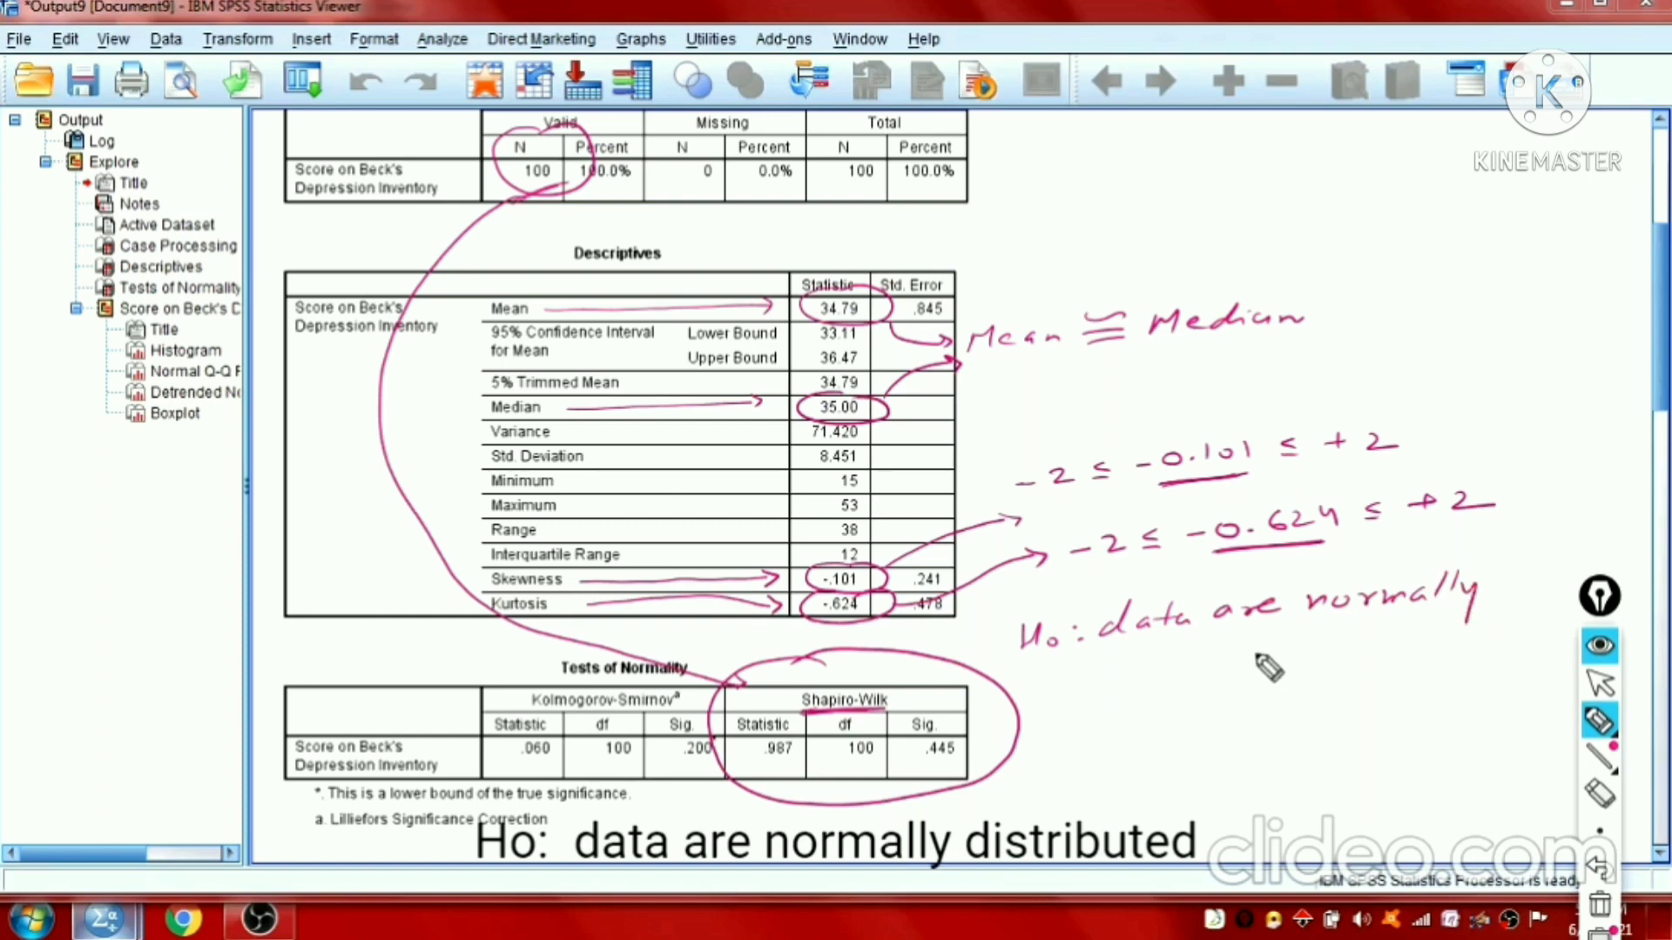
{"action": "mouse_move", "coordinate": [1257, 663]}
{"action": "left_mouse_down"}
{"action": "mouse_move", "coordinate": [1269, 636]}
{"action": "mouse_move", "coordinate": [1483, 639]}
{"action": "left_mouse_up"}
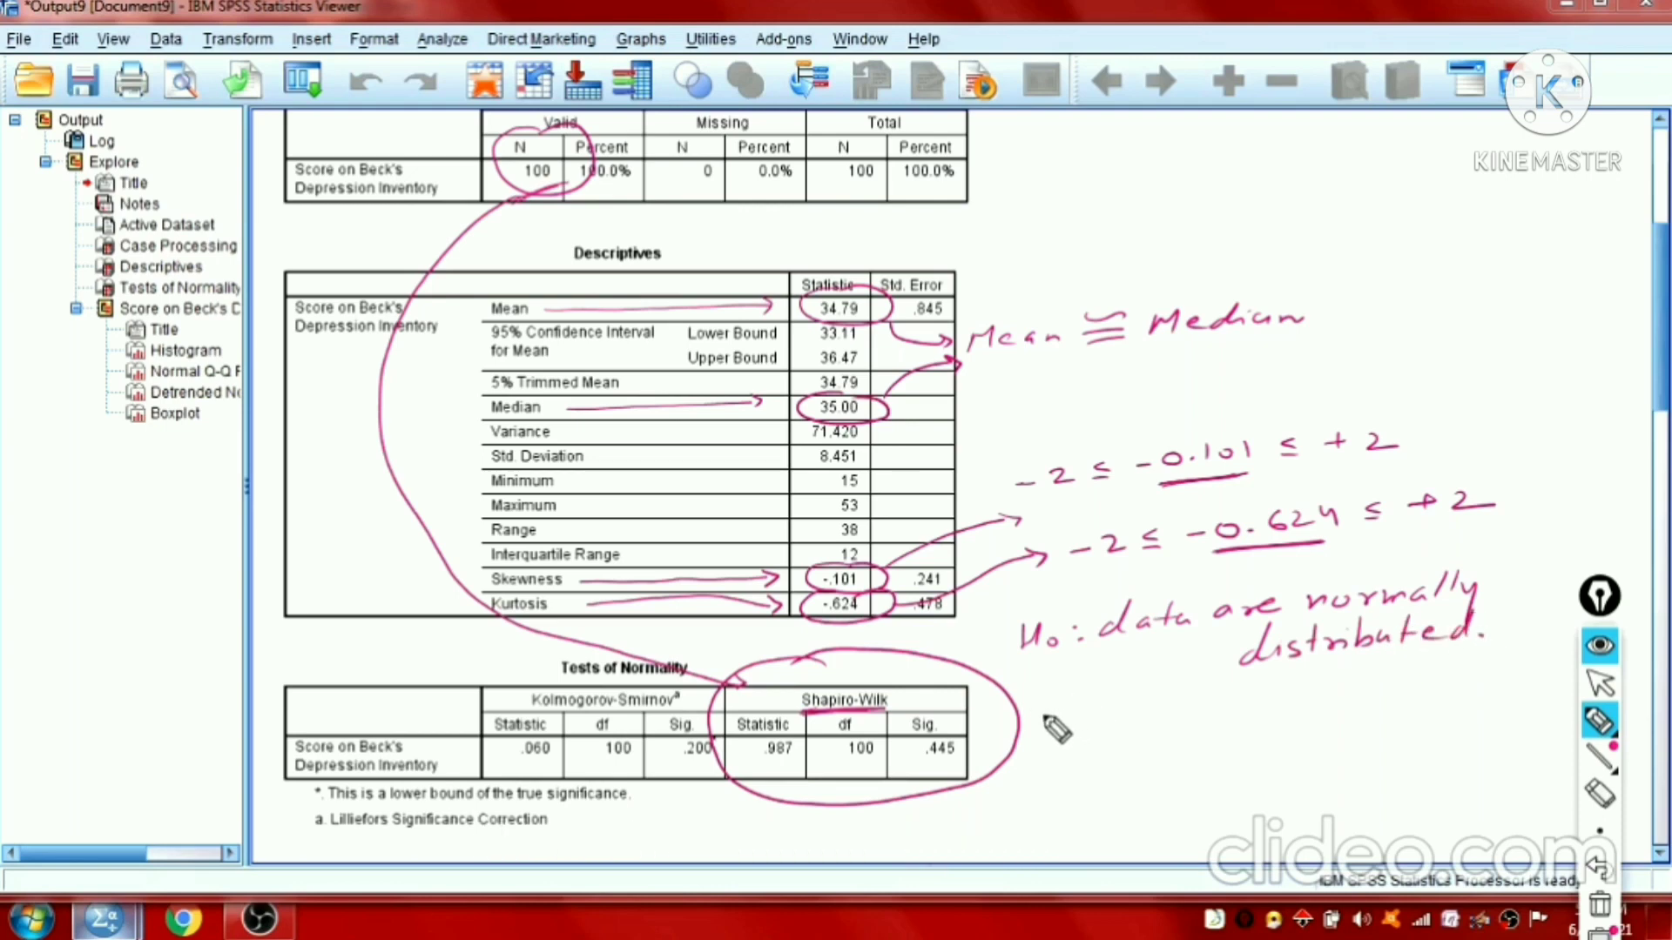
Step: Circle the Shapiro-Wilk significance value and draw an arrow to the handwritten note "p ≥ 0.05 => Ho is accepted"
{"action": "mouse_move", "coordinate": [945, 740]}
{"action": "left_mouse_down"}
{"action": "mouse_move", "coordinate": [901, 771]}
{"action": "mouse_move", "coordinate": [1080, 708]}
{"action": "mouse_move", "coordinate": [1067, 722]}
{"action": "left_mouse_up"}
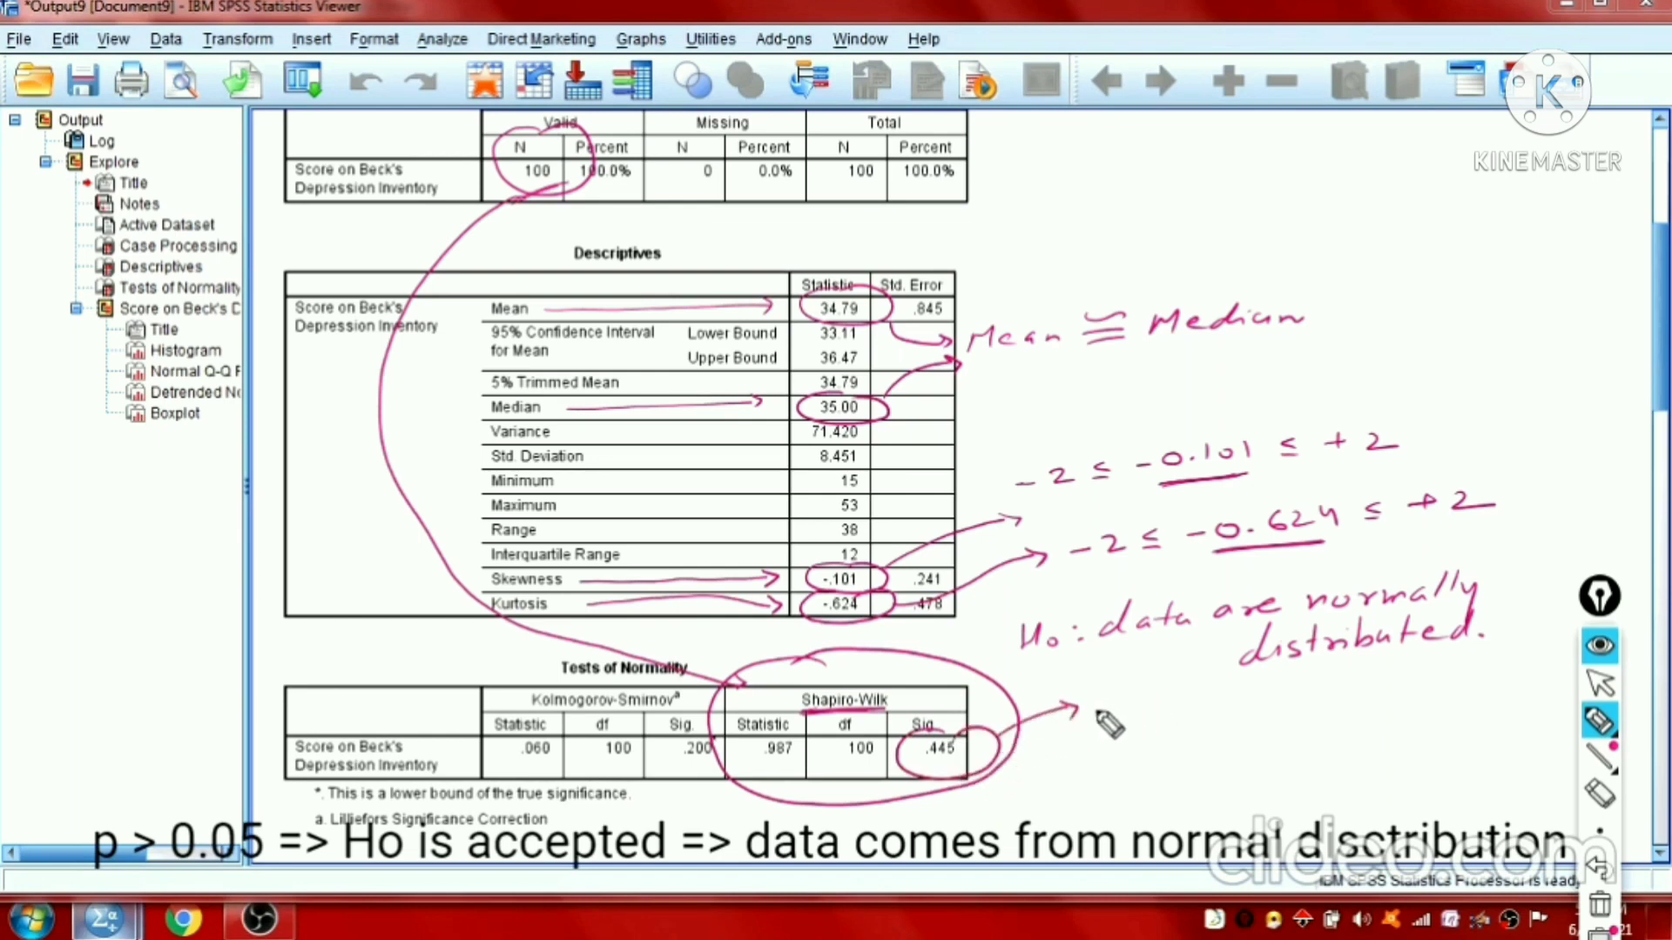
{"action": "mouse_move", "coordinate": [1112, 694]}
{"action": "left_mouse_down"}
{"action": "mouse_move", "coordinate": [1202, 709]}
{"action": "mouse_move", "coordinate": [1273, 701]}
{"action": "mouse_move", "coordinate": [1292, 680]}
{"action": "left_mouse_up"}
{"action": "mouse_move", "coordinate": [1057, 754]}
{"action": "left_mouse_down"}
{"action": "mouse_move", "coordinate": [1301, 740]}
{"action": "mouse_move", "coordinate": [1467, 707]}
{"action": "left_mouse_up"}
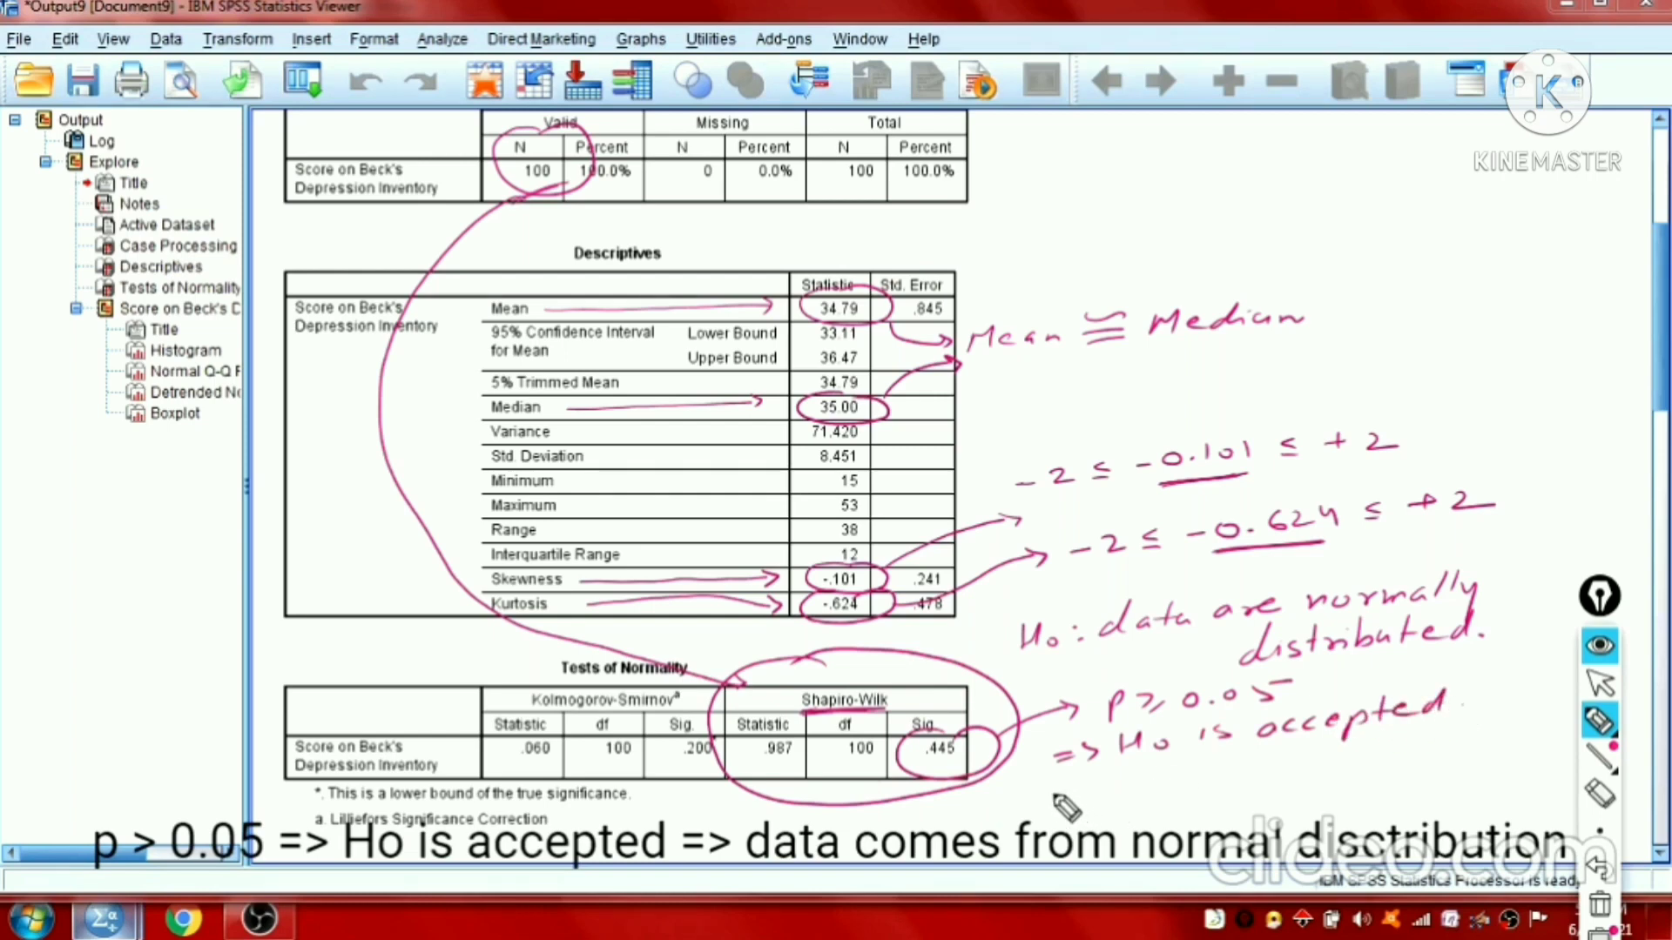
Step: Handwrite a further "=>" conclusion below the hypothesis note, stating that the data comes from a normal distribution
{"action": "left_click_drag", "start_coordinate": [1042, 793], "coordinate": [1058, 789]}
{"action": "left_click_drag", "start_coordinate": [1044, 800], "coordinate": [1061, 797]}
{"action": "left_click_drag", "start_coordinate": [1070, 787], "coordinate": [1073, 801]}
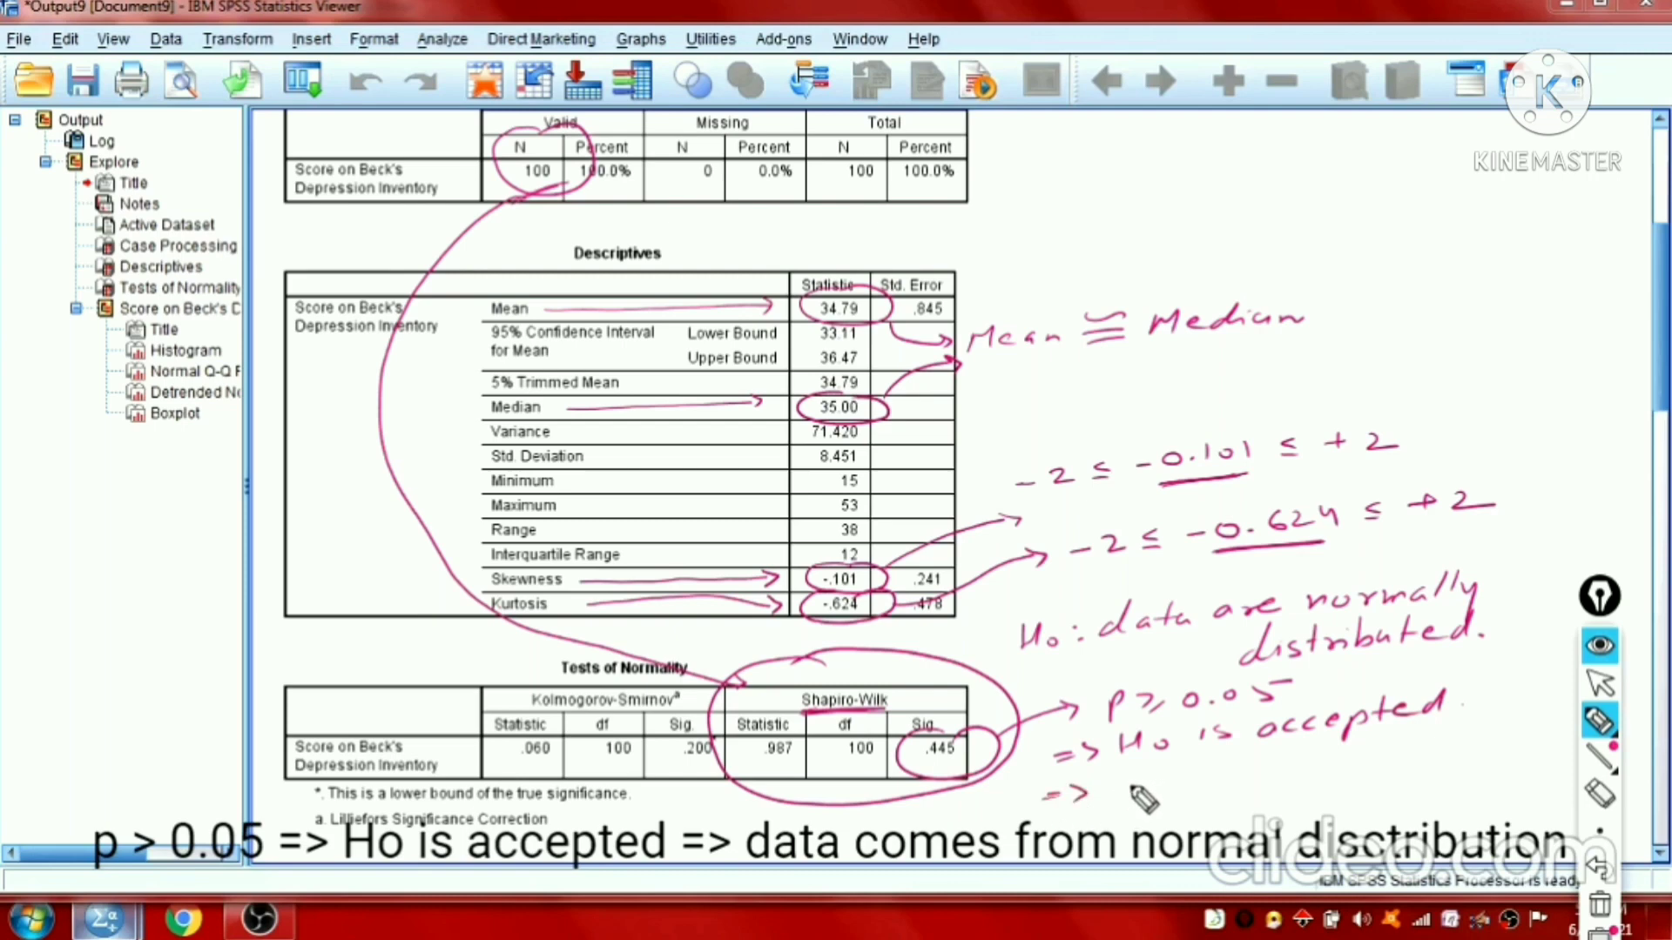
{"action": "left_click_drag", "start_coordinate": [1119, 788], "coordinate": [1459, 756]}
{"action": "left_click_drag", "start_coordinate": [1163, 821], "coordinate": [1524, 790]}
{"action": "left_click", "coordinate": [1543, 791]}
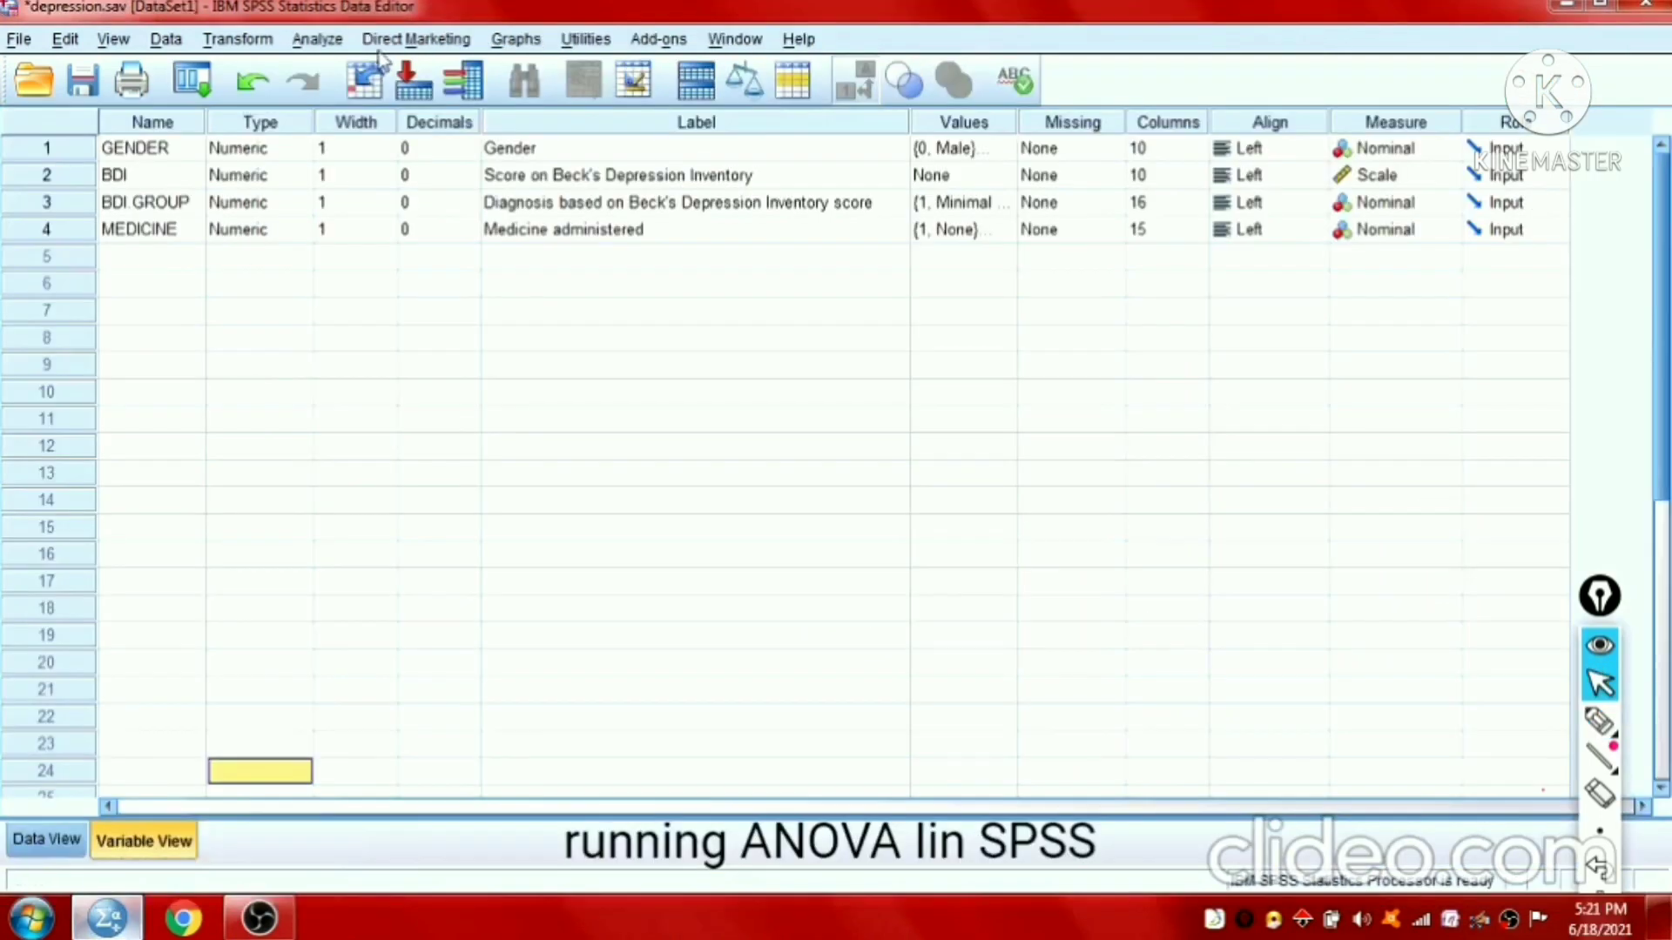
Step: Open a Univariate General Linear Model with the Beck's Depression Inventory score as dependent variable and medicine administered as fixed factor
{"action": "left_click", "coordinate": [318, 40]}
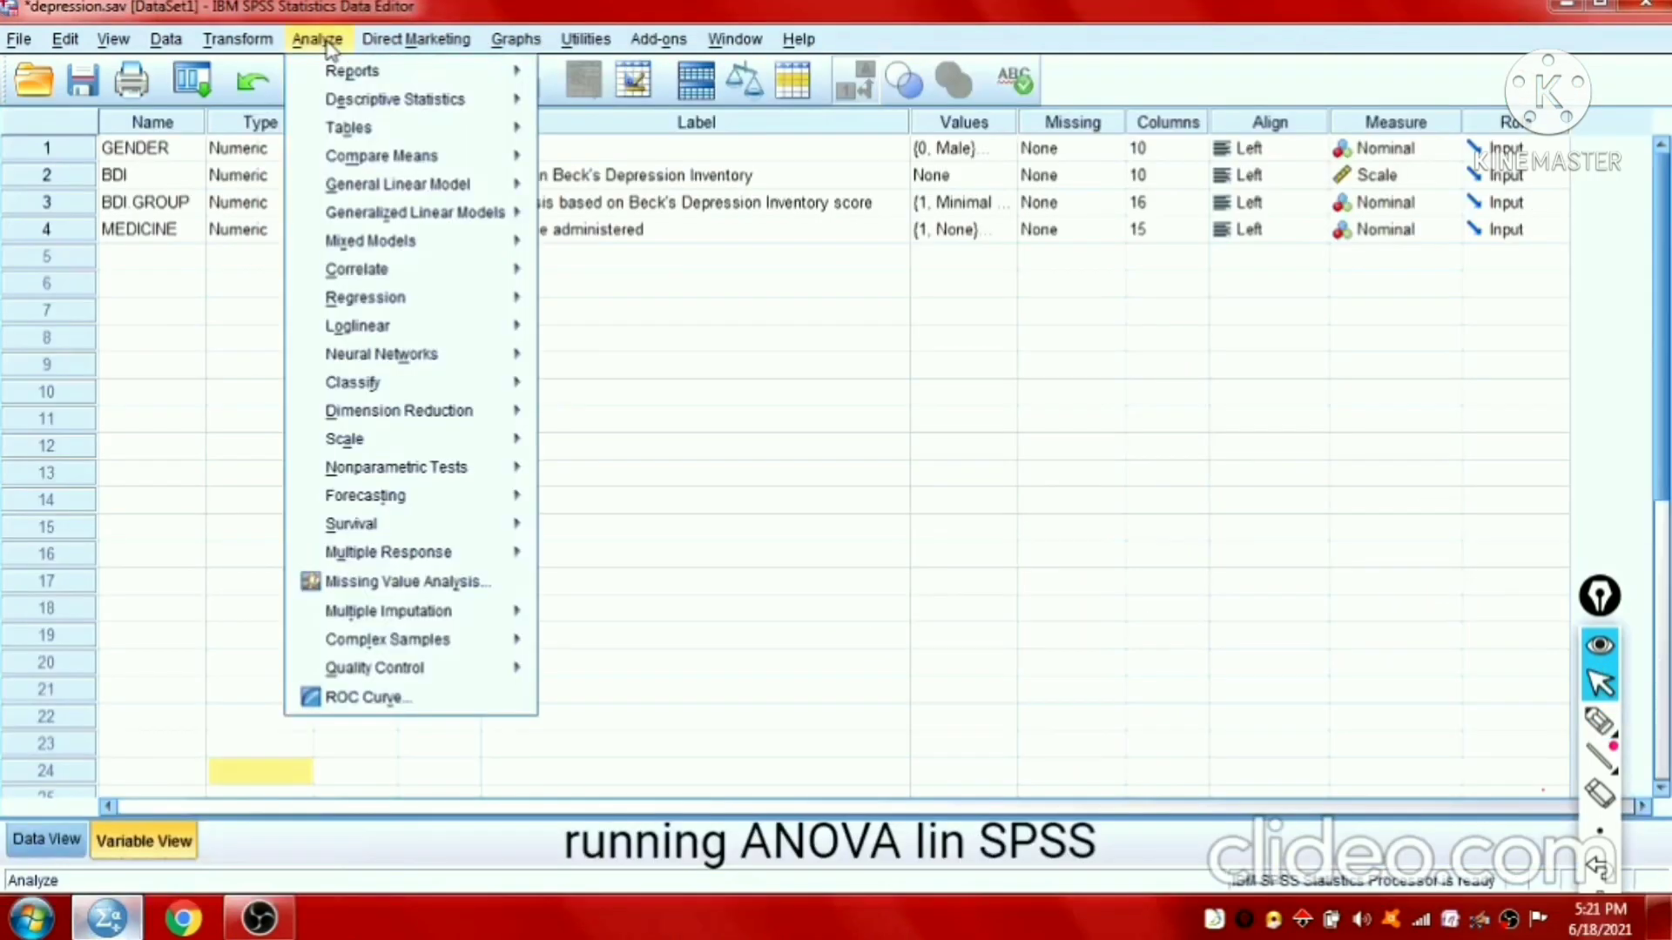
{"action": "mouse_move", "coordinate": [341, 74]}
{"action": "mouse_move", "coordinate": [352, 102]}
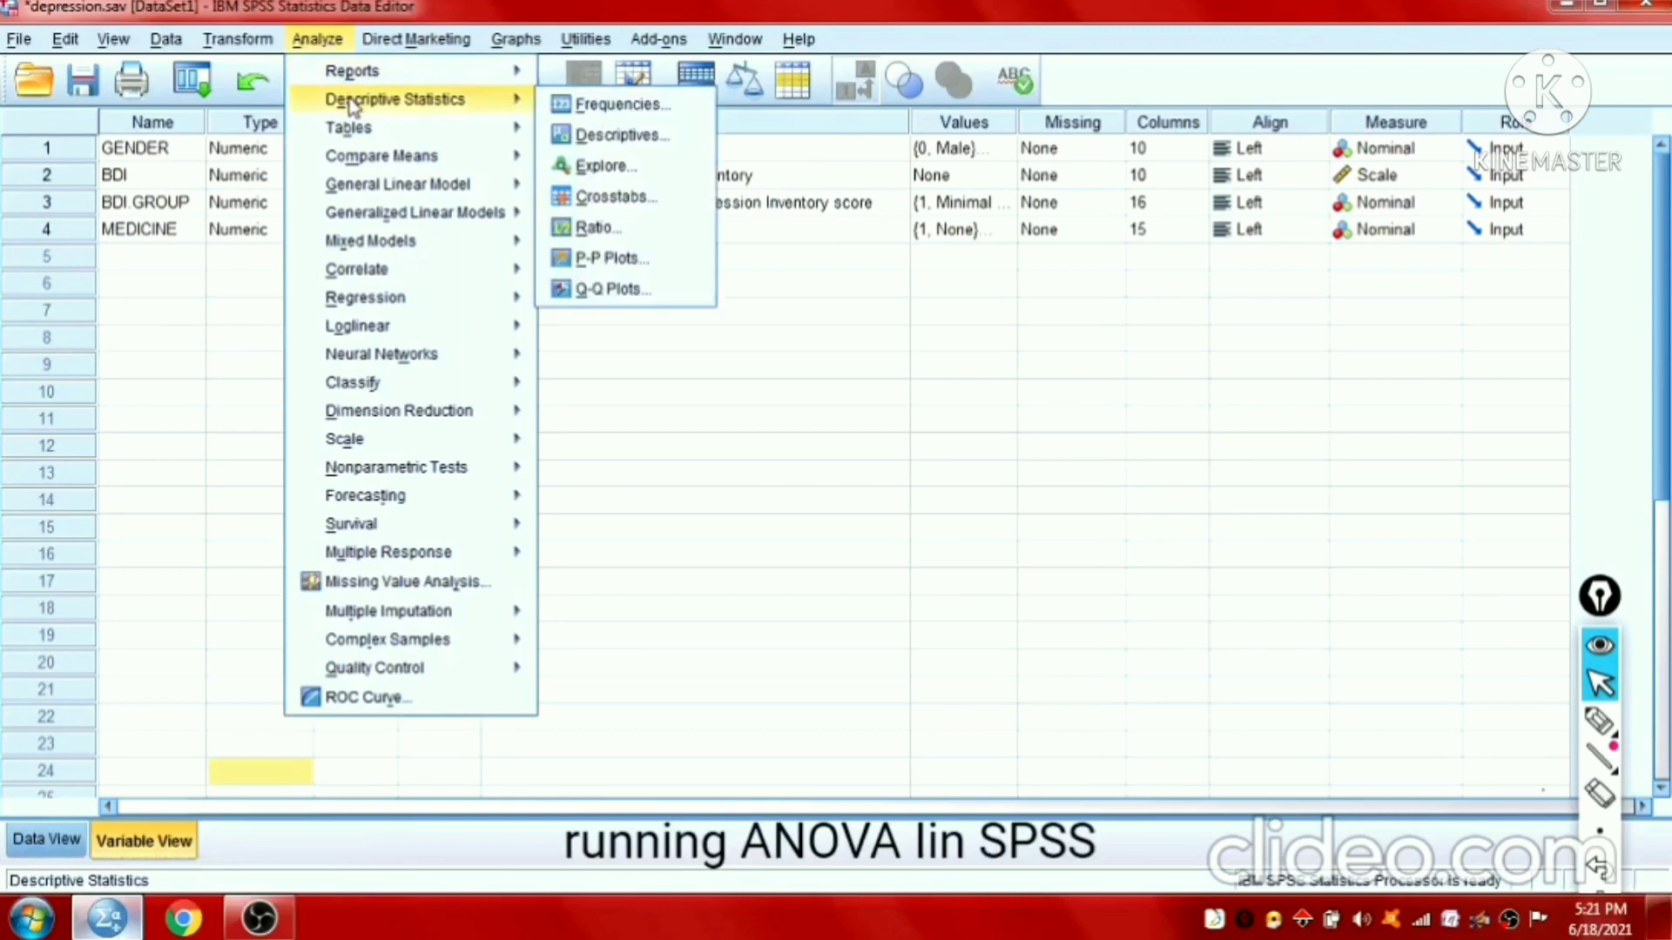
{"action": "mouse_move", "coordinate": [381, 158]}
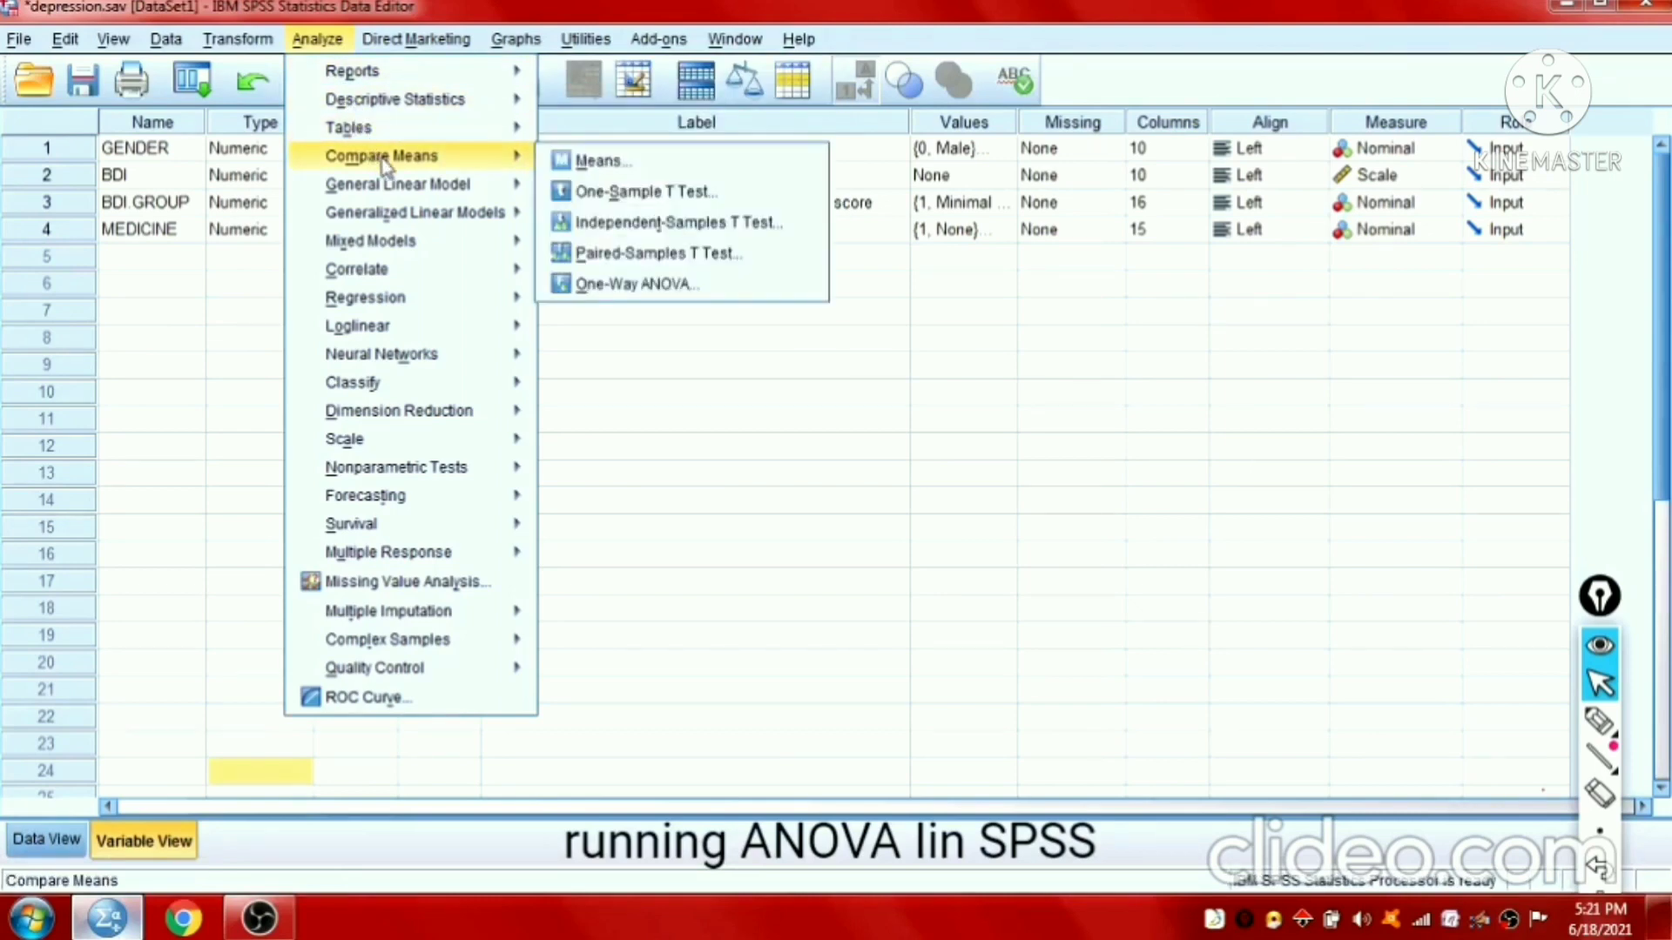
{"action": "mouse_move", "coordinate": [396, 190]}
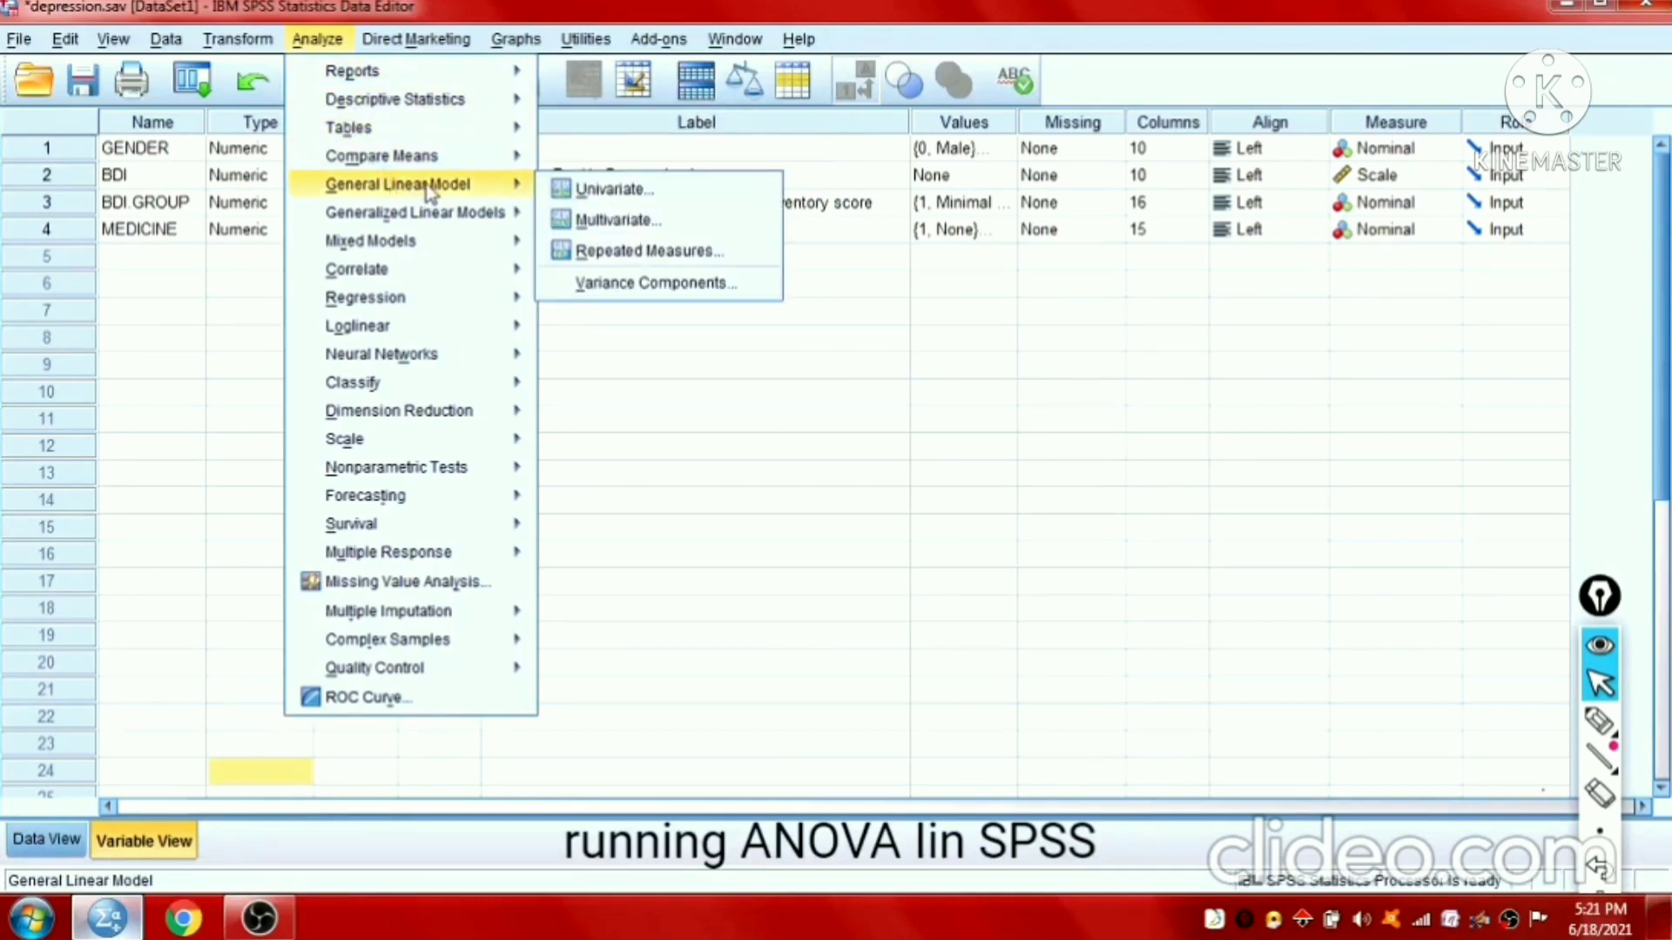
{"action": "left_click", "coordinate": [607, 190]}
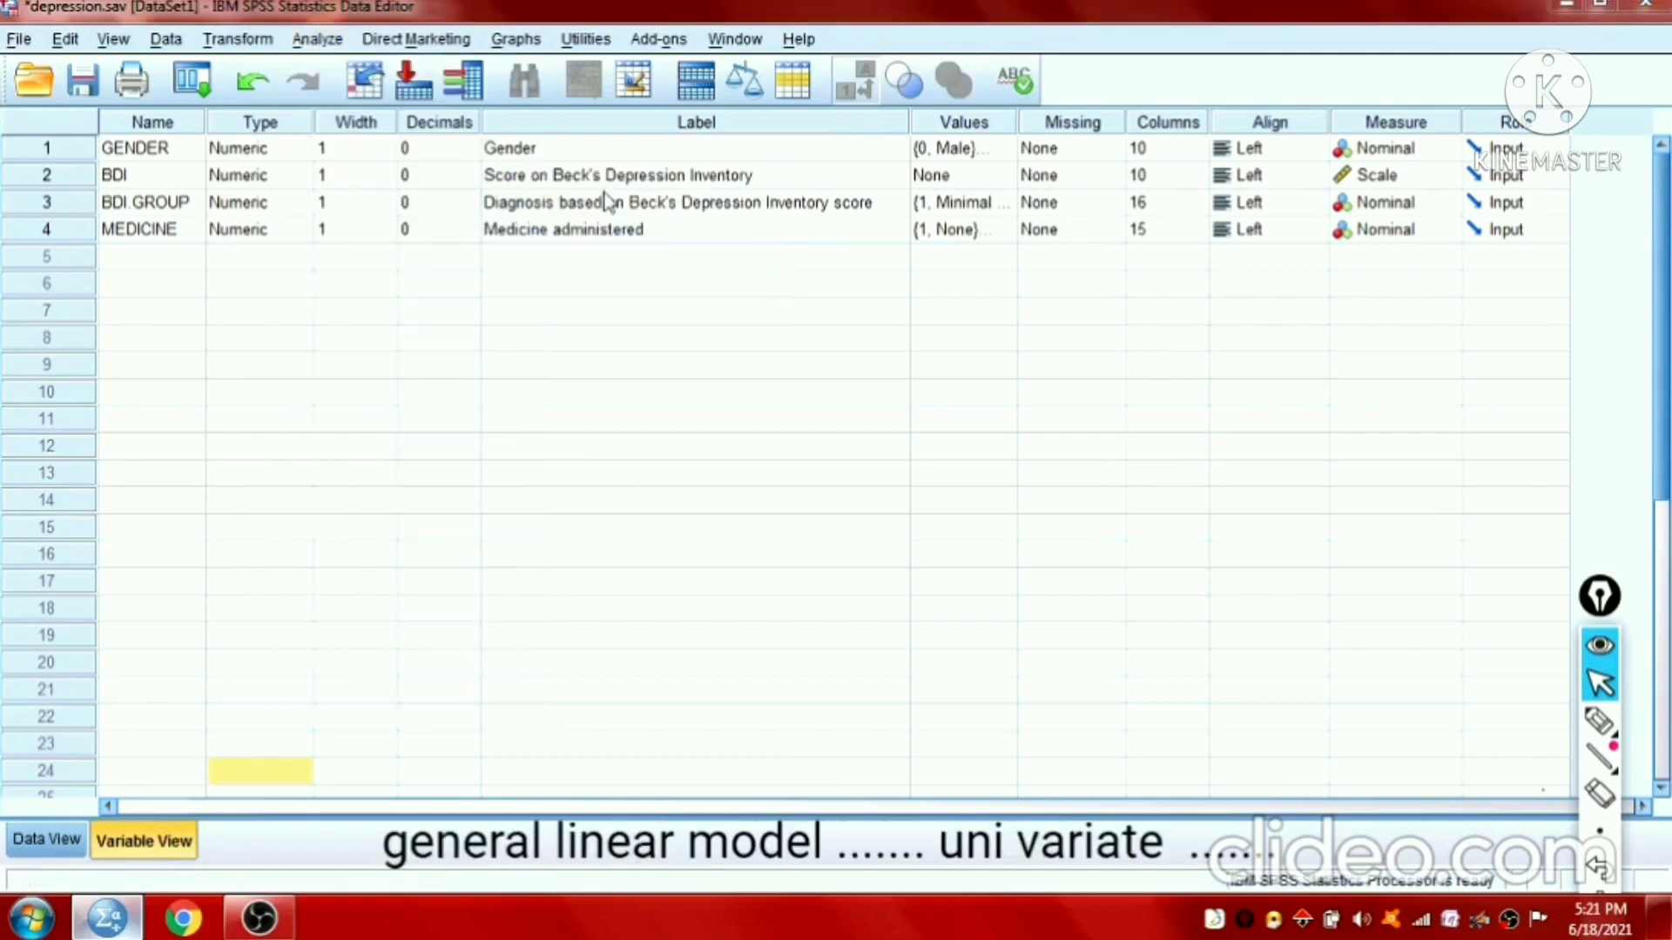
{"action": "left_click", "coordinate": [859, 287]}
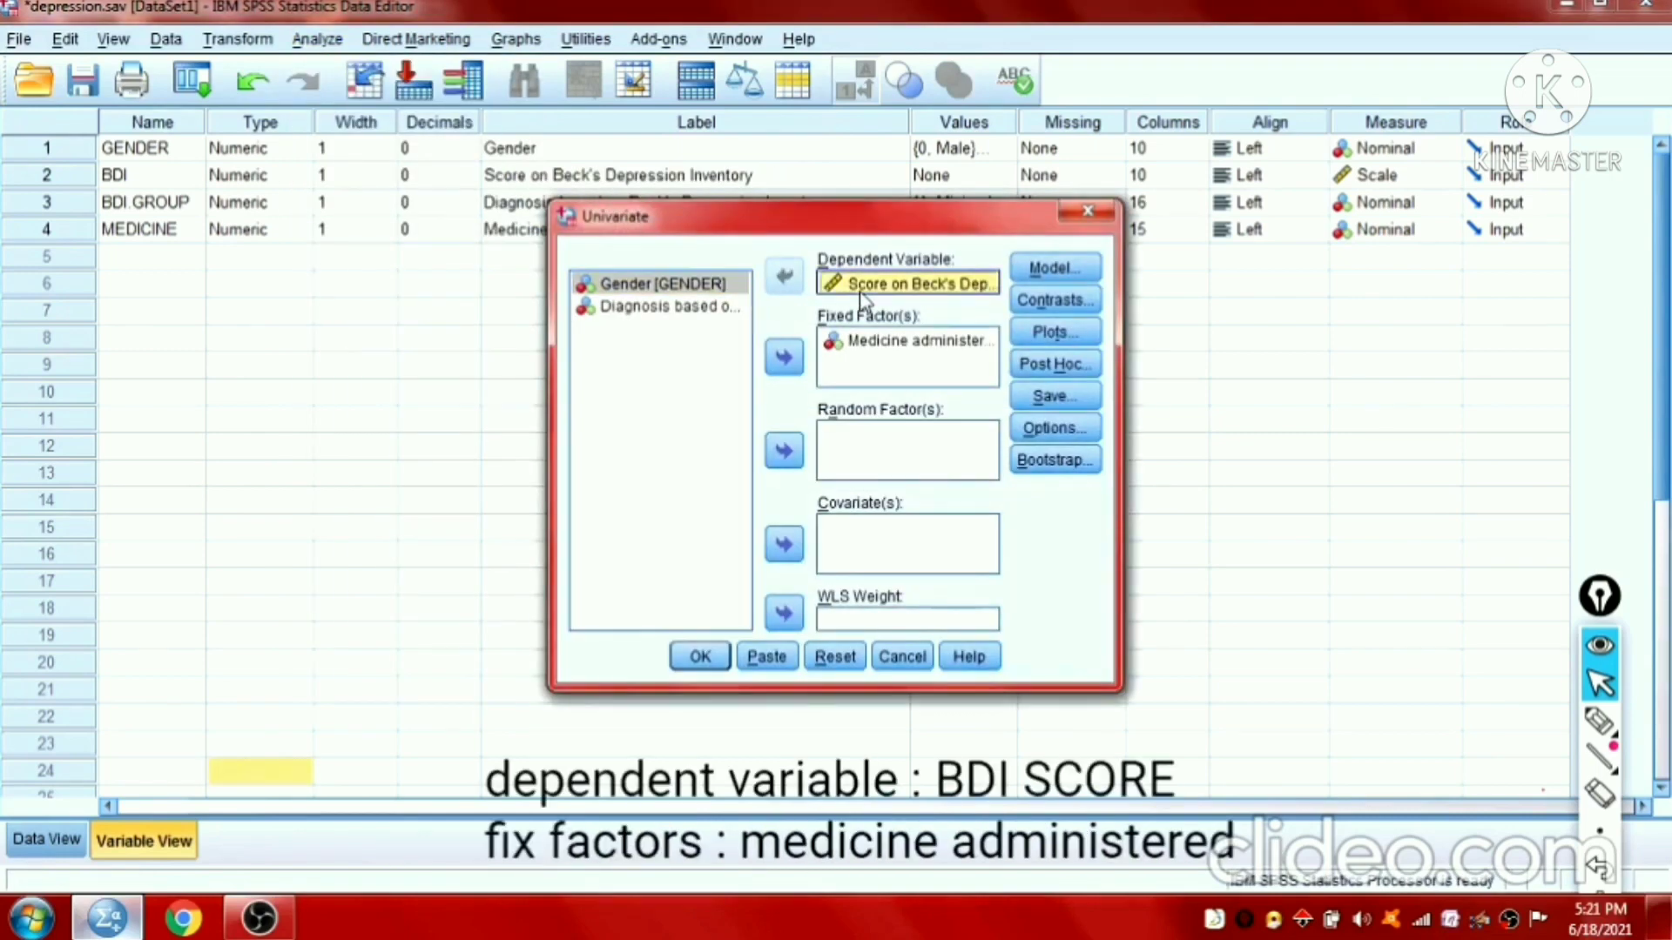
{"action": "left_click", "coordinate": [869, 344]}
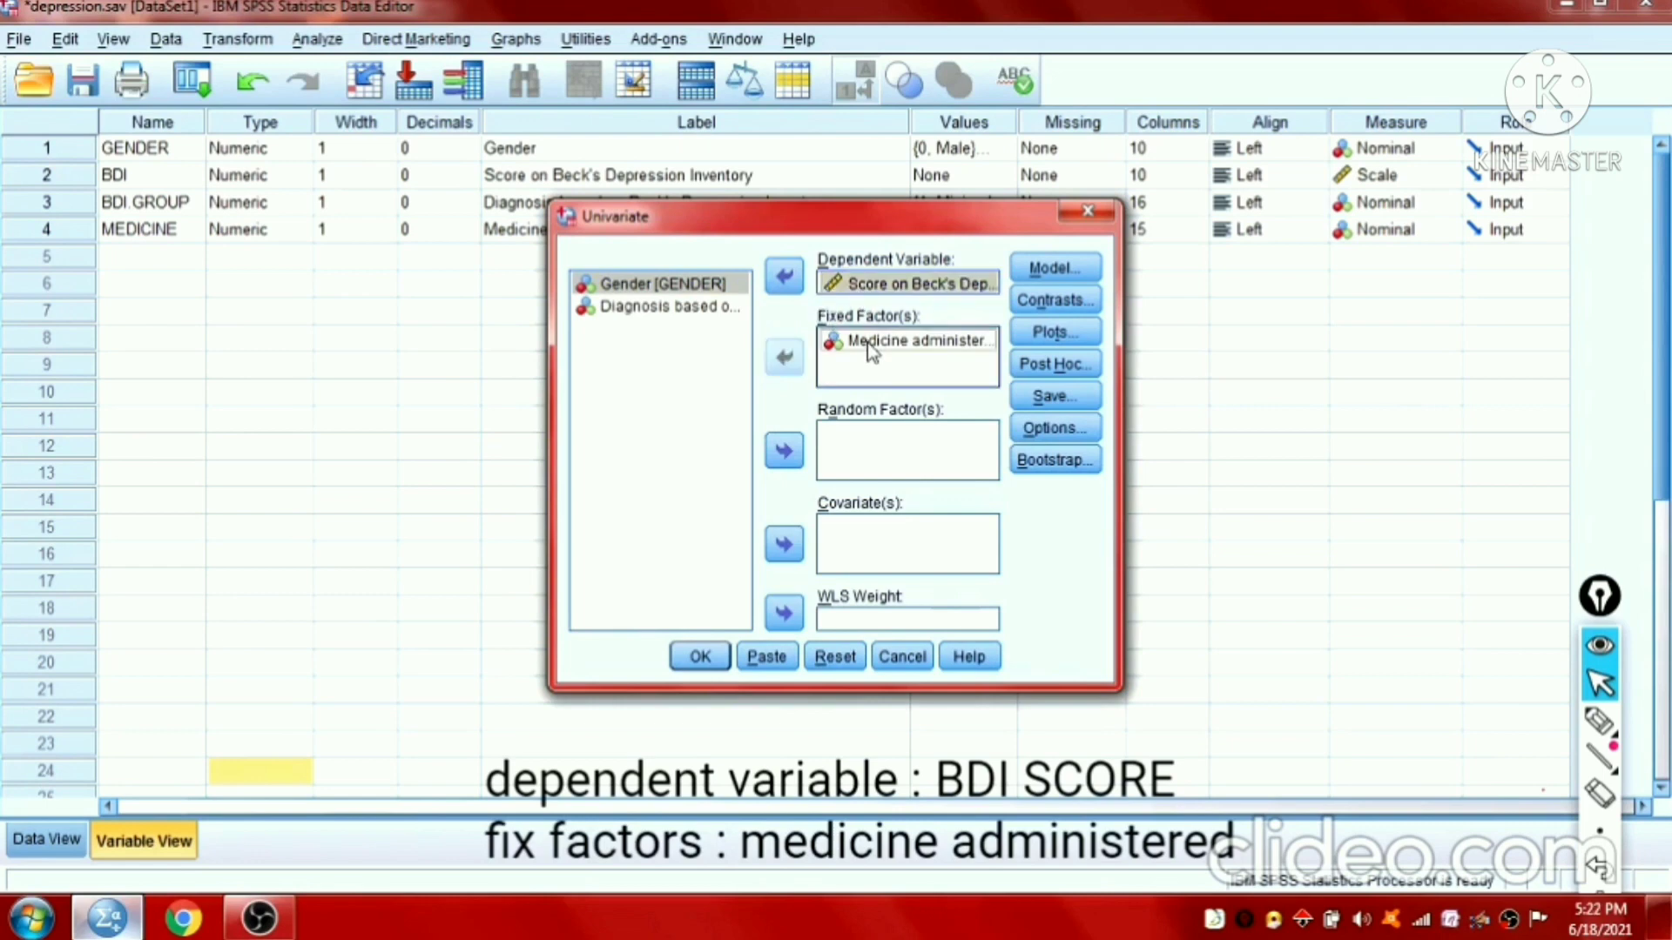
Step: Accept the full factorial model with Type III sum of squares and intercept, and leave the MEDICINE contrast set to None
{"action": "left_click", "coordinate": [1052, 269]}
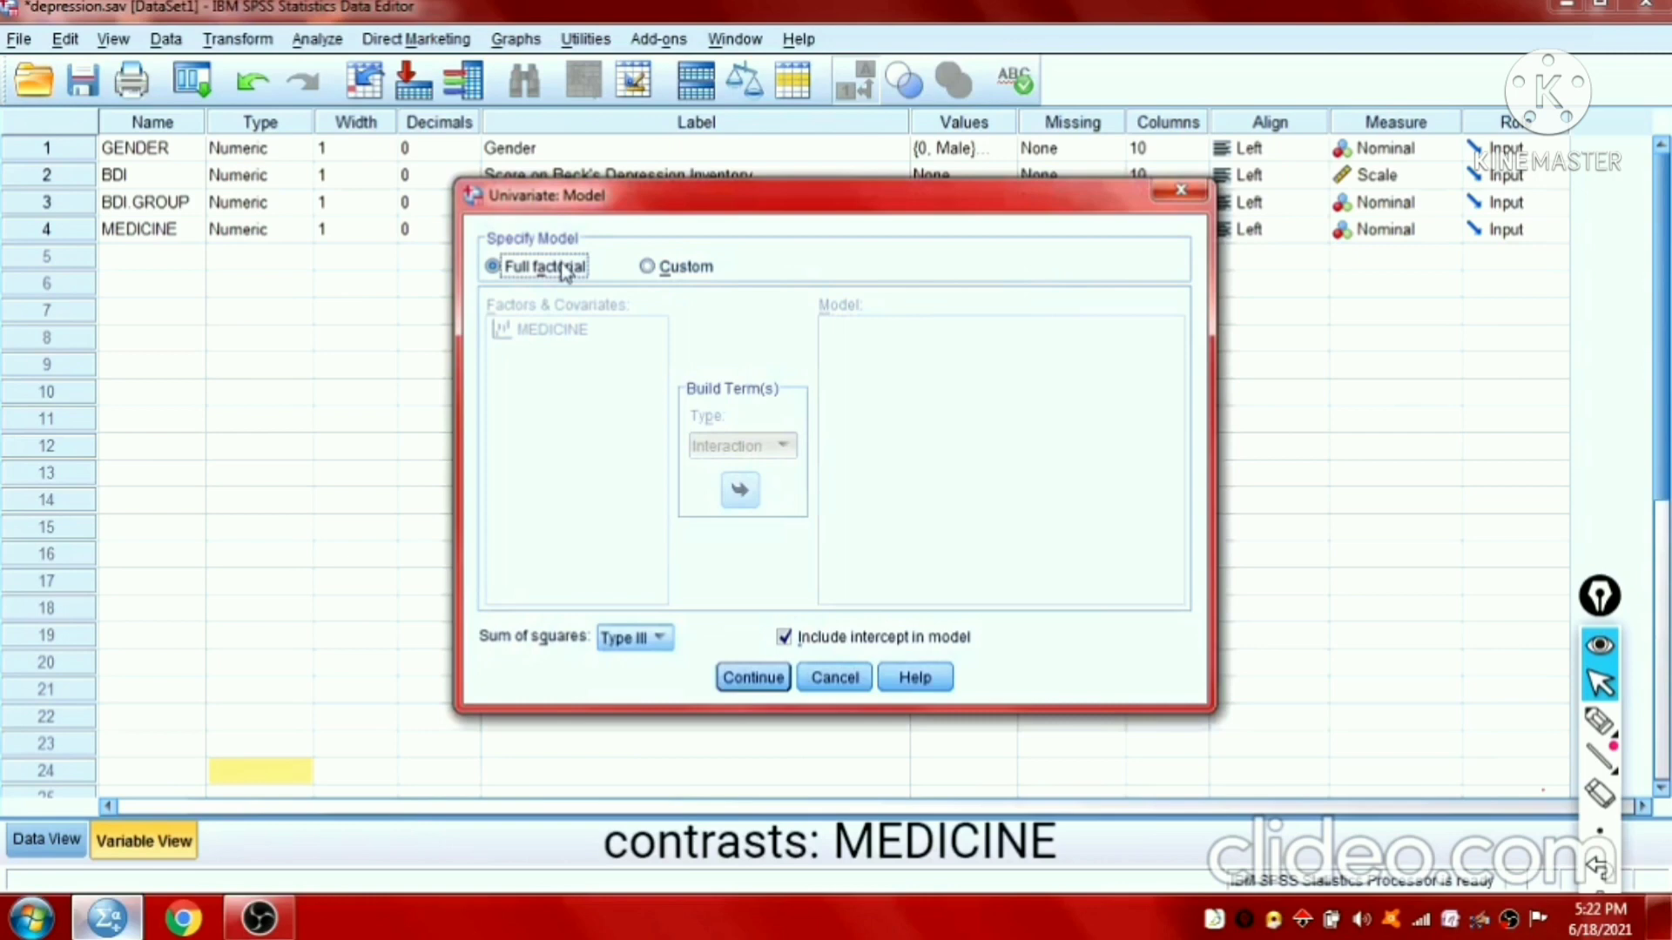
{"action": "left_click", "coordinate": [753, 678]}
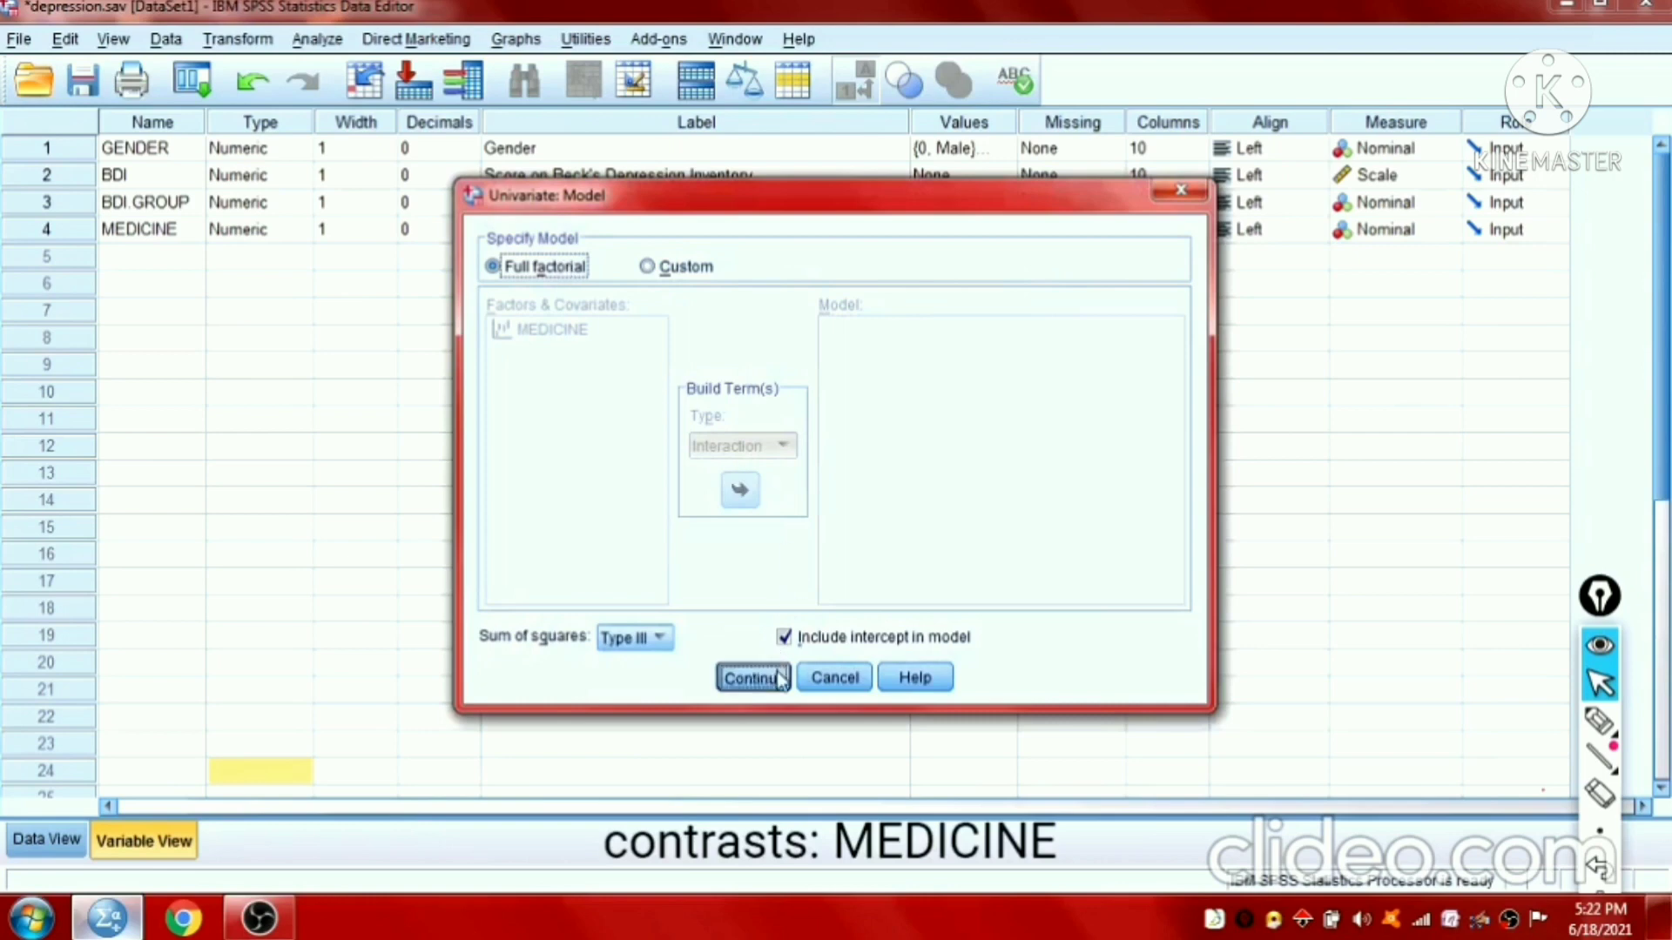
{"action": "left_click", "coordinate": [1052, 299]}
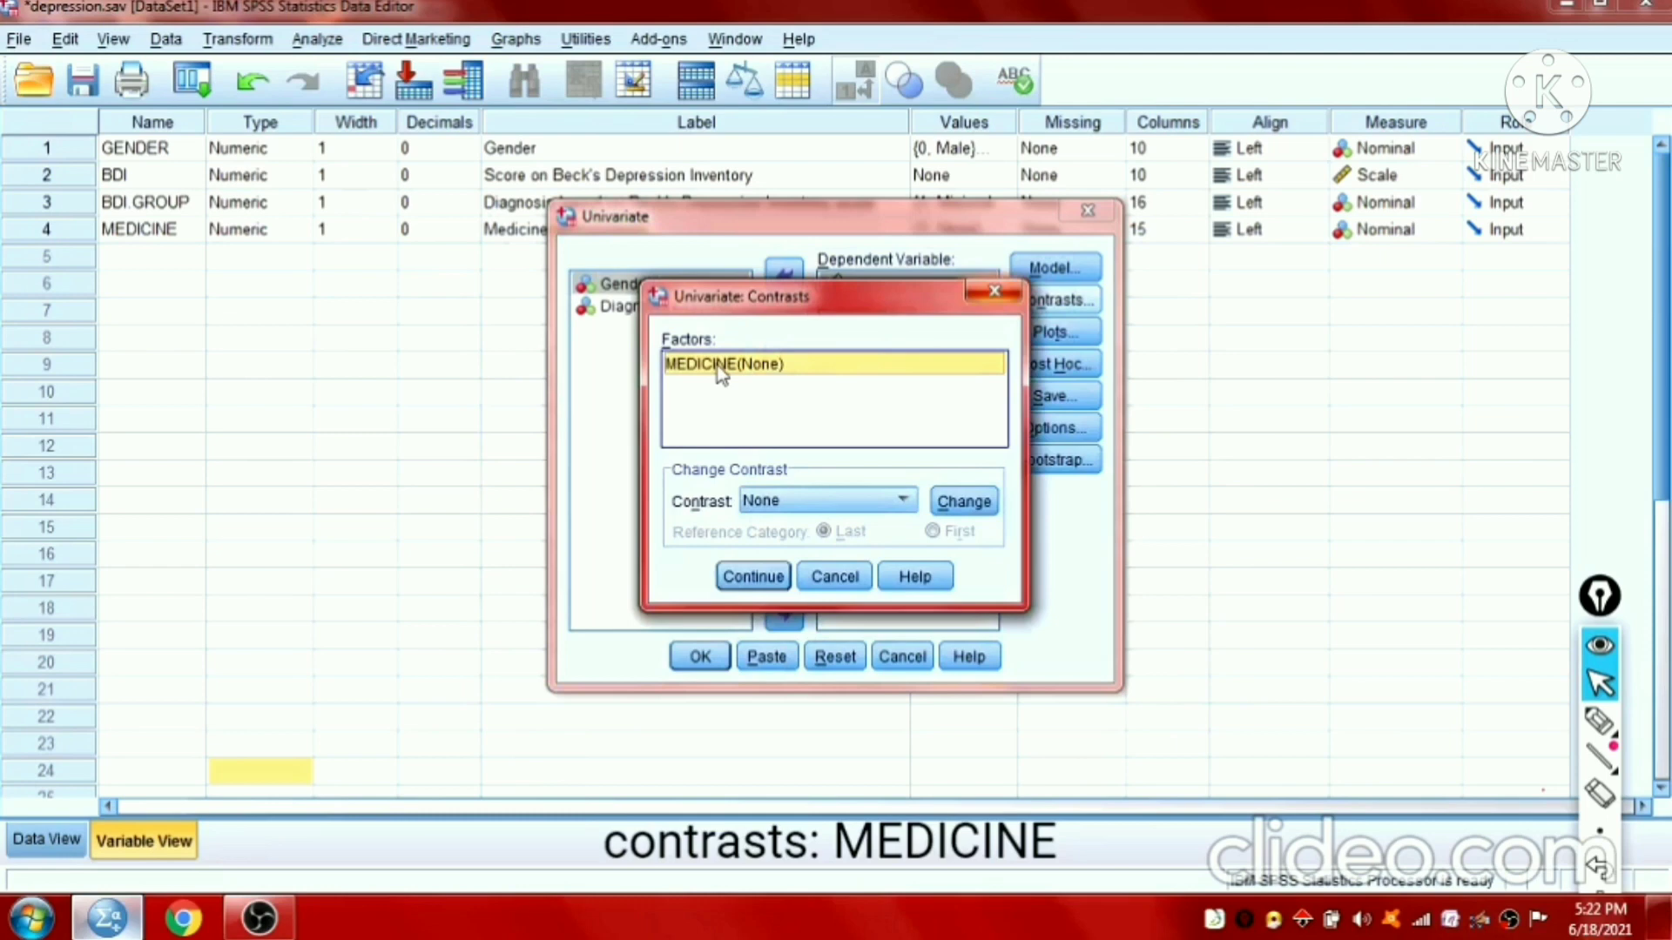
{"action": "left_click", "coordinate": [742, 579]}
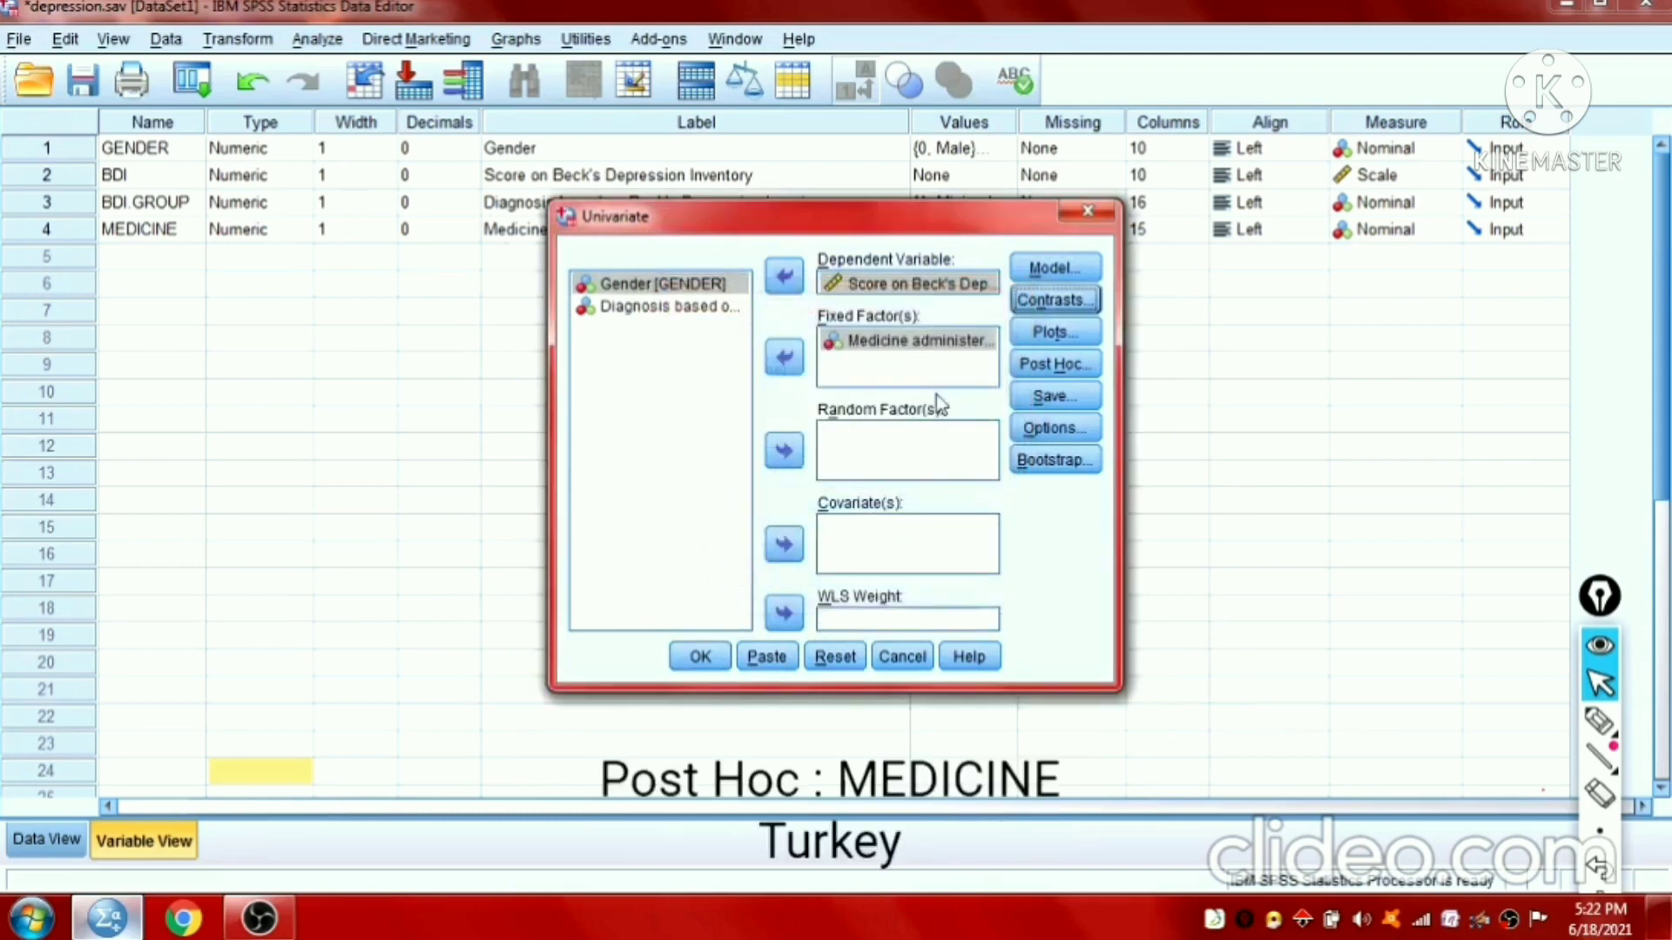
Step: Leave the profile plots empty and request the Tukey post hoc test for MEDICINE
{"action": "left_click", "coordinate": [1052, 331]}
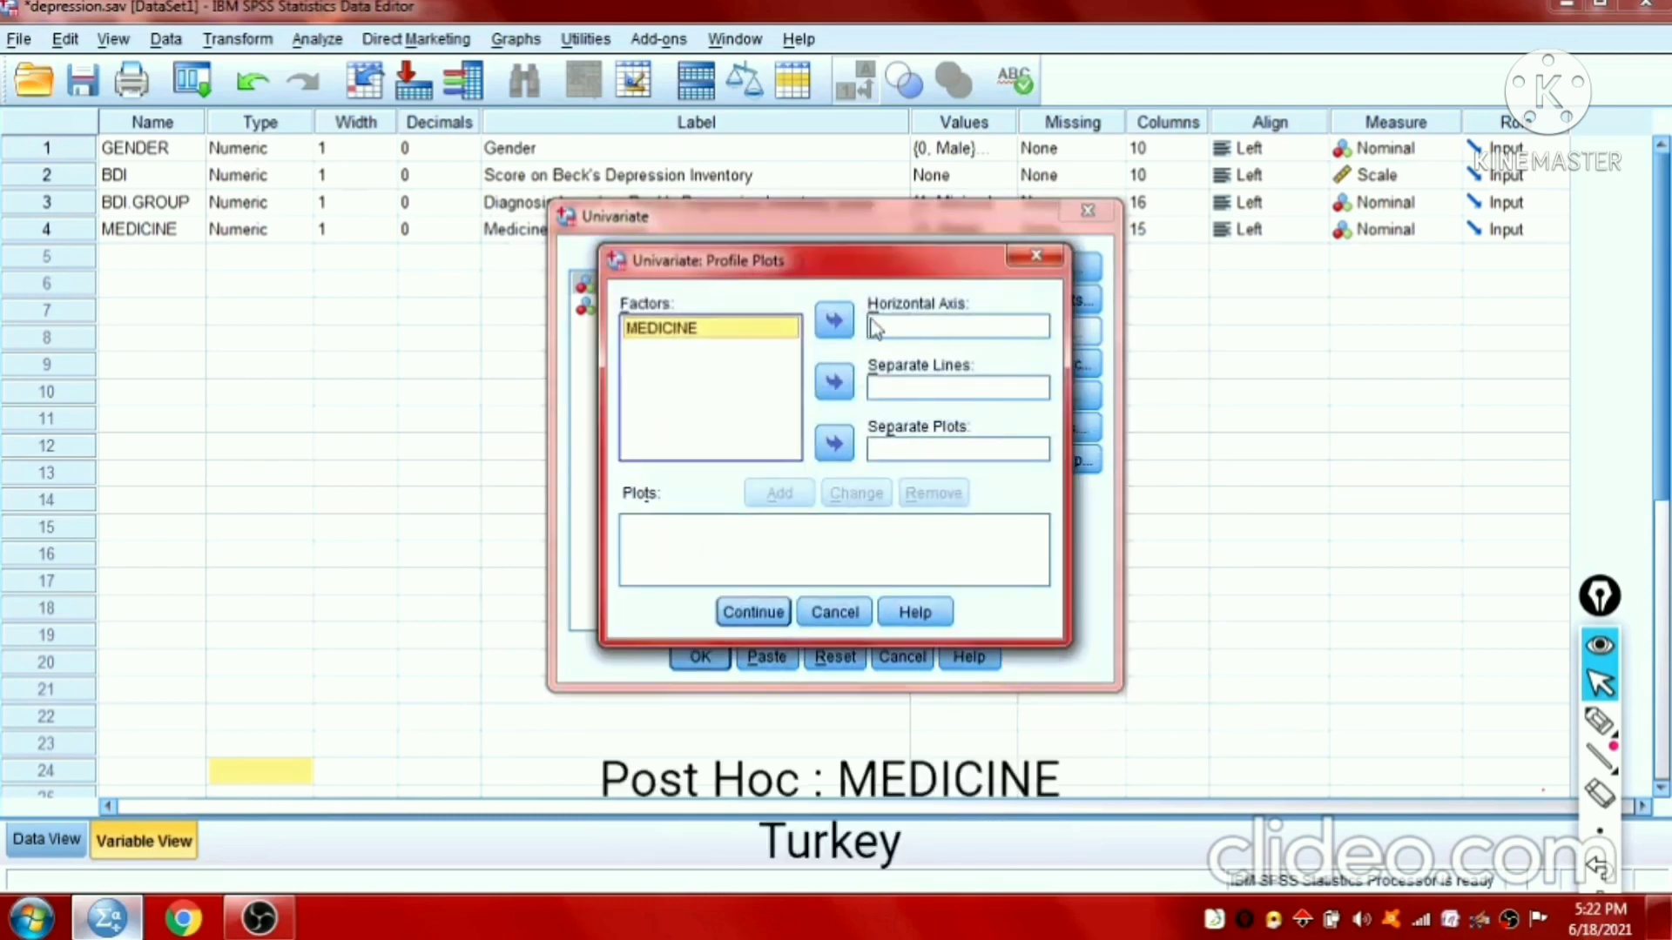
{"action": "left_click", "coordinate": [754, 613]}
{"action": "left_click", "coordinate": [1054, 363]}
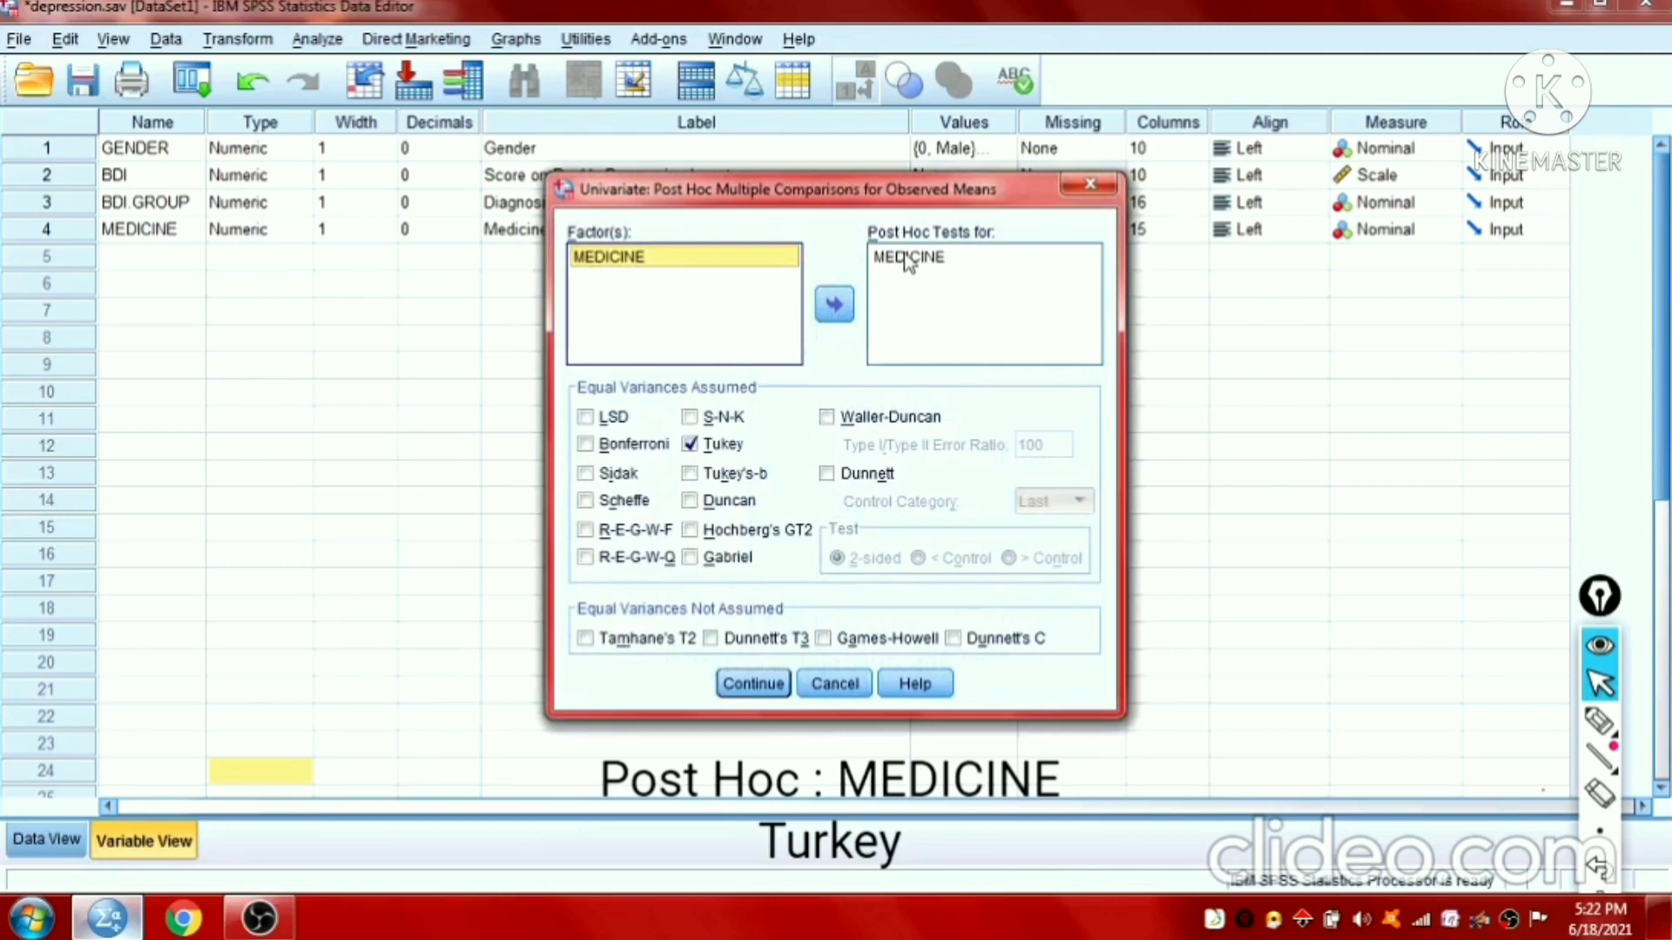
{"action": "left_click", "coordinate": [908, 258]}
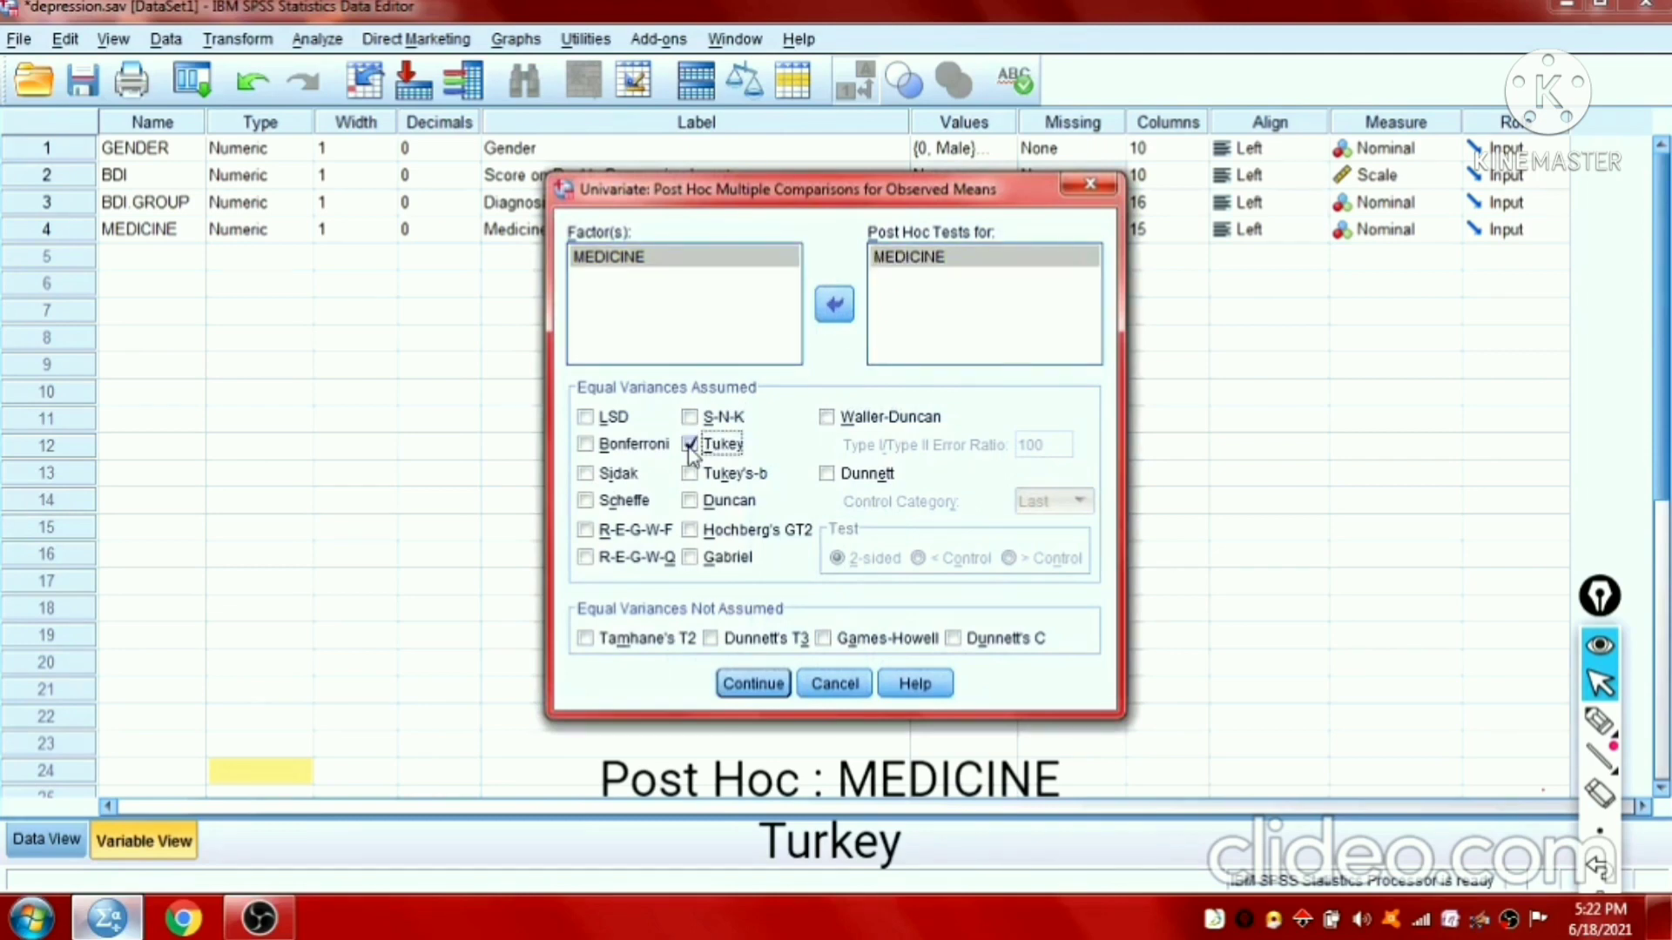
{"action": "left_click", "coordinate": [756, 684]}
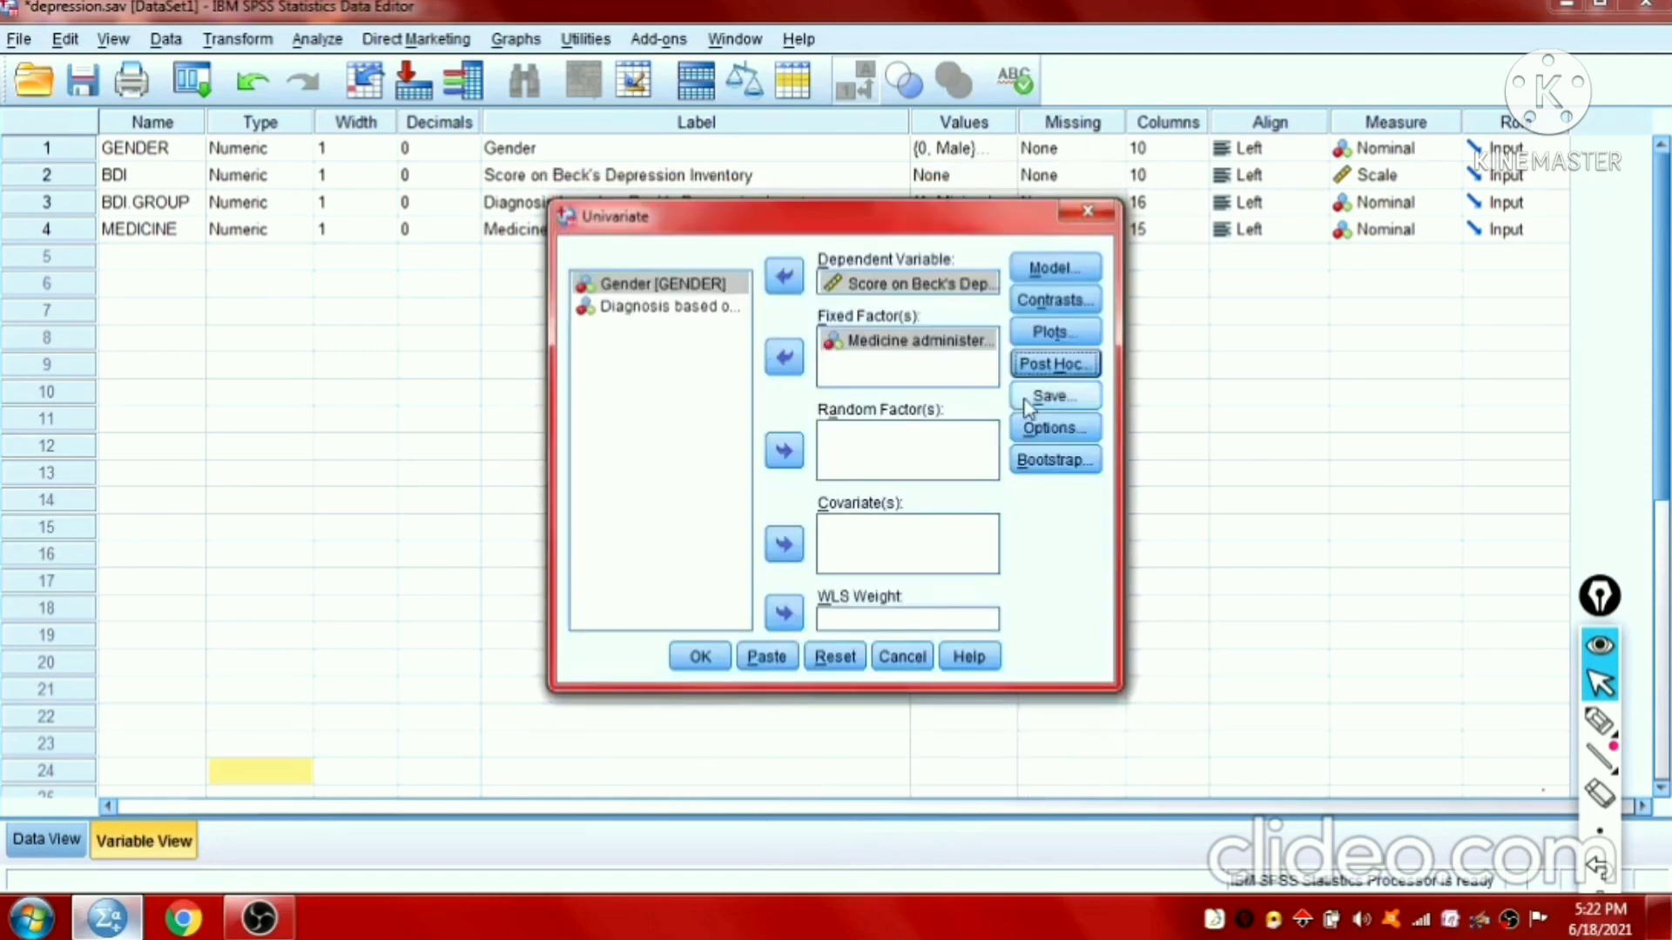
Step: Include estimates of effect size and homogeneity tests at the .05 significance level, save no extra variables, and run the univariate analysis
{"action": "left_click", "coordinate": [1048, 396]}
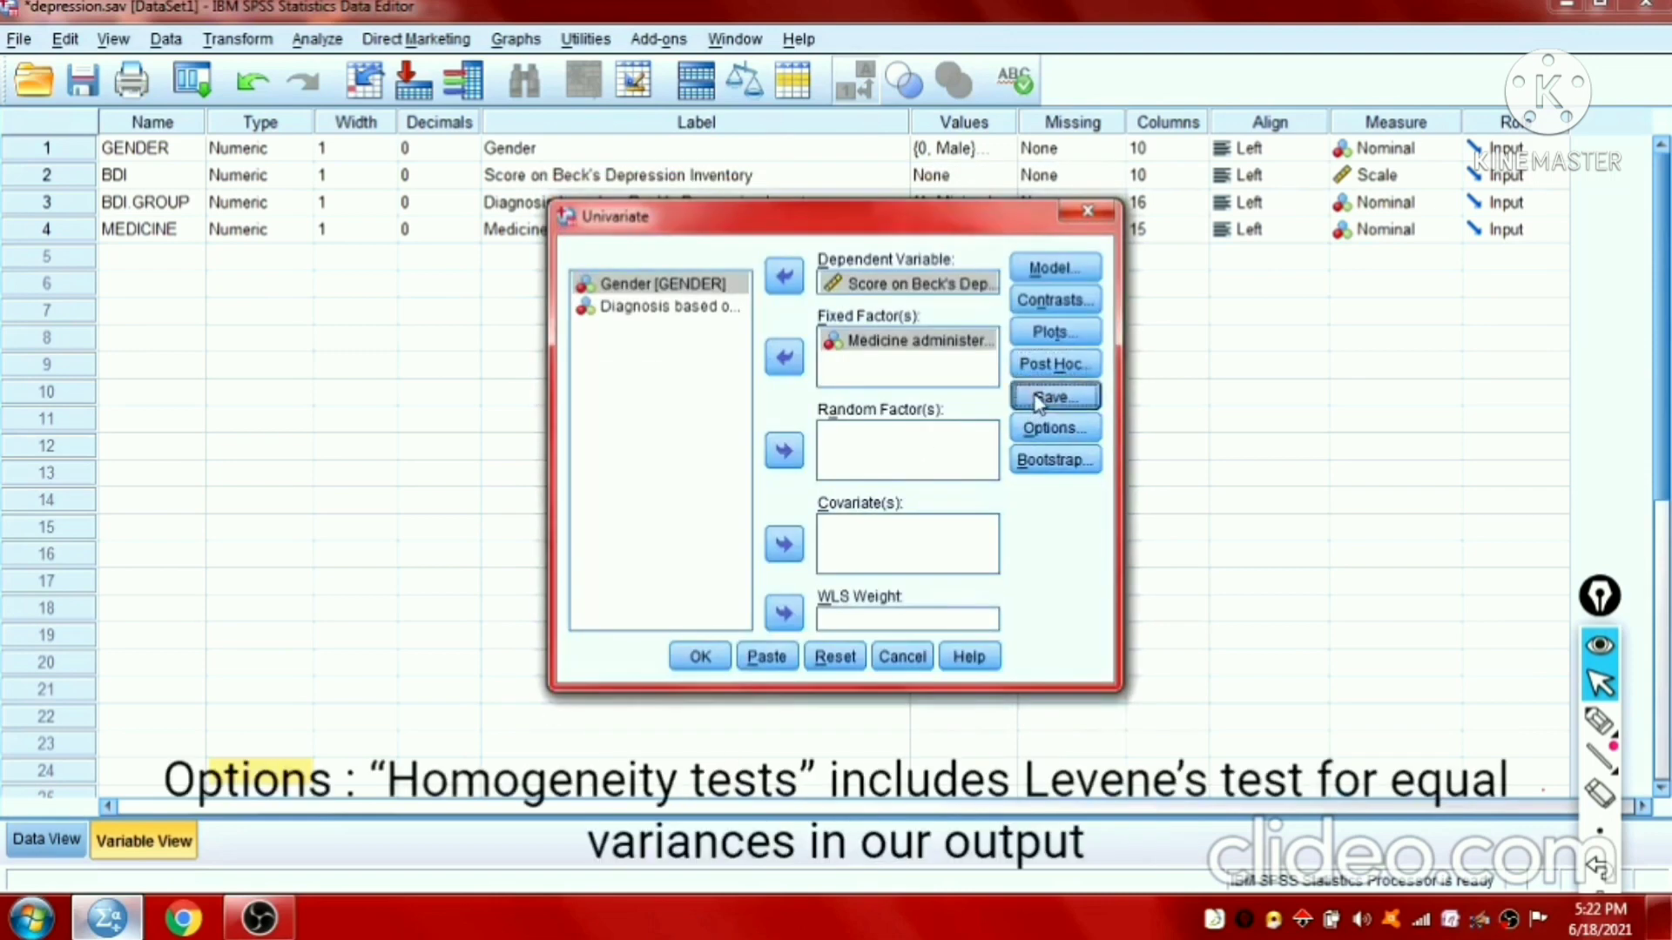
{"action": "left_click", "coordinate": [1020, 198]}
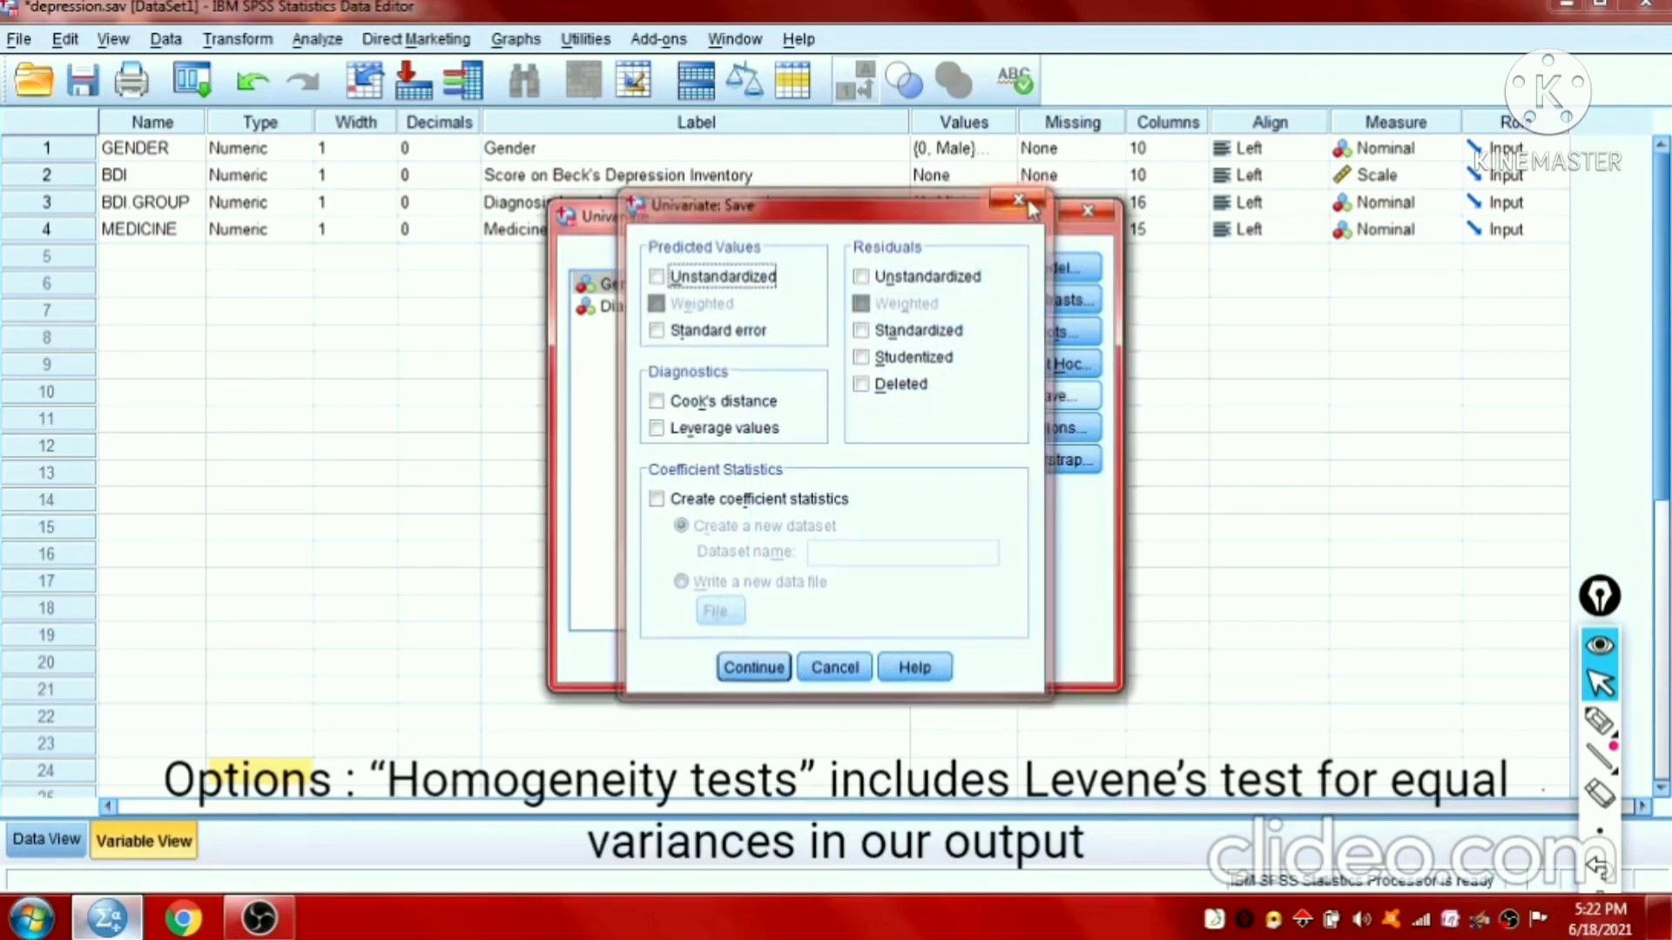
{"action": "left_click", "coordinate": [1048, 431]}
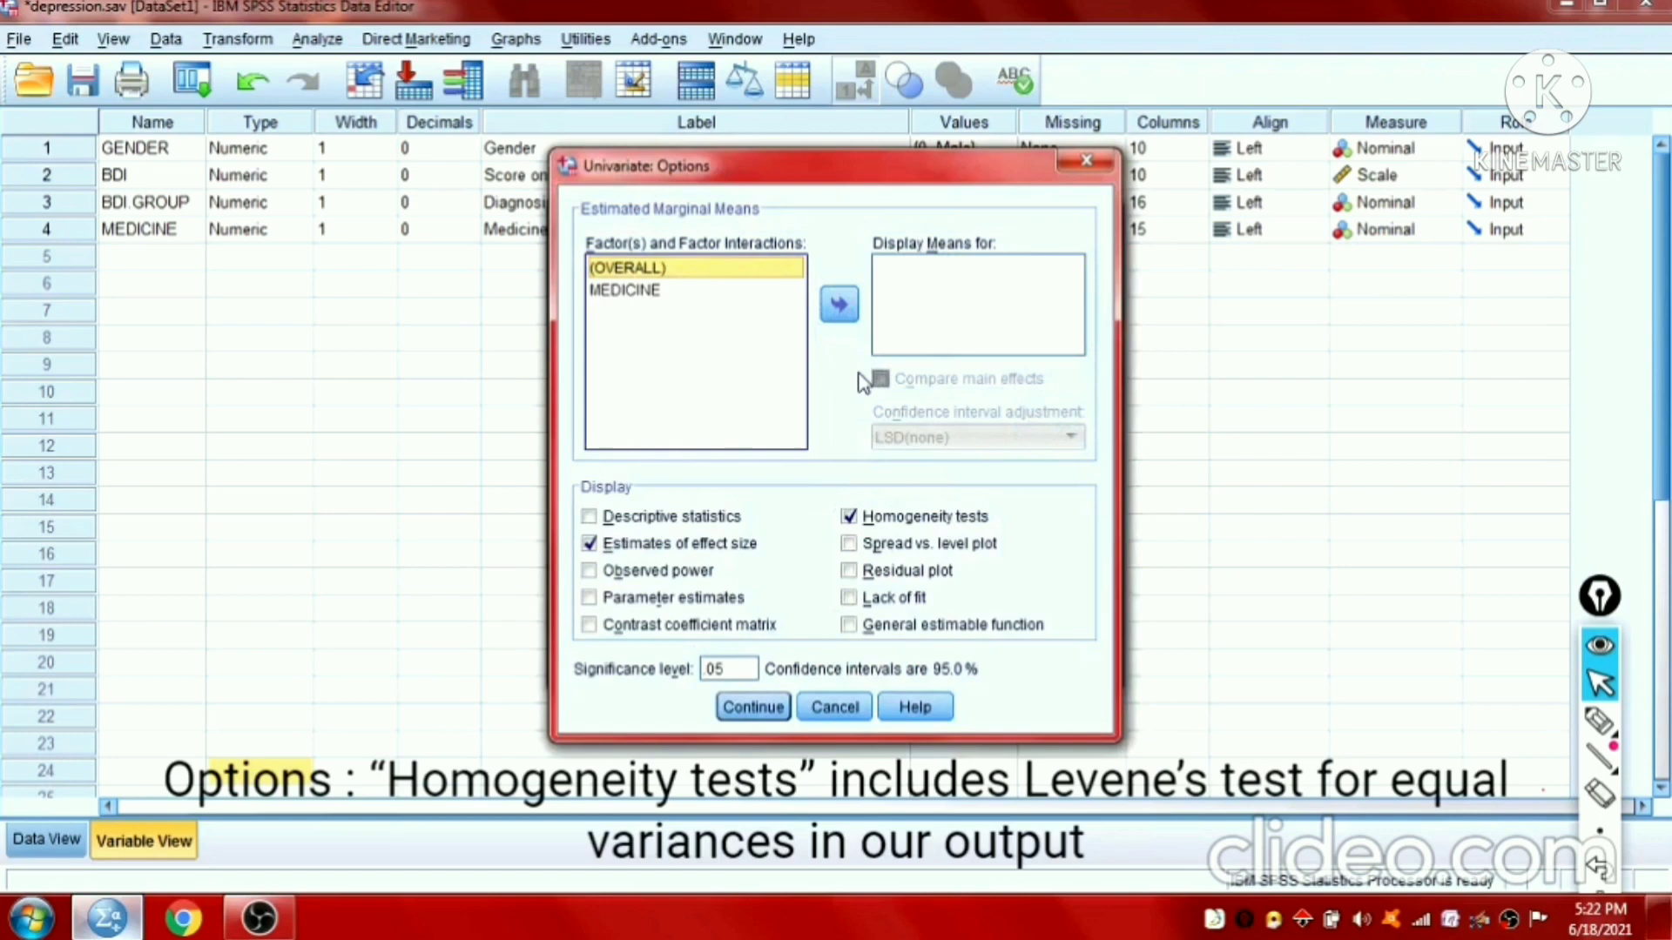
{"action": "left_click", "coordinate": [590, 547]}
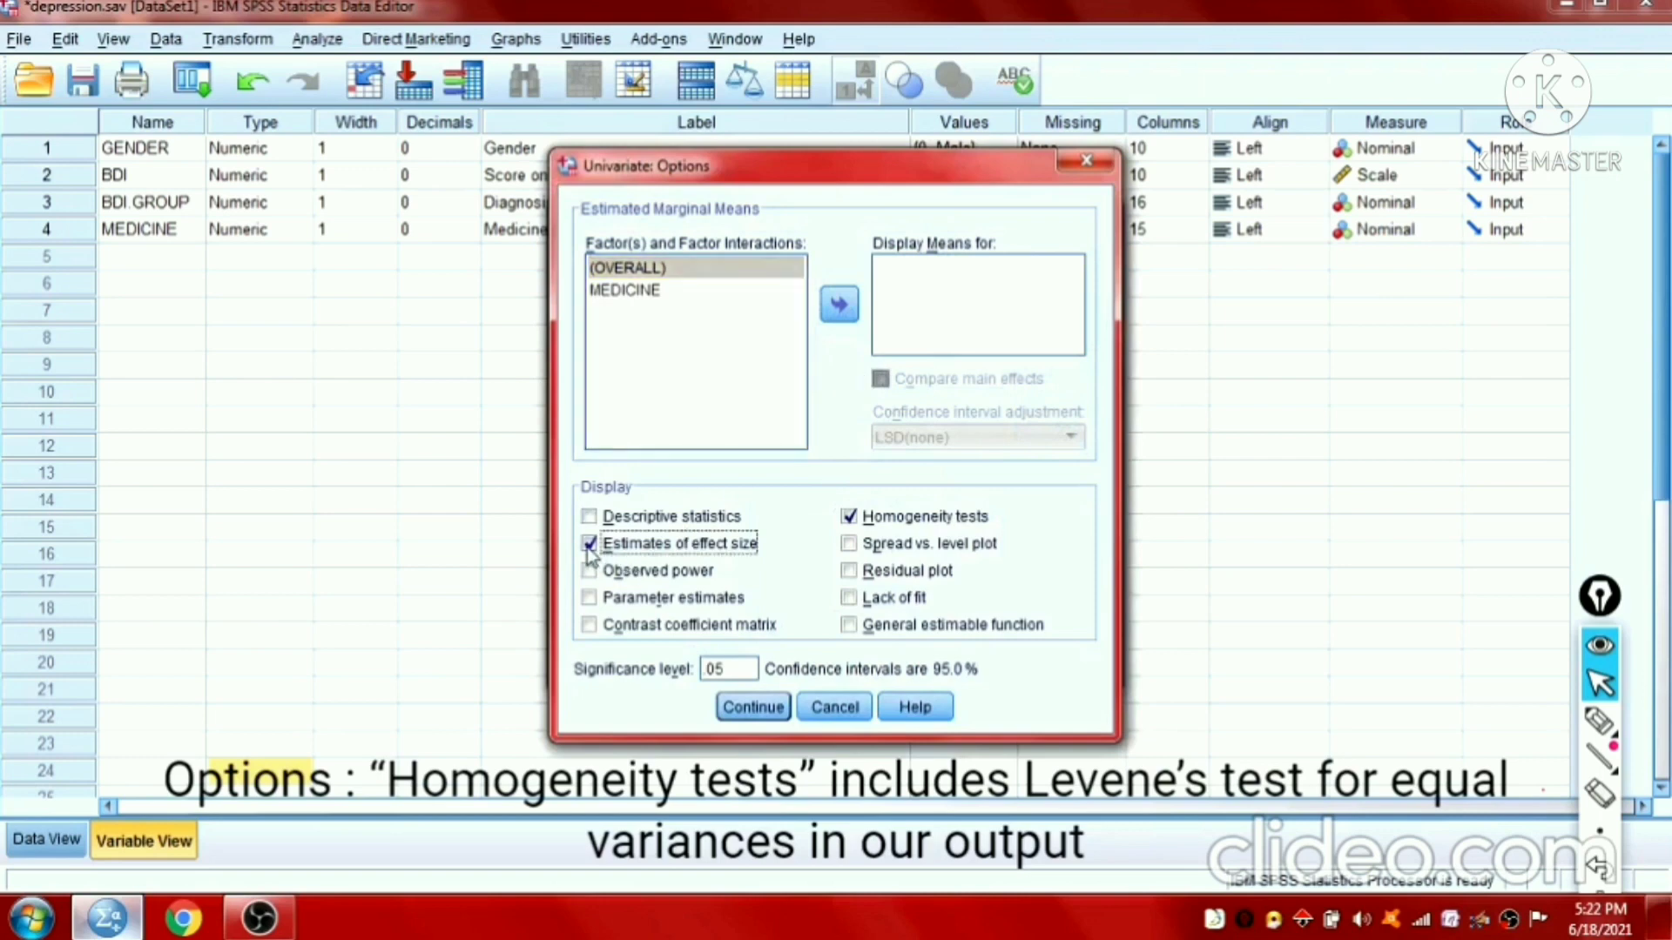
{"action": "left_click", "coordinate": [848, 518]}
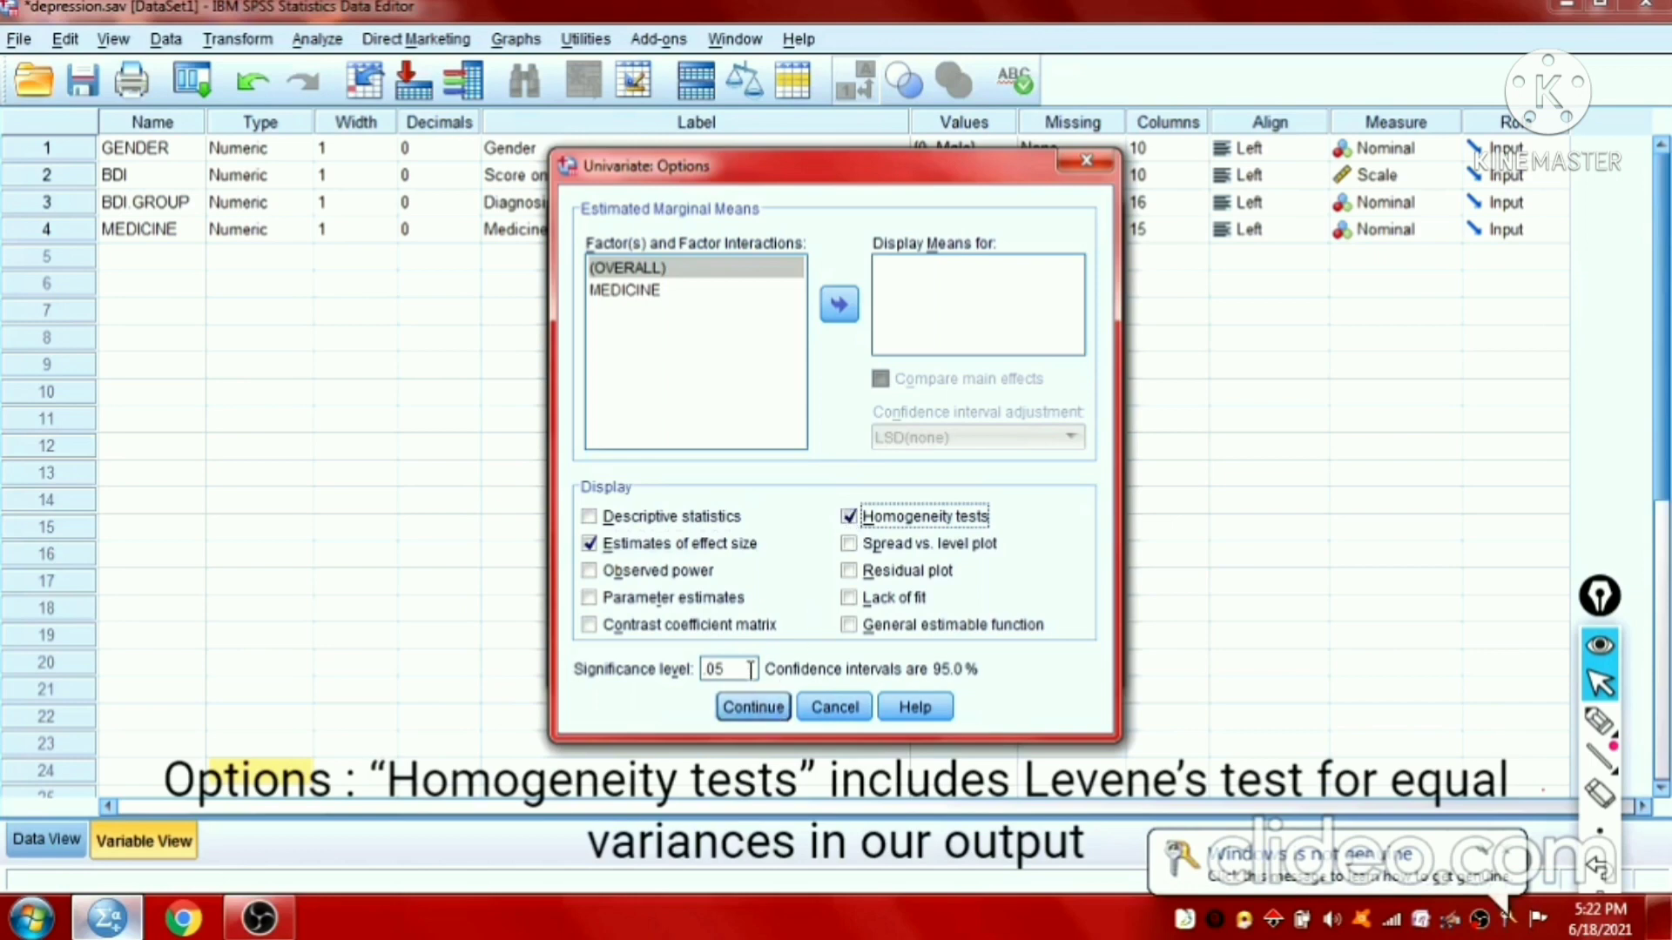
{"action": "left_click", "coordinate": [753, 707]}
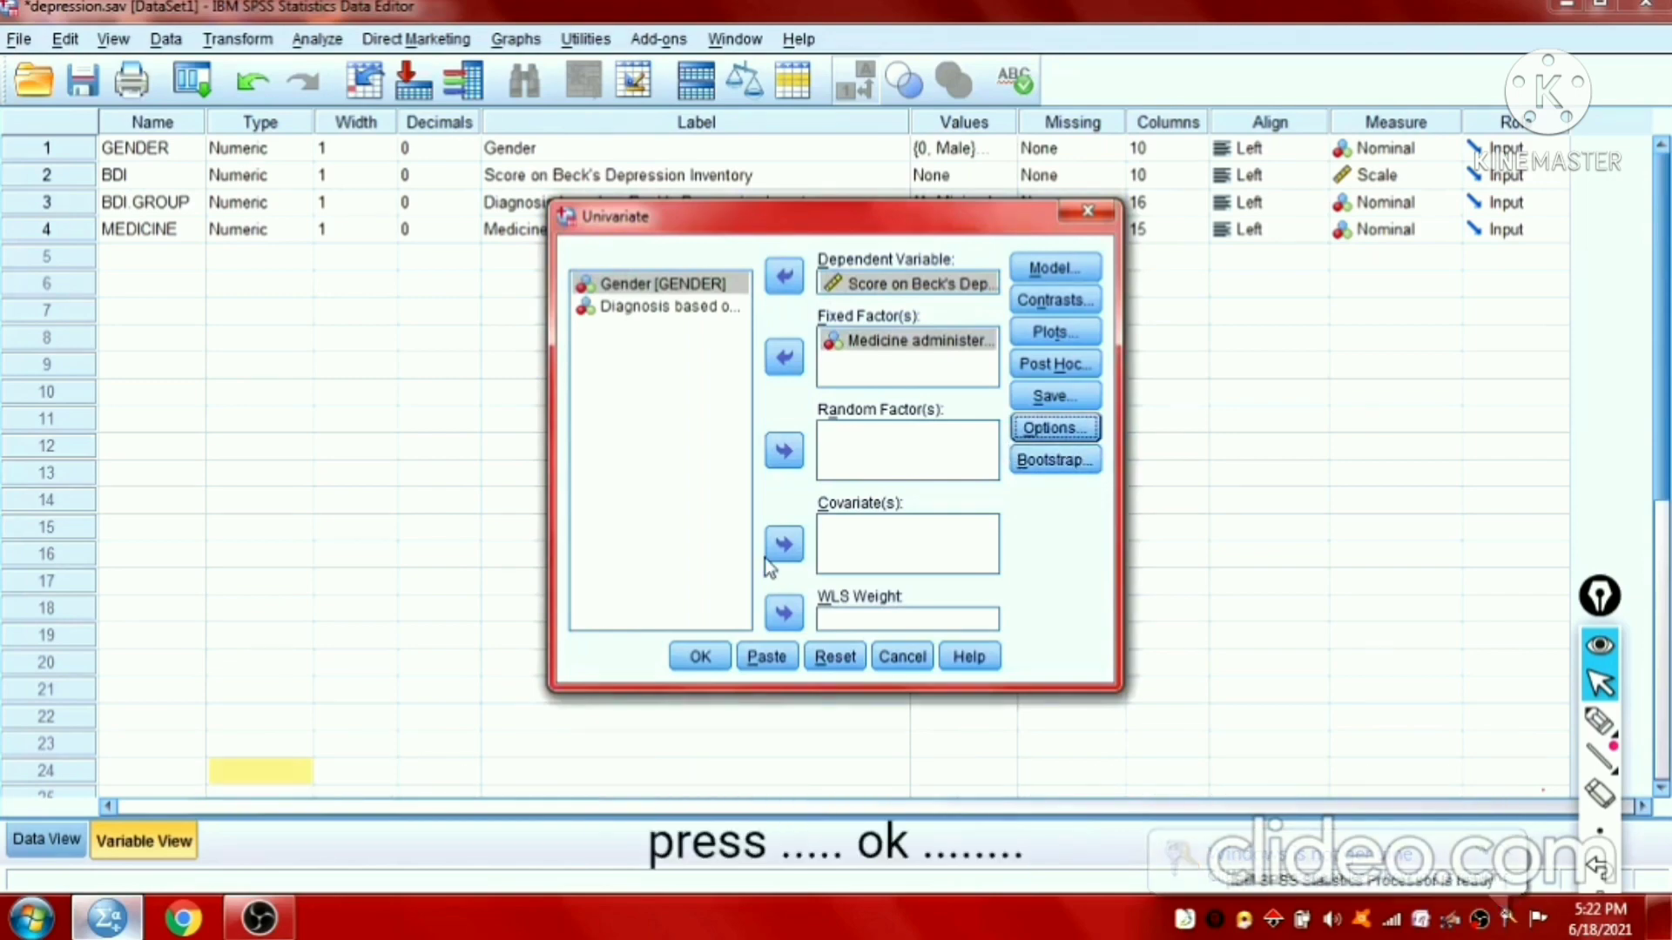
{"action": "left_click", "coordinate": [702, 657]}
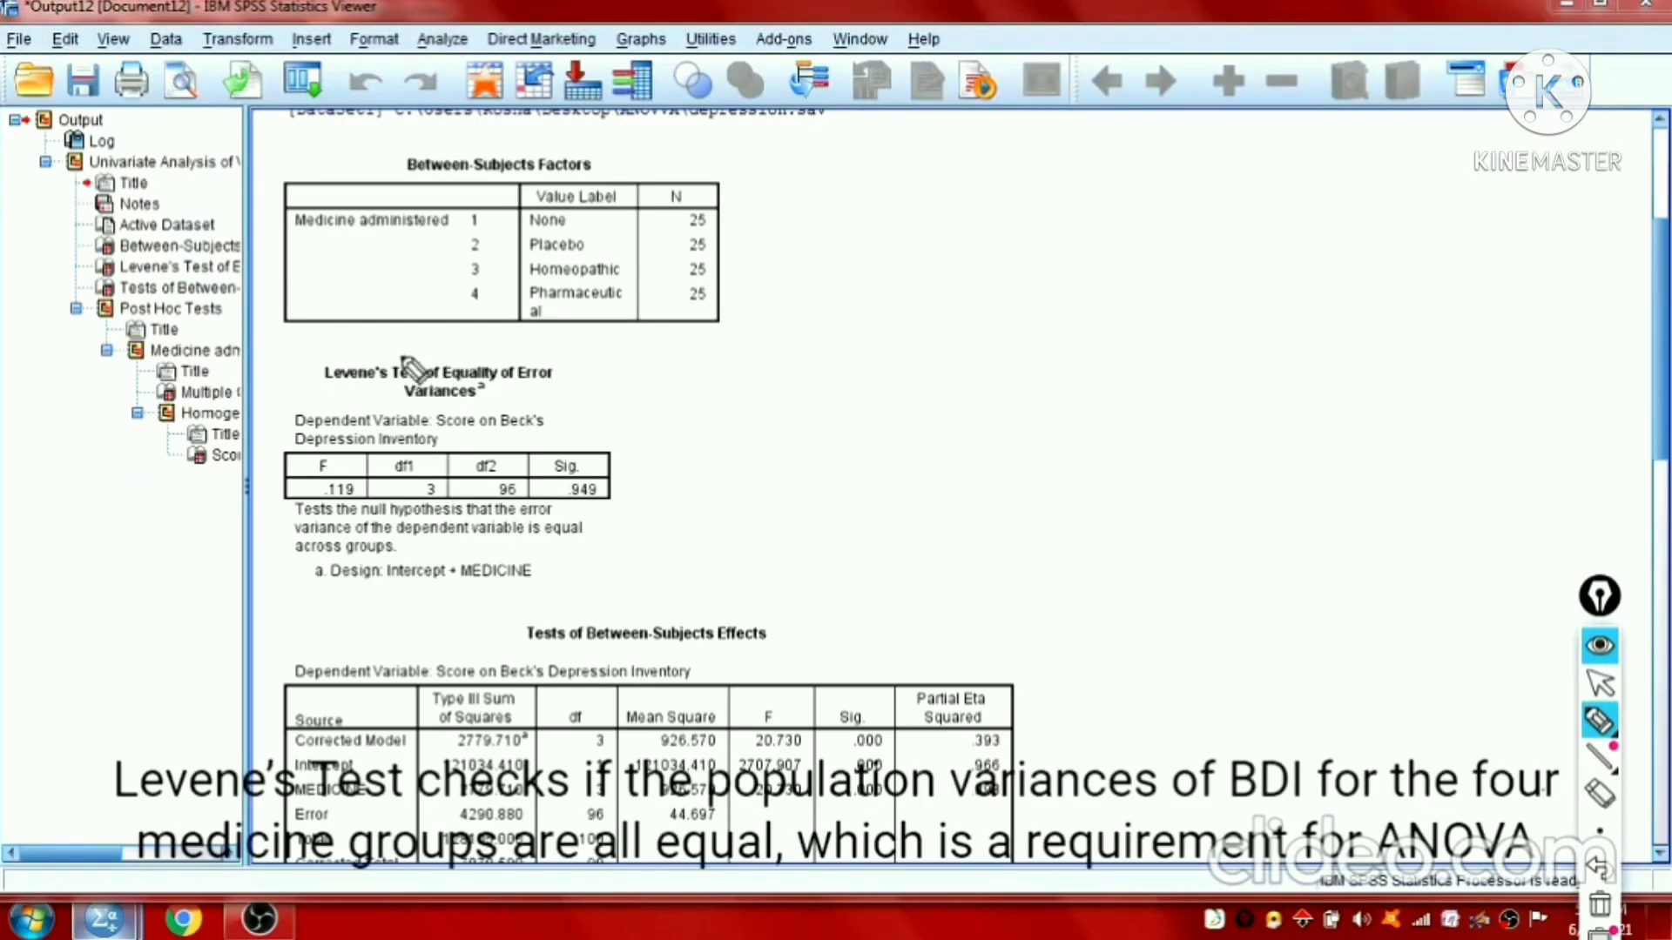
Step: Underline the Levene's test title, circle its whole table, and underline the dependent variable with the handwritten note "BDI"
{"action": "left_click_drag", "start_coordinate": [332, 385], "coordinate": [554, 383]}
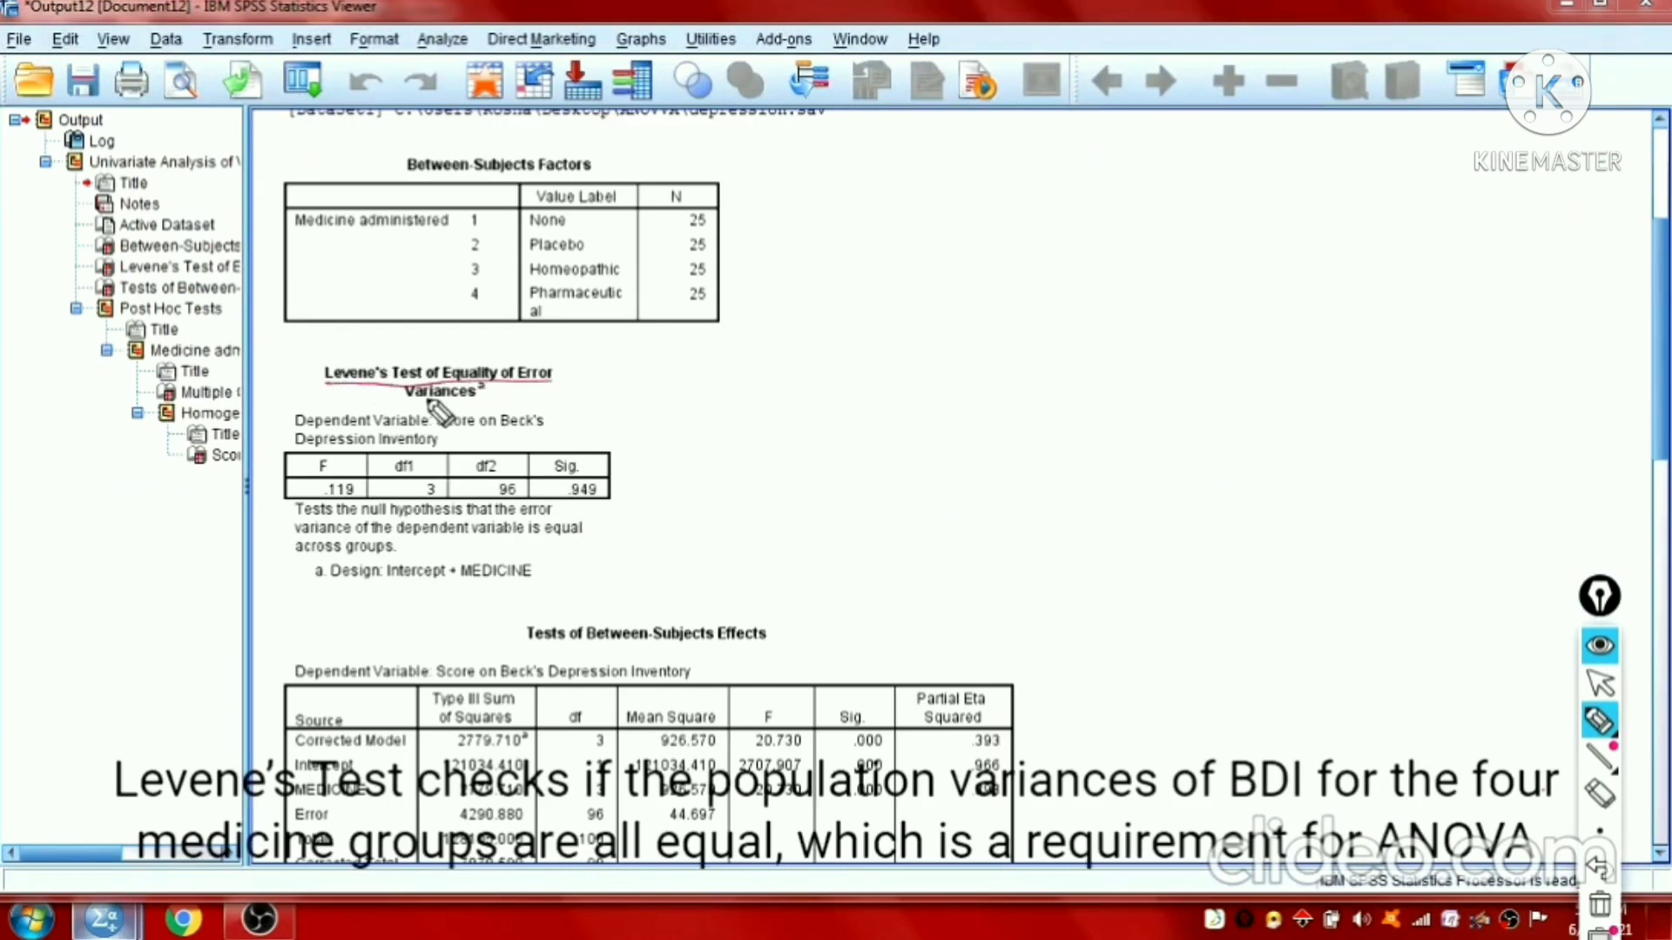
{"action": "left_click_drag", "start_coordinate": [414, 405], "coordinate": [501, 409]}
{"action": "mouse_move", "coordinate": [357, 349]}
{"action": "left_mouse_down"}
{"action": "mouse_move", "coordinate": [265, 366]}
{"action": "mouse_move", "coordinate": [222, 514]}
{"action": "mouse_move", "coordinate": [426, 623]}
{"action": "mouse_move", "coordinate": [653, 551]}
{"action": "mouse_move", "coordinate": [552, 310]}
{"action": "mouse_move", "coordinate": [301, 365]}
{"action": "left_mouse_up"}
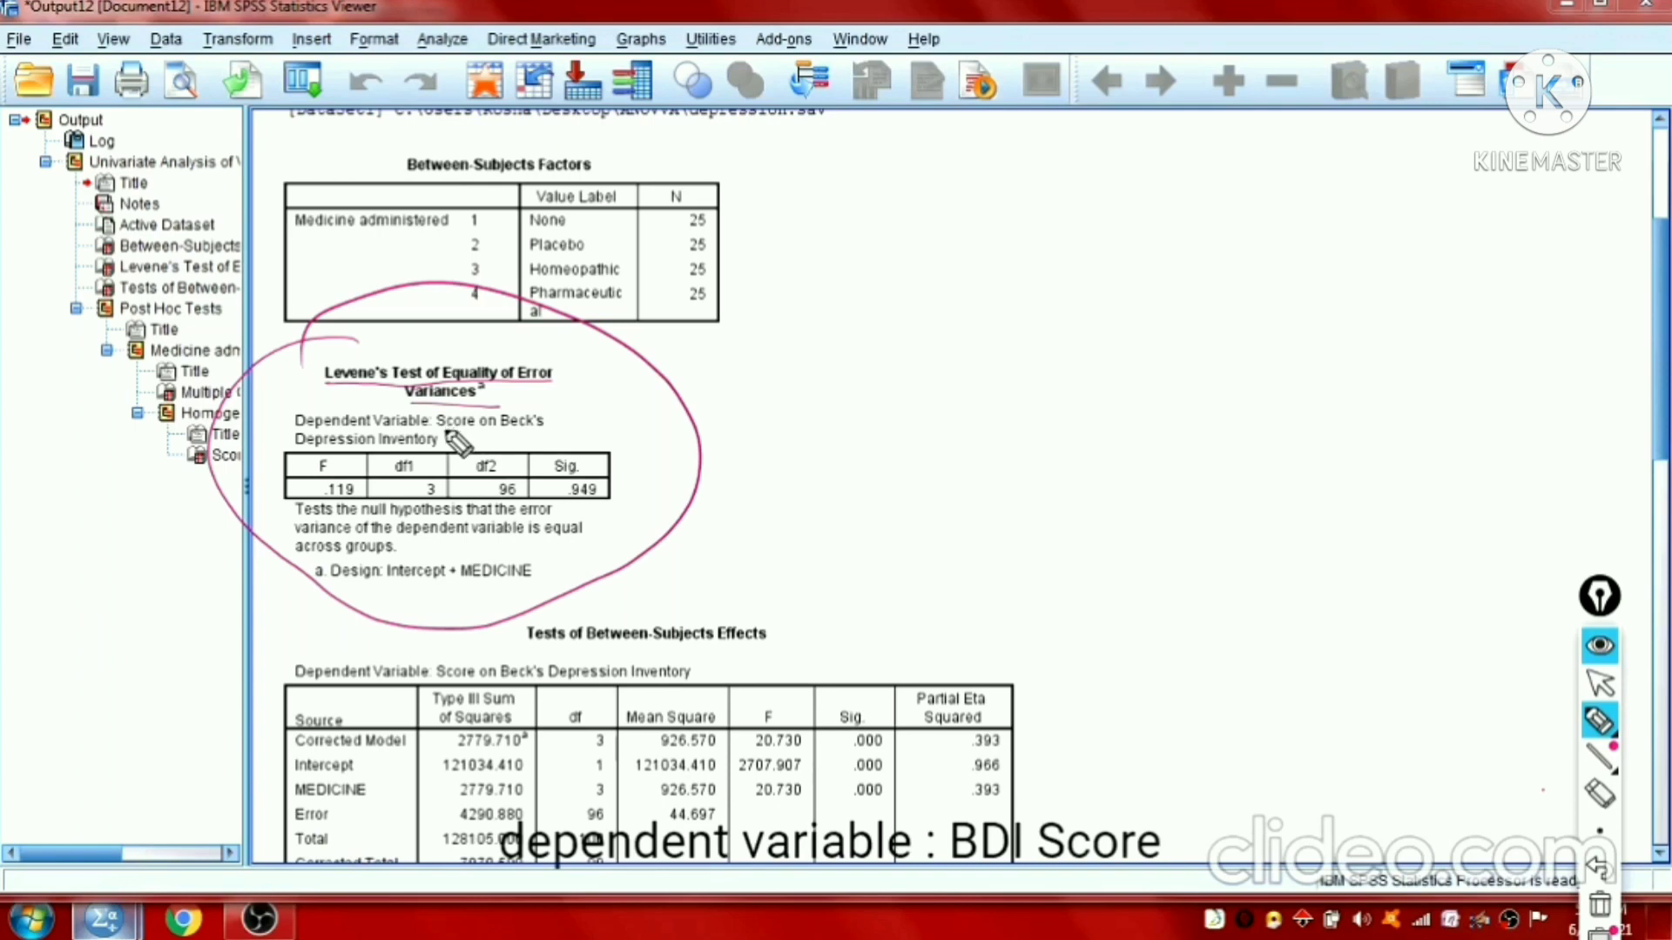
{"action": "mouse_move", "coordinate": [440, 427]}
{"action": "left_mouse_down"}
{"action": "mouse_move", "coordinate": [551, 428]}
{"action": "mouse_move", "coordinate": [622, 388]}
{"action": "mouse_move", "coordinate": [615, 416]}
{"action": "left_mouse_up"}
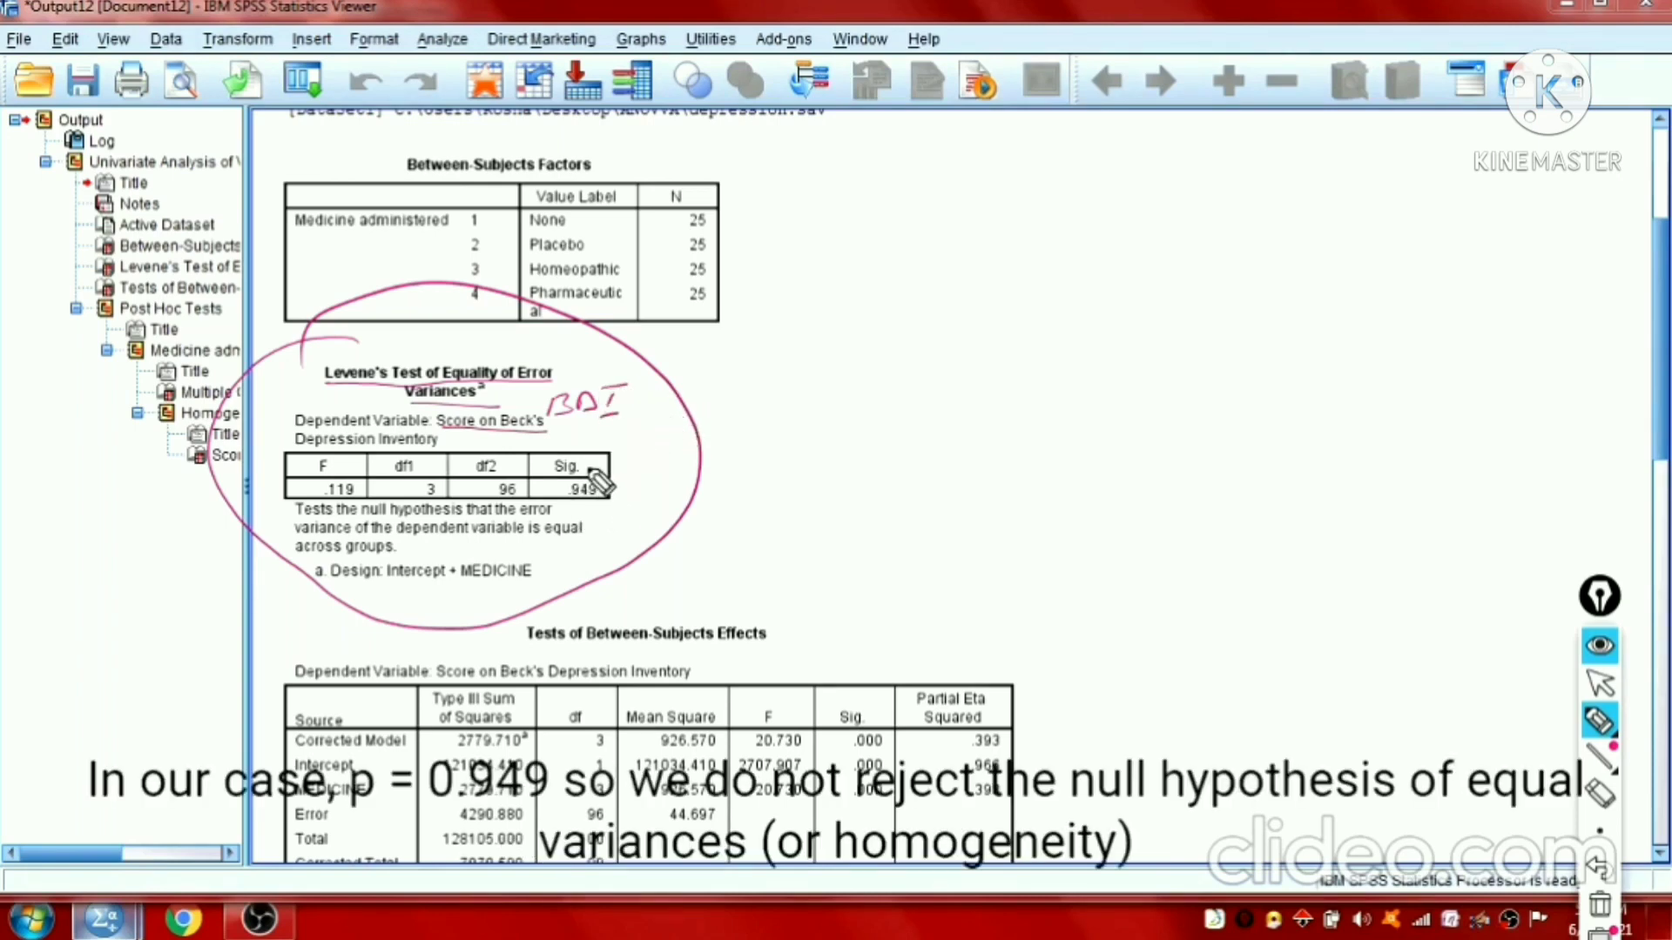
Step: Circle the Levene's test significance value and draw an arrow to the handwritten note "p ≥ 0.05 => variances are equal"
{"action": "mouse_move", "coordinate": [594, 477]}
{"action": "left_mouse_down"}
{"action": "mouse_move", "coordinate": [579, 449]}
{"action": "mouse_move", "coordinate": [544, 459]}
{"action": "mouse_move", "coordinate": [601, 528]}
{"action": "mouse_move", "coordinate": [589, 473]}
{"action": "mouse_move", "coordinate": [729, 453]}
{"action": "mouse_move", "coordinate": [739, 467]}
{"action": "left_mouse_up"}
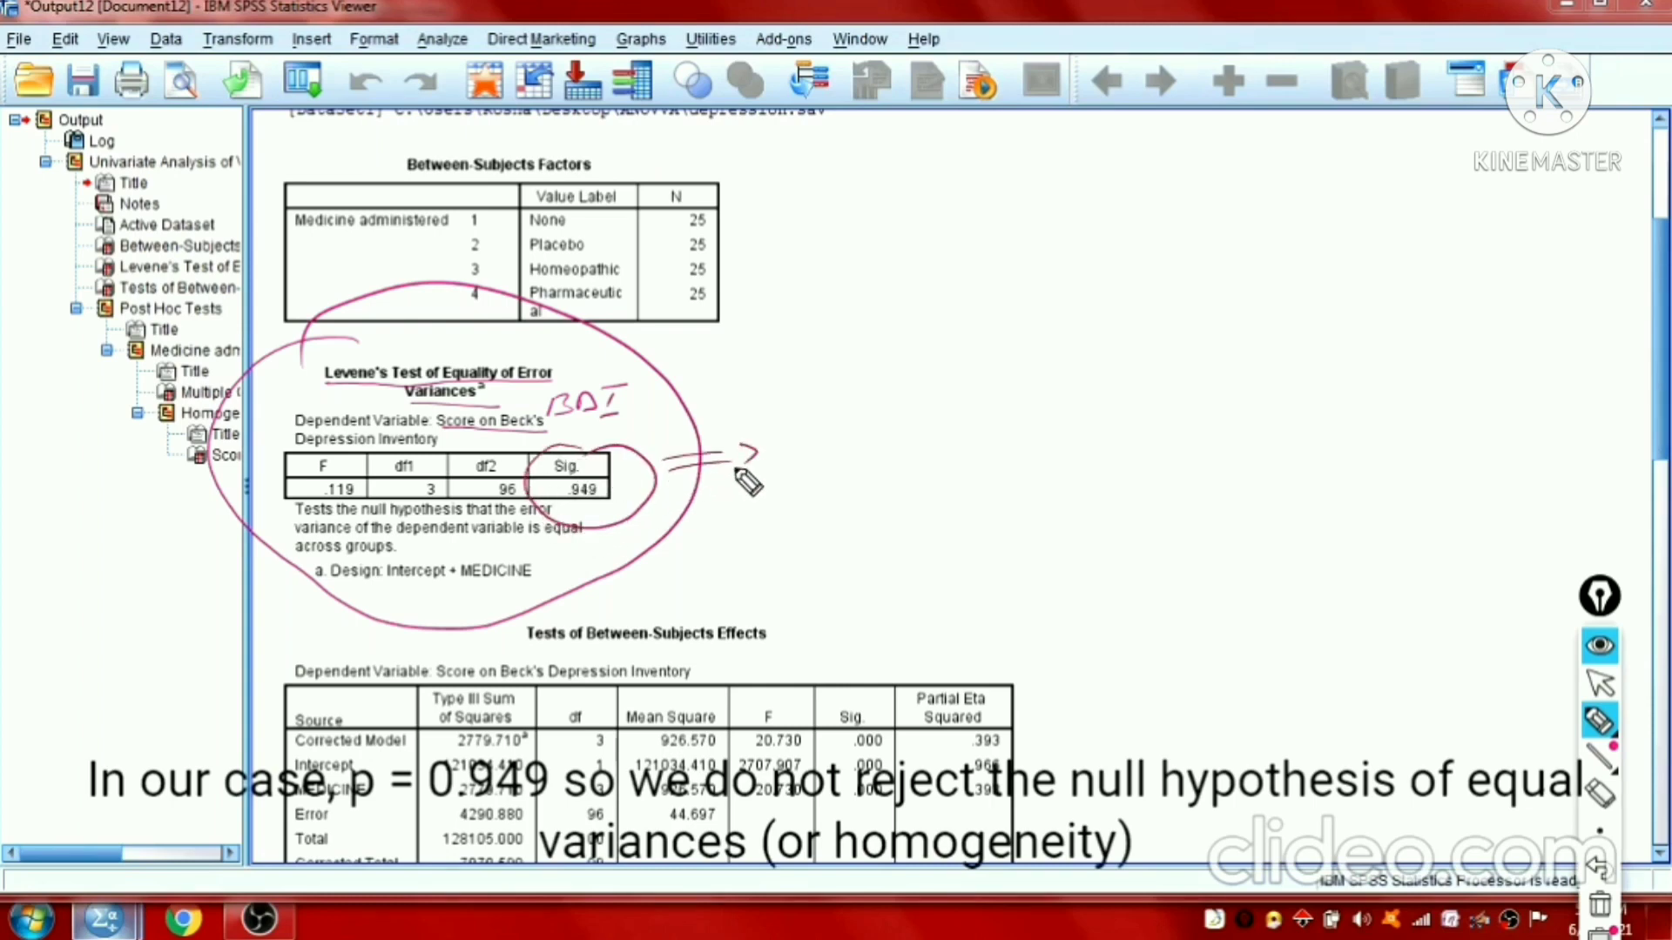
{"action": "mouse_move", "coordinate": [797, 446]}
{"action": "left_mouse_down"}
{"action": "mouse_move", "coordinate": [990, 421]}
{"action": "mouse_move", "coordinate": [1010, 397]}
{"action": "left_mouse_up"}
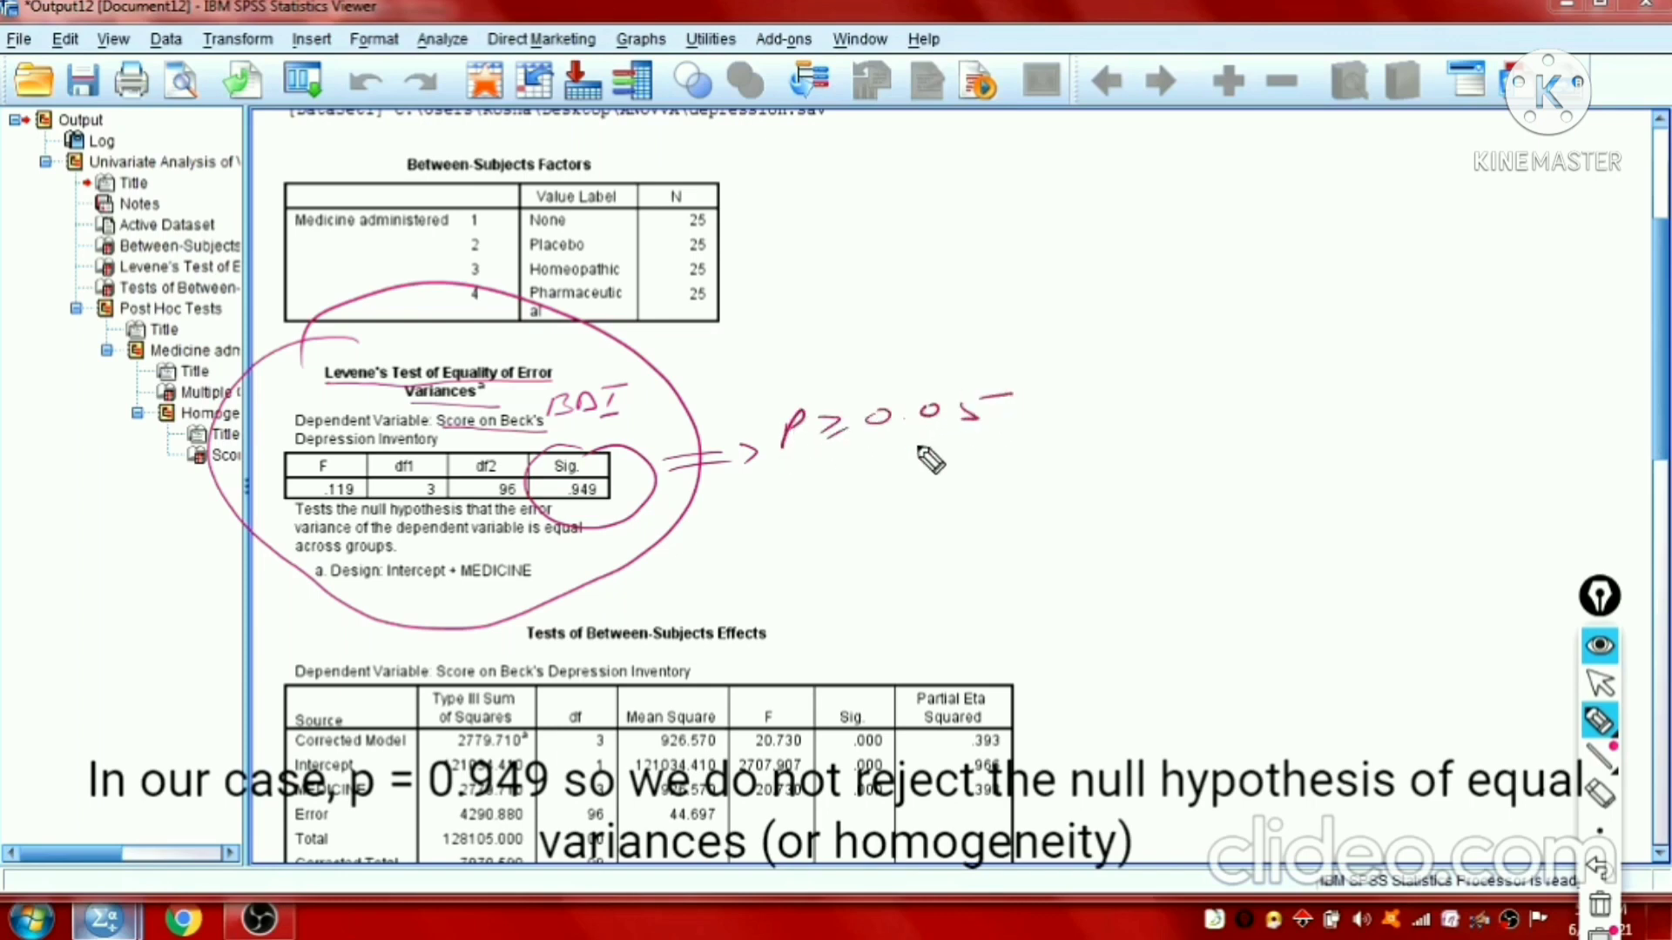
{"action": "left_click_drag", "start_coordinate": [800, 479], "coordinate": [1309, 432]}
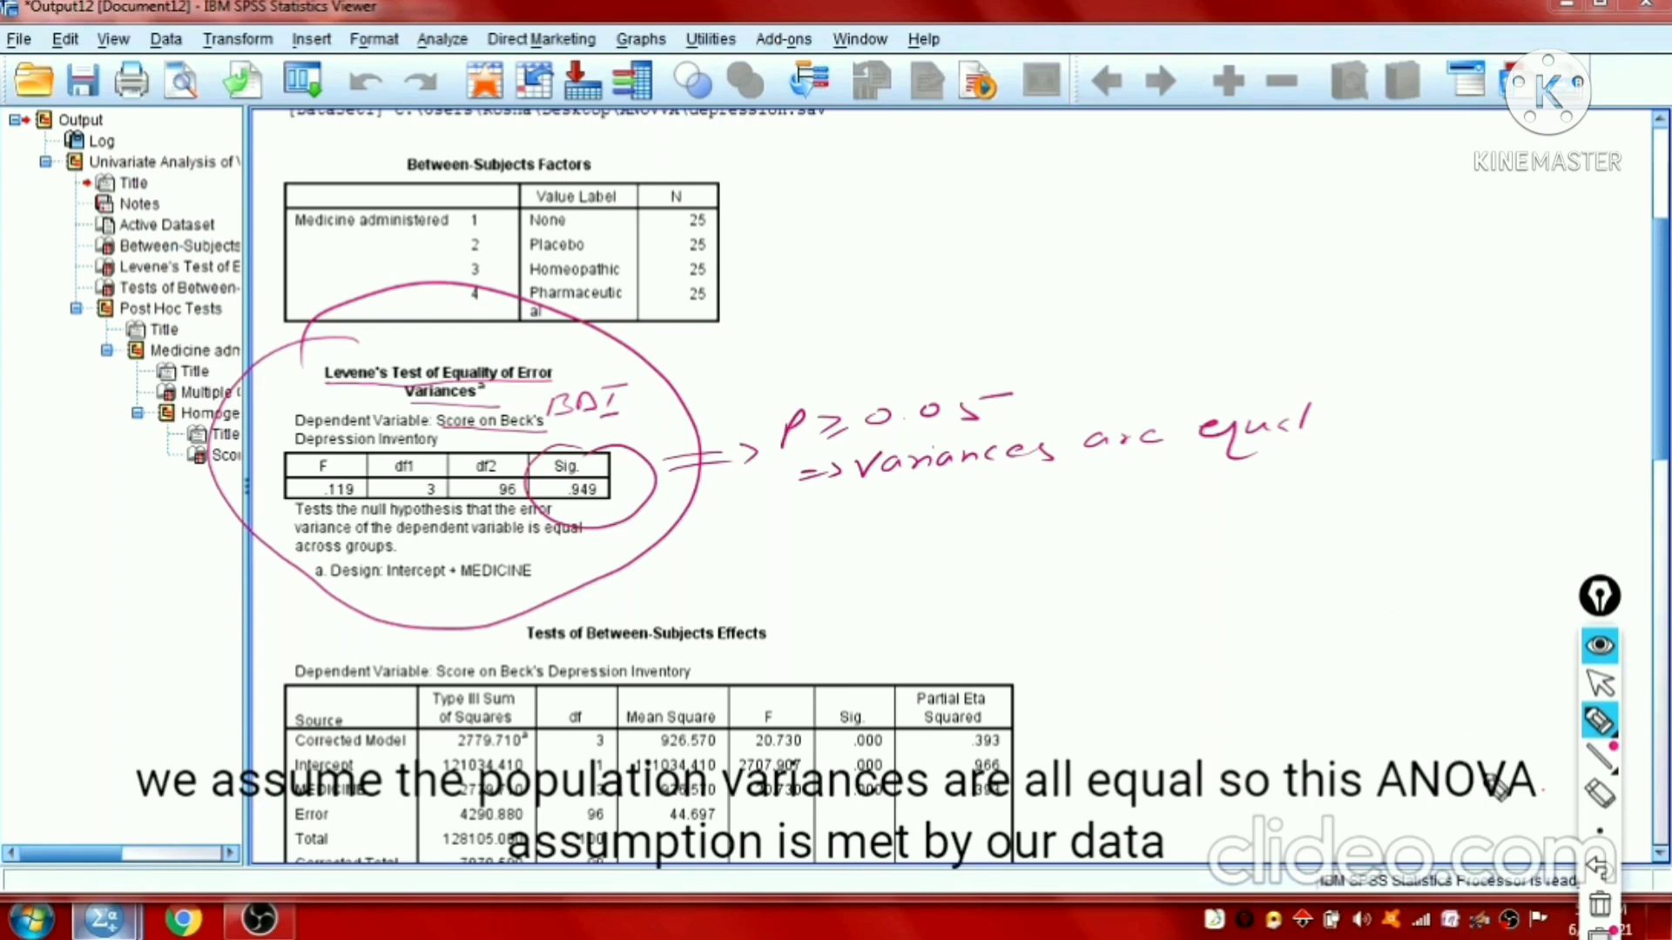
Step: Handwrite "or homogeneity" below the equal-variances note and underline the word "homogeneity"
{"action": "left_click", "coordinate": [1600, 832]}
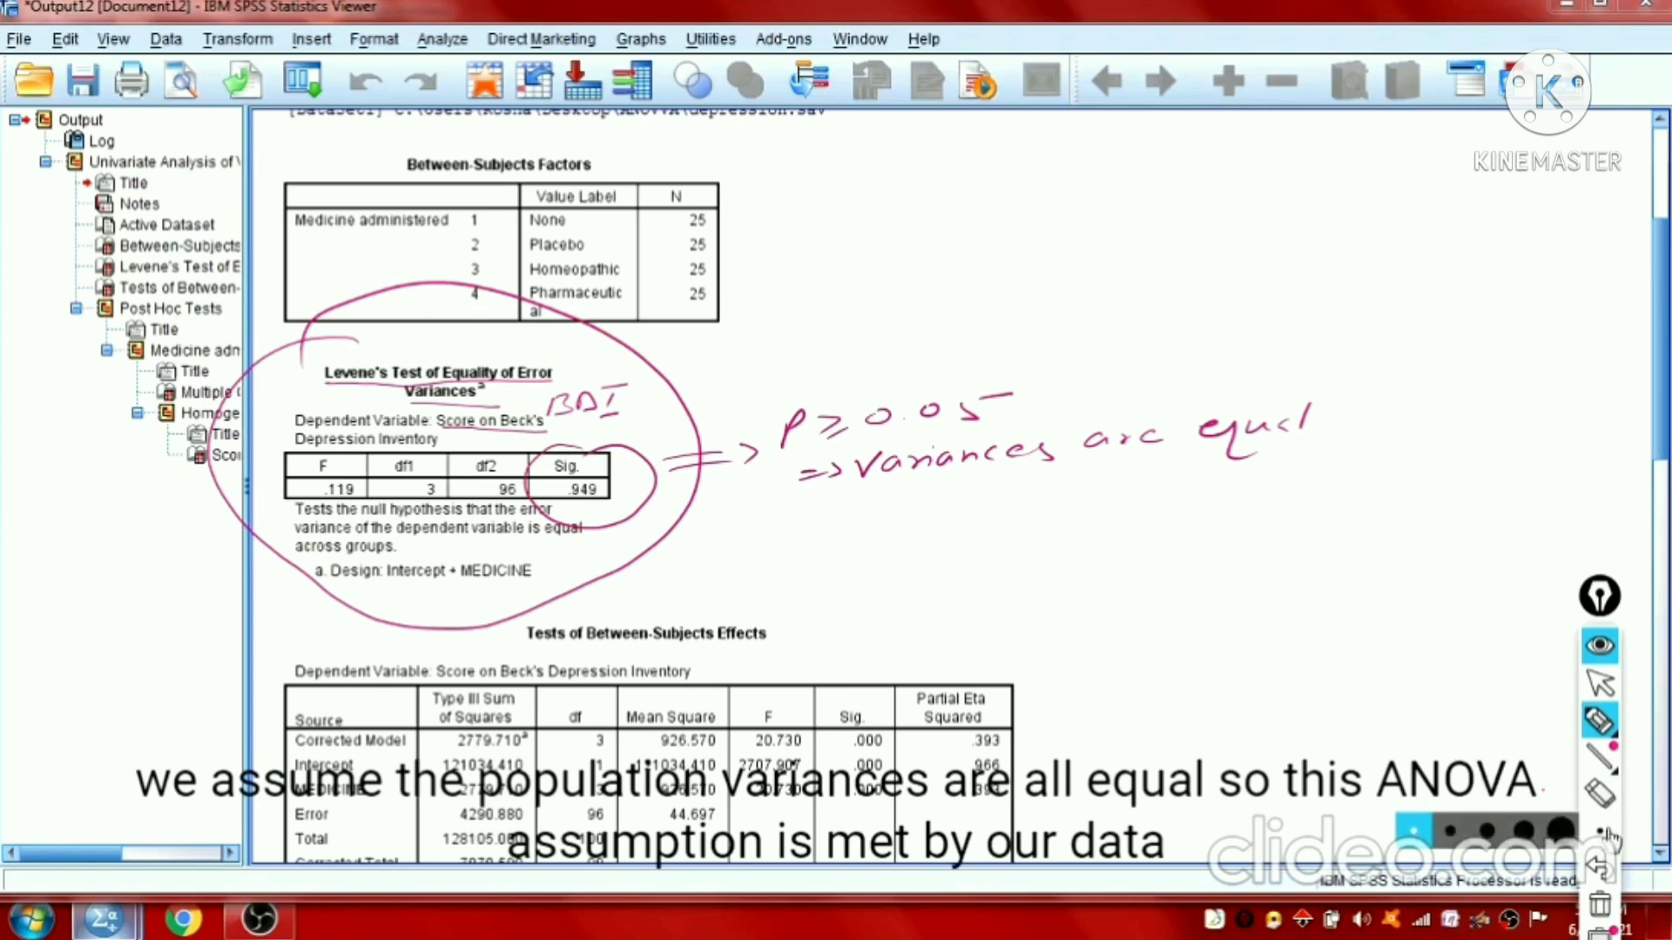
{"action": "left_click", "coordinate": [1414, 832]}
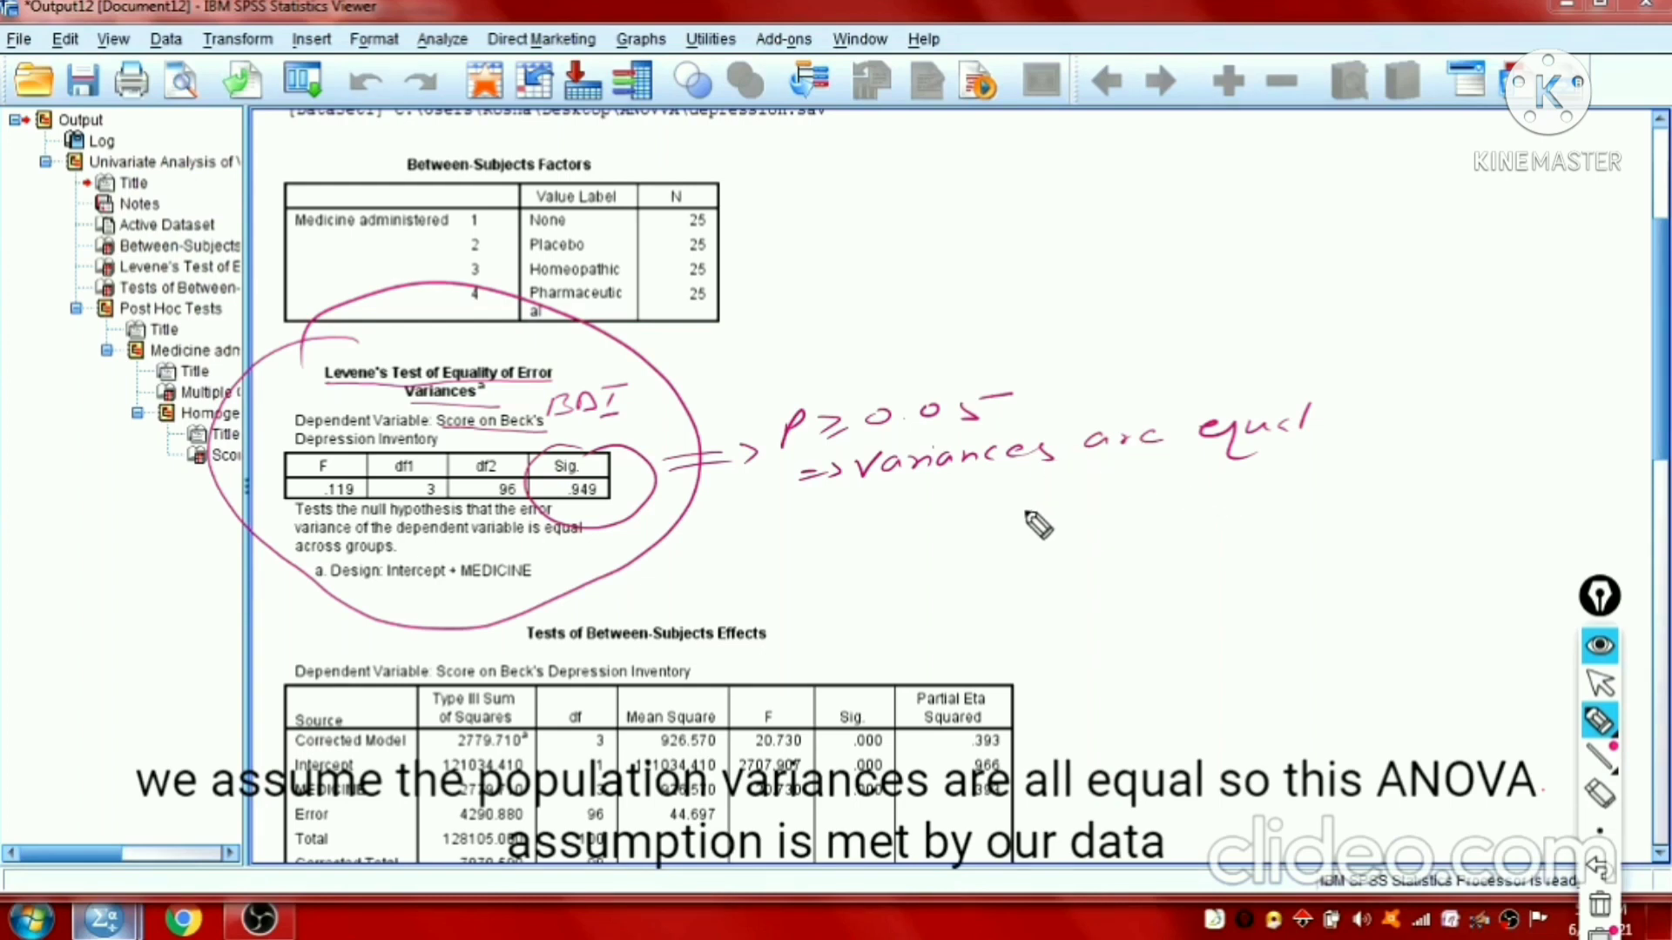
{"action": "mouse_move", "coordinate": [1025, 521]}
{"action": "left_mouse_down"}
{"action": "mouse_move", "coordinate": [1223, 507]}
{"action": "mouse_move", "coordinate": [1211, 529]}
{"action": "mouse_move", "coordinate": [1287, 490]}
{"action": "mouse_move", "coordinate": [1393, 500]}
{"action": "mouse_move", "coordinate": [1368, 511]}
{"action": "left_mouse_up"}
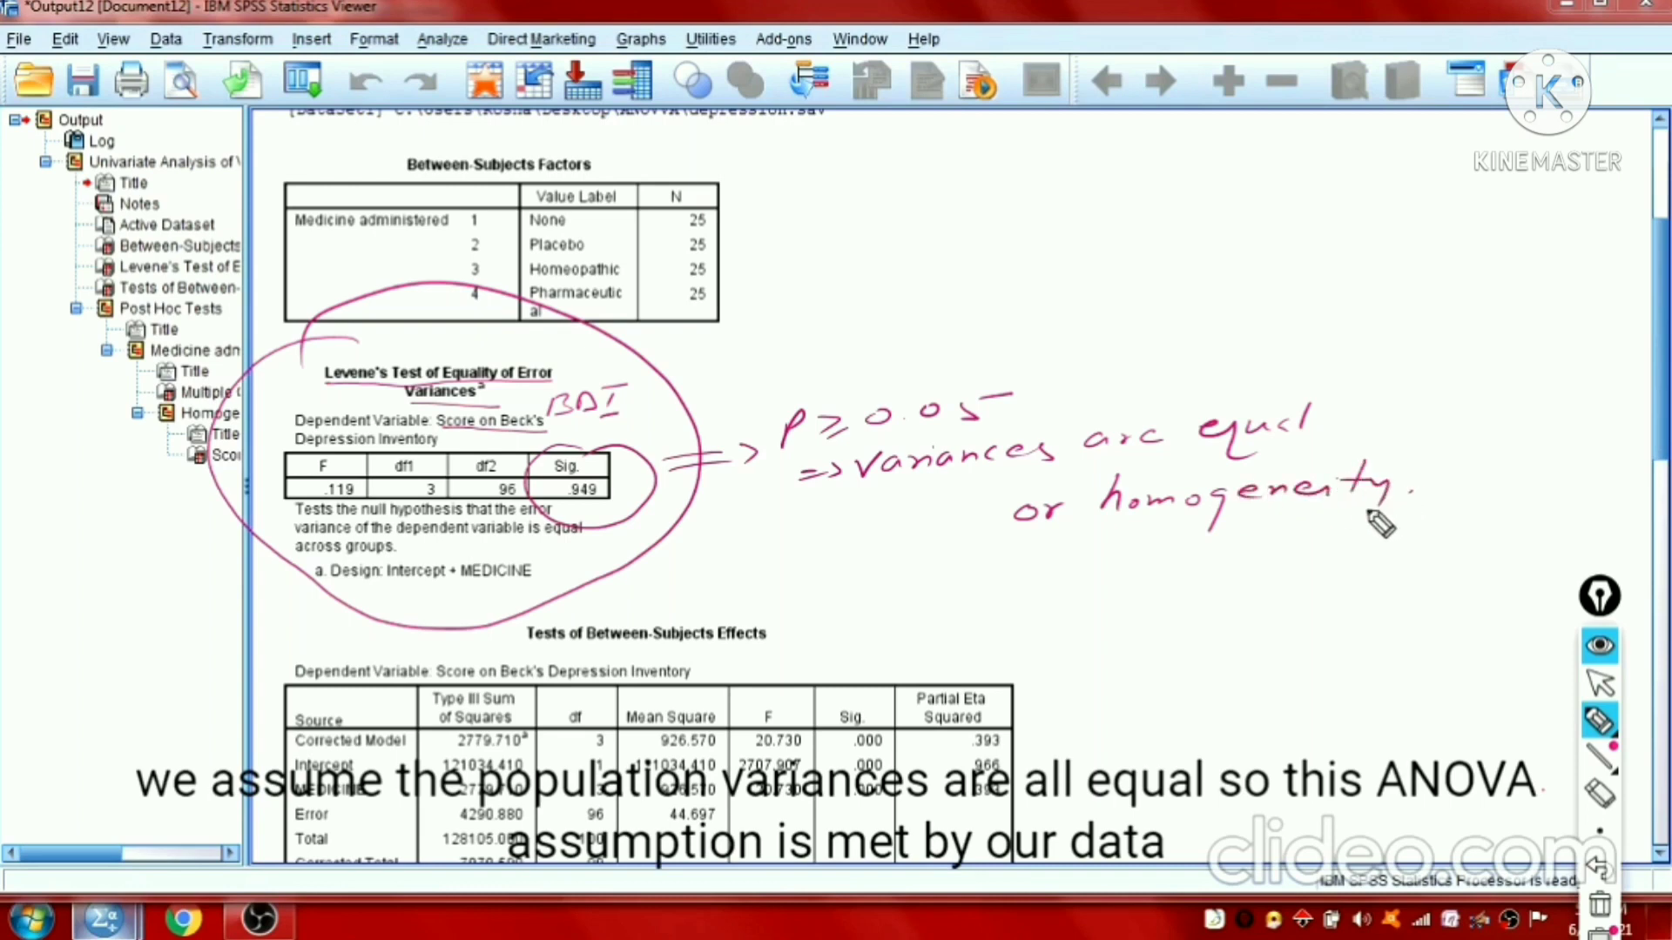
{"action": "left_click_drag", "start_coordinate": [1127, 529], "coordinate": [1328, 517]}
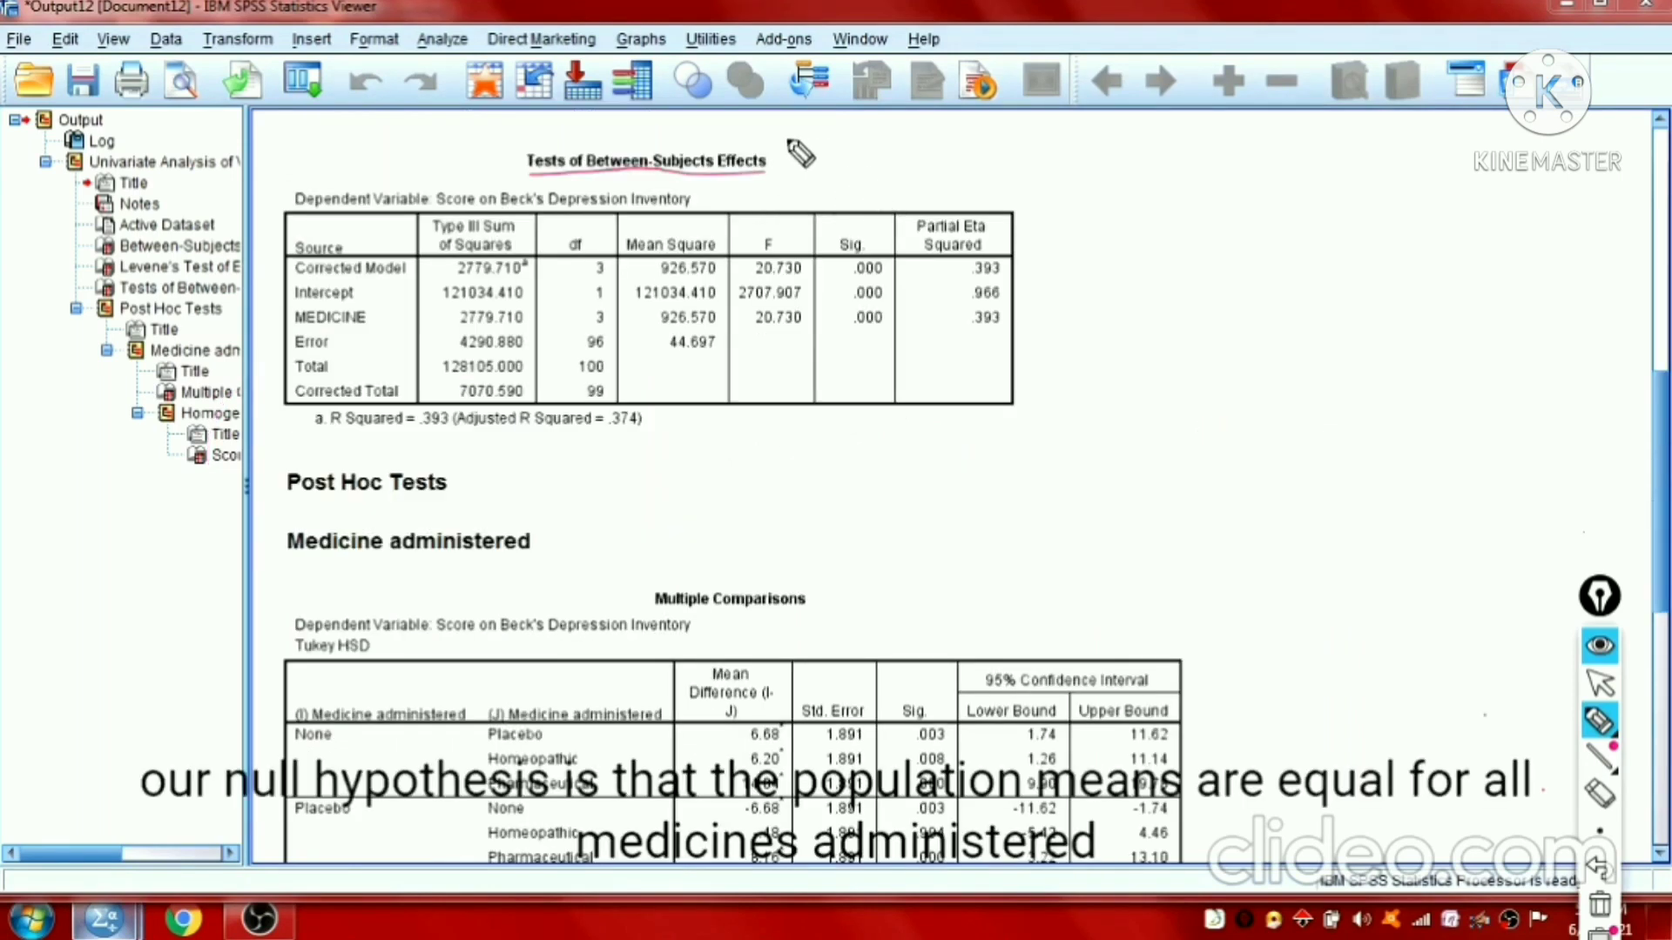
Step: Begin the handwritten null hypothesis with "Ho" beside the Tests of Between-Subjects Effects title
{"action": "mouse_move", "coordinate": [790, 127]}
{"action": "left_mouse_down"}
{"action": "mouse_move", "coordinate": [808, 150]}
{"action": "mouse_move", "coordinate": [848, 143]}
{"action": "left_mouse_up"}
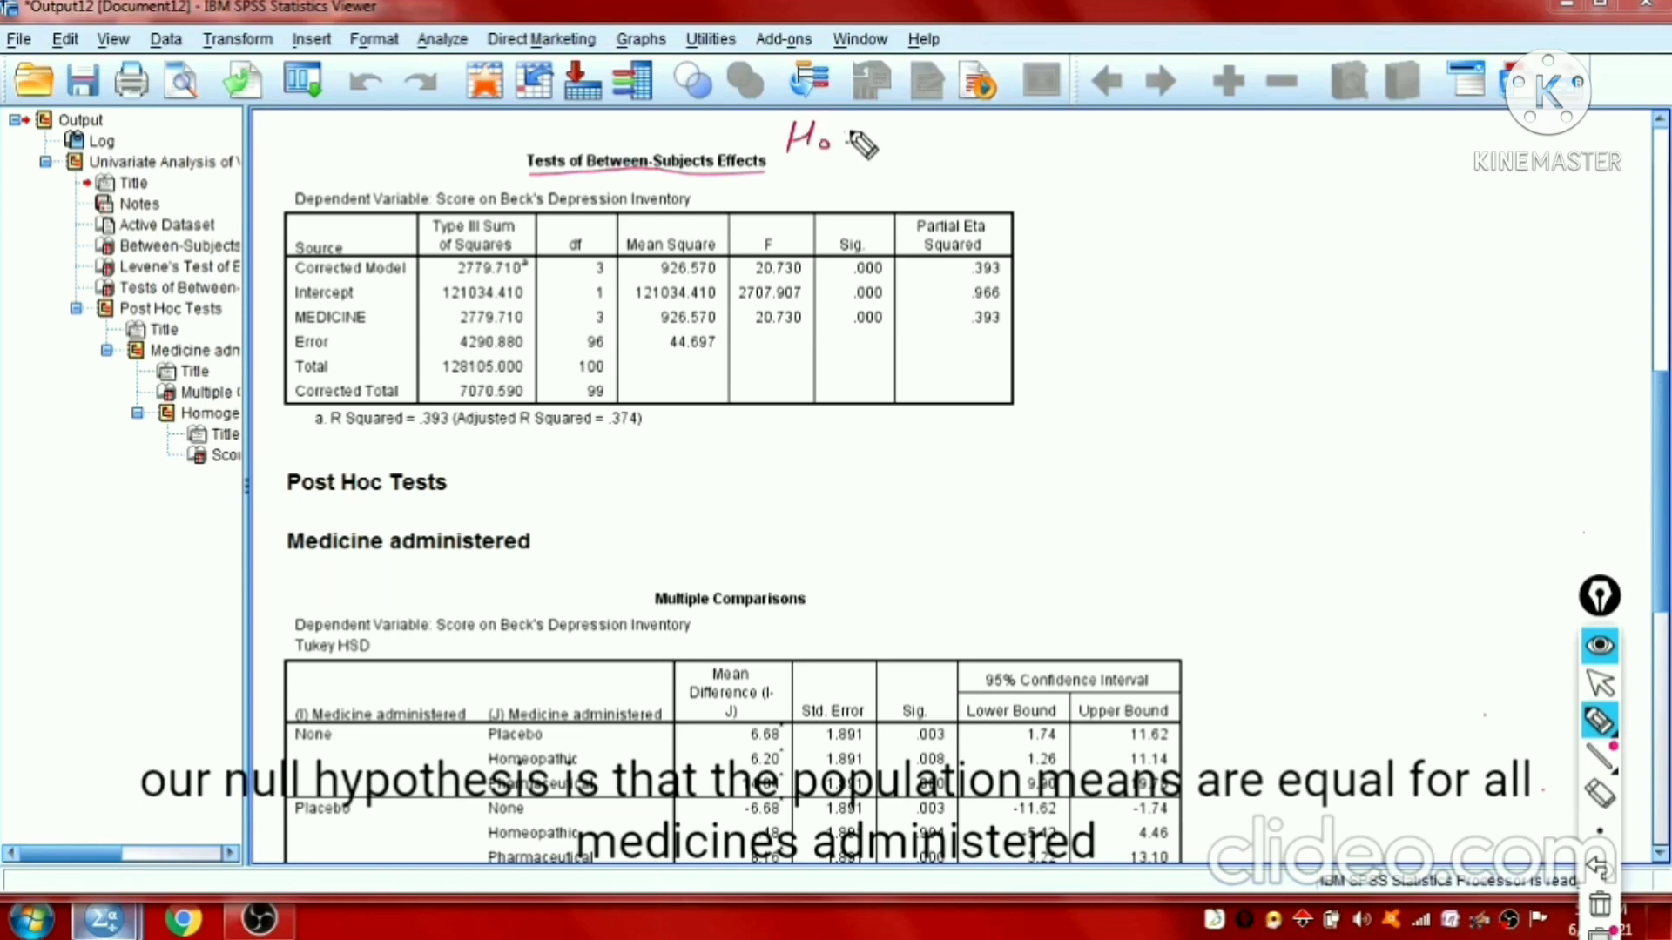